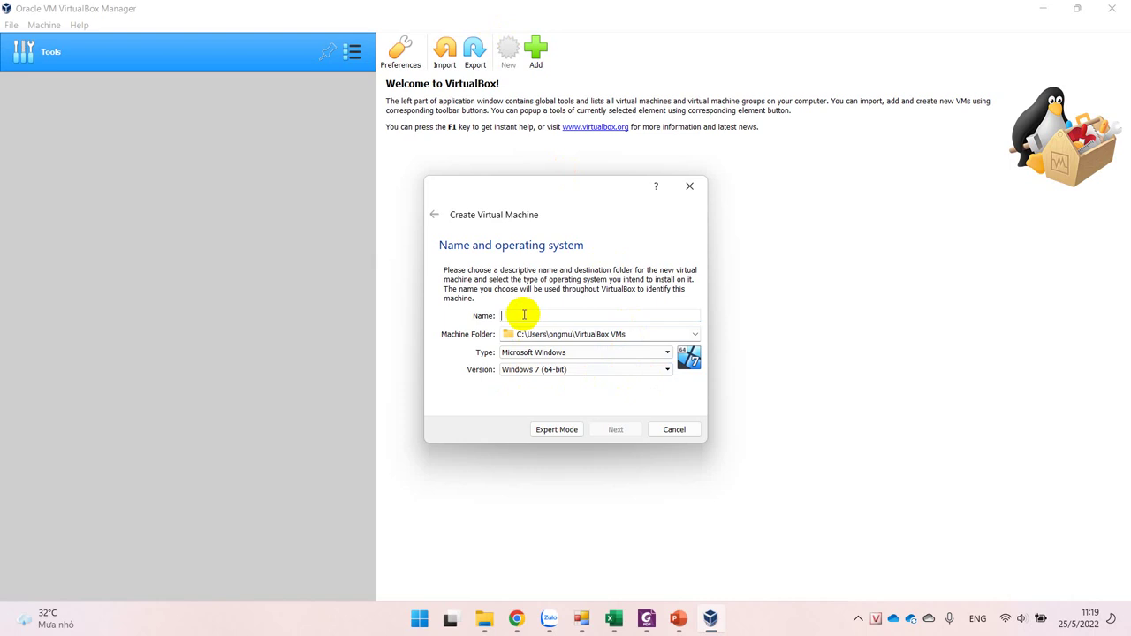
# Step: Name the new virtual machine Win10
pyautogui.write('Win7')
pyautogui.press('BackSpace')
pyautogui.write('10')
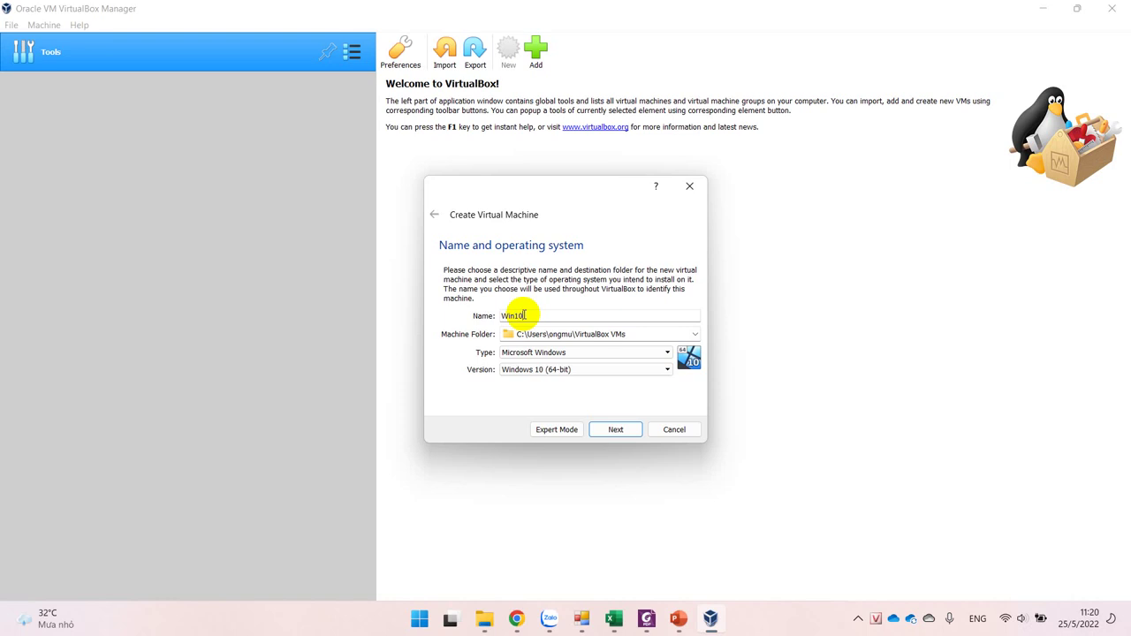
pyautogui.press('super+plus')
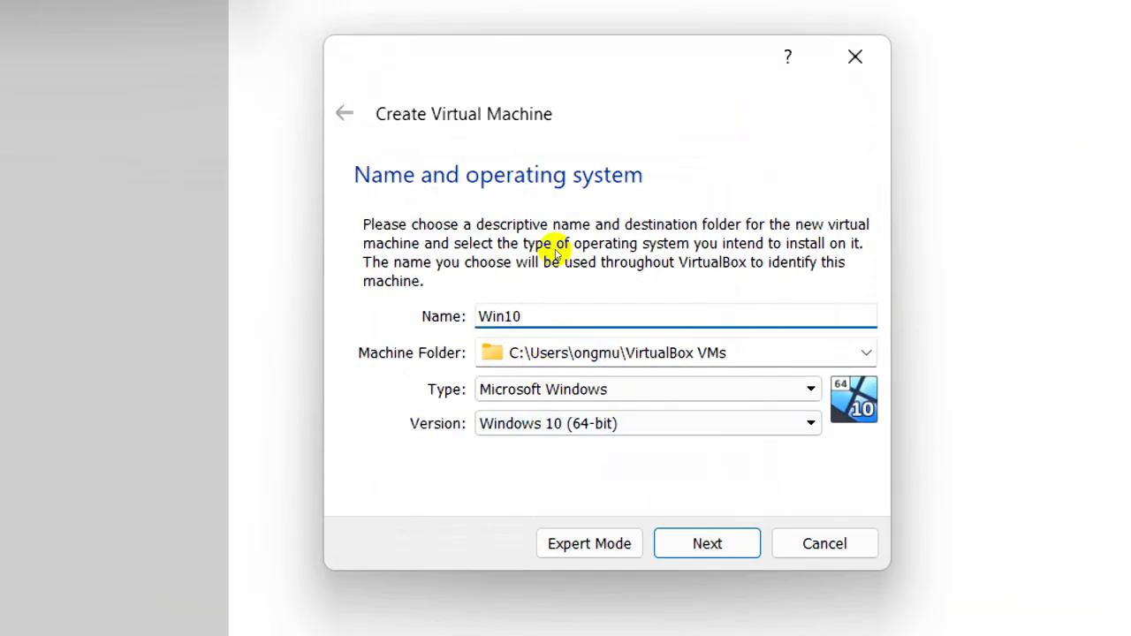
# Step: Change the virtual machine's name to Win8
pyautogui.press('BackSpace')
pyautogui.press('BackSpace')
pyautogui.write('8')
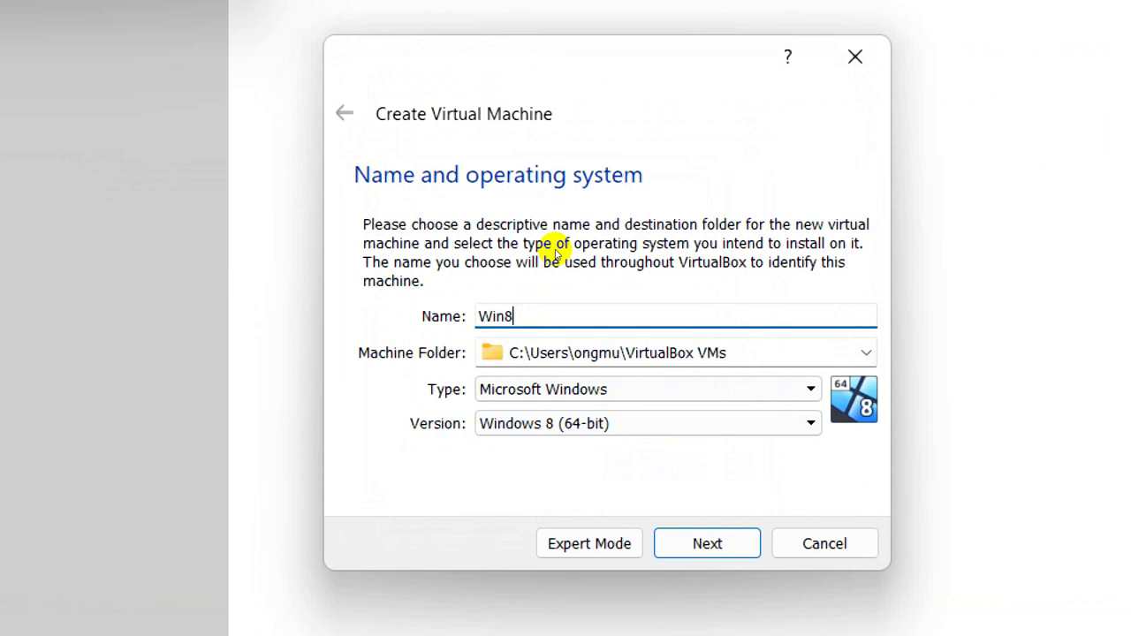
# Step: Clear the virtual machine's name and enter a custom name that does not refer to any operating system
pyautogui.press('BackSpace')
pyautogui.press('BackSpace')
pyautogui.press('BackSpace')
pyautogui.press('BackSpace')
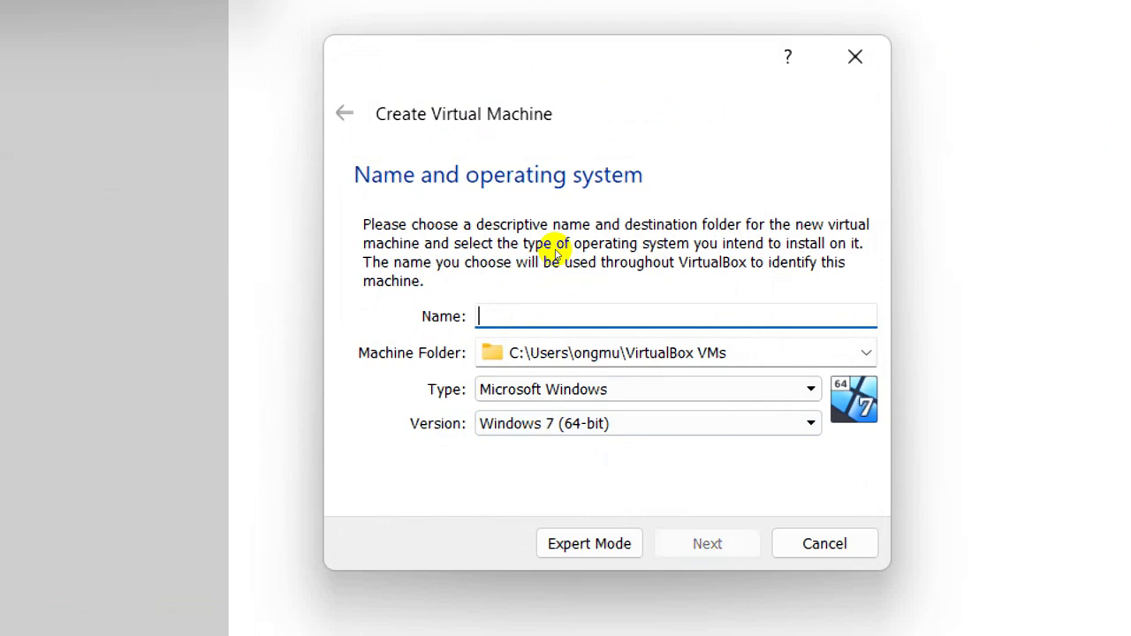
pyautogui.write('BeHong')
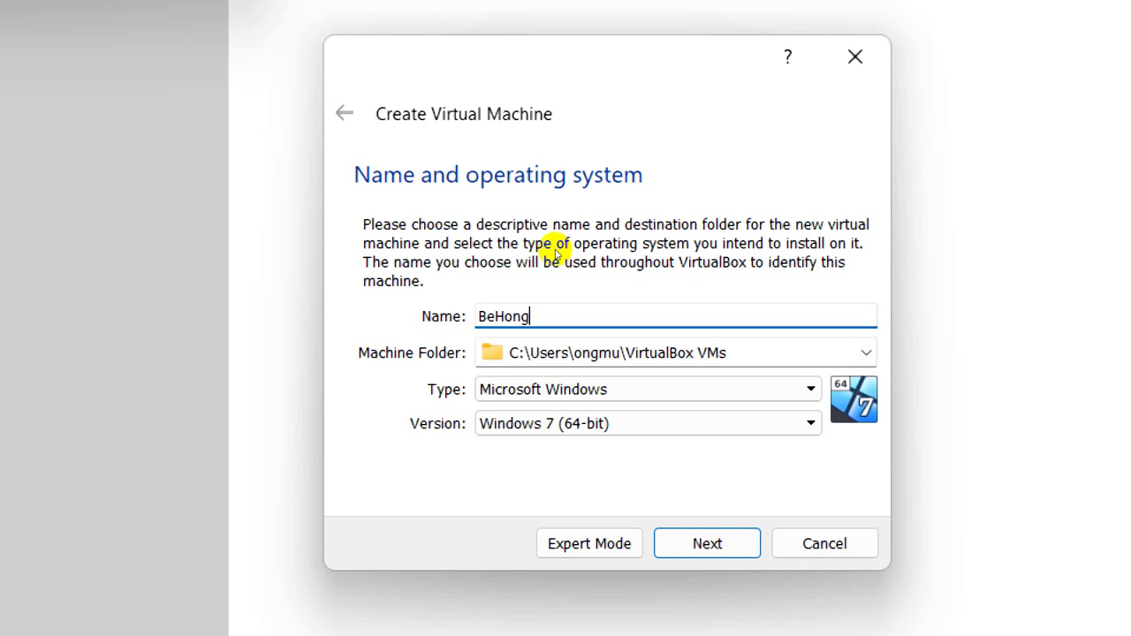
pyautogui.press('Tab')
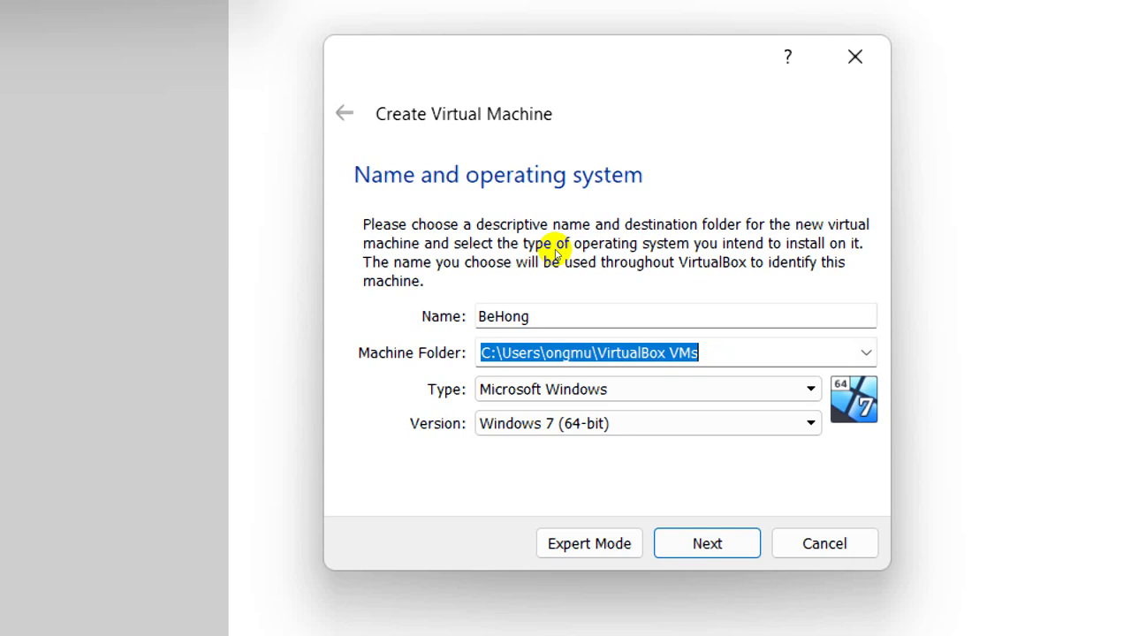
# Step: Replace the custom virtual machine name with Win7
pyautogui.doubleClick(508, 316)
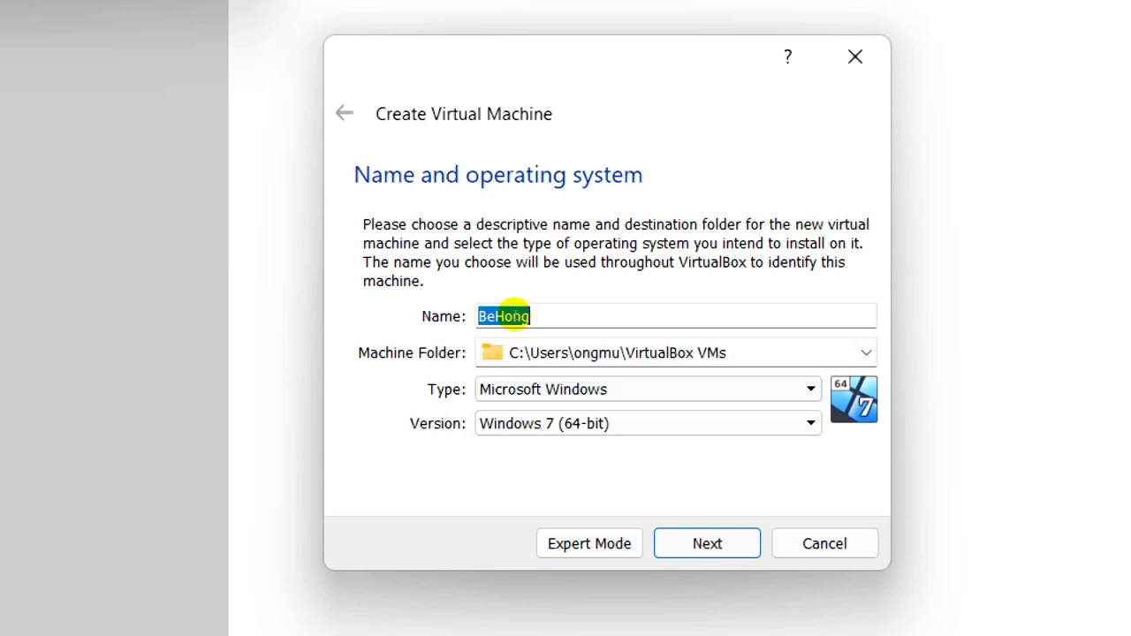
pyautogui.write('W')
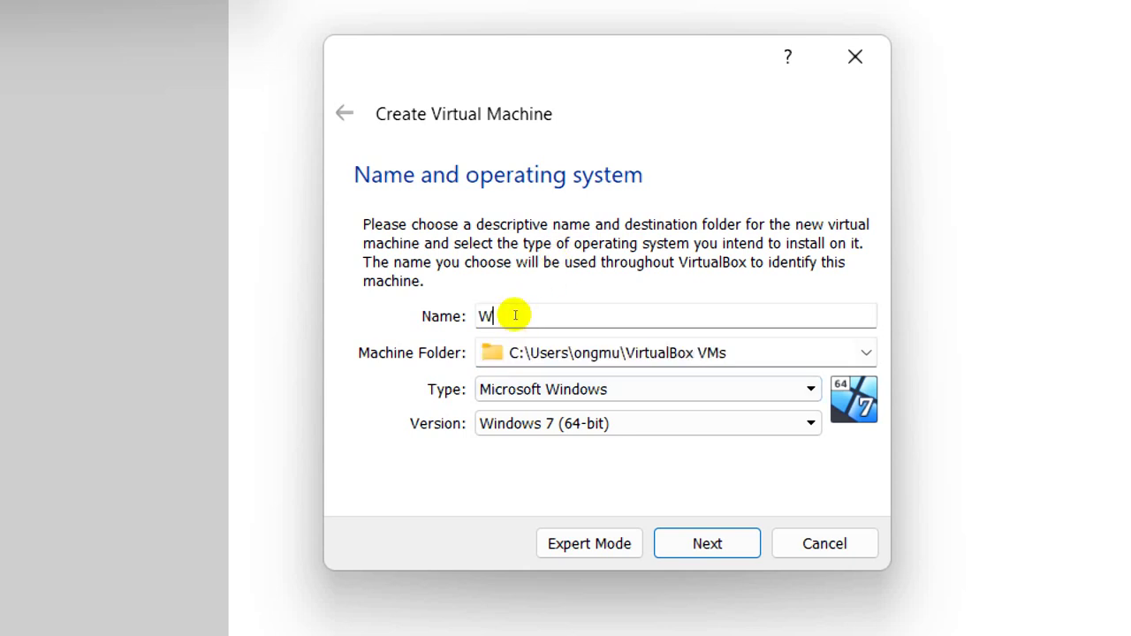
pyautogui.write('in7')
pyautogui.click(643, 337)
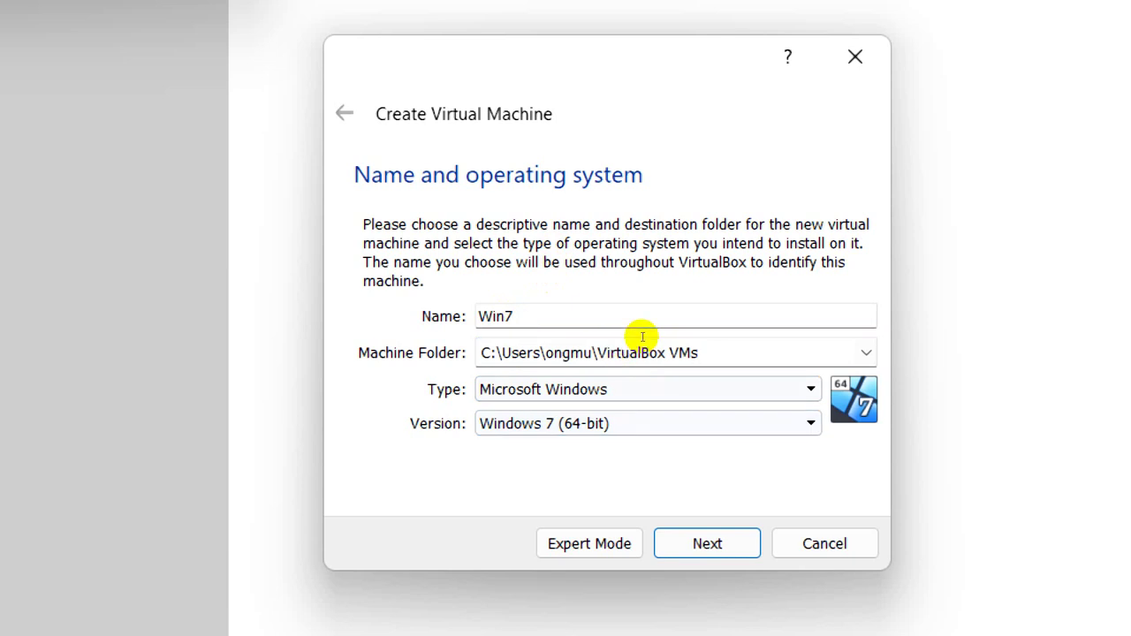
pyautogui.press('Tab')
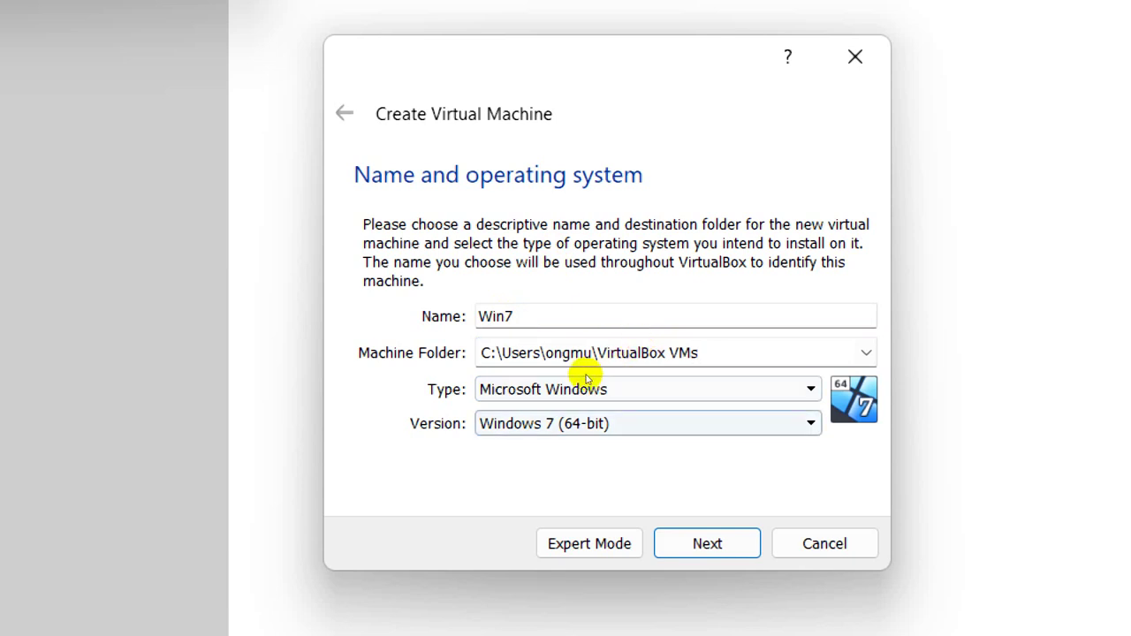
# Step: Check the available operating system types and keep Microsoft Windows selected
pyautogui.hotkey('shift', 'Tab')
pyautogui.hotkey('alt', 'Down')
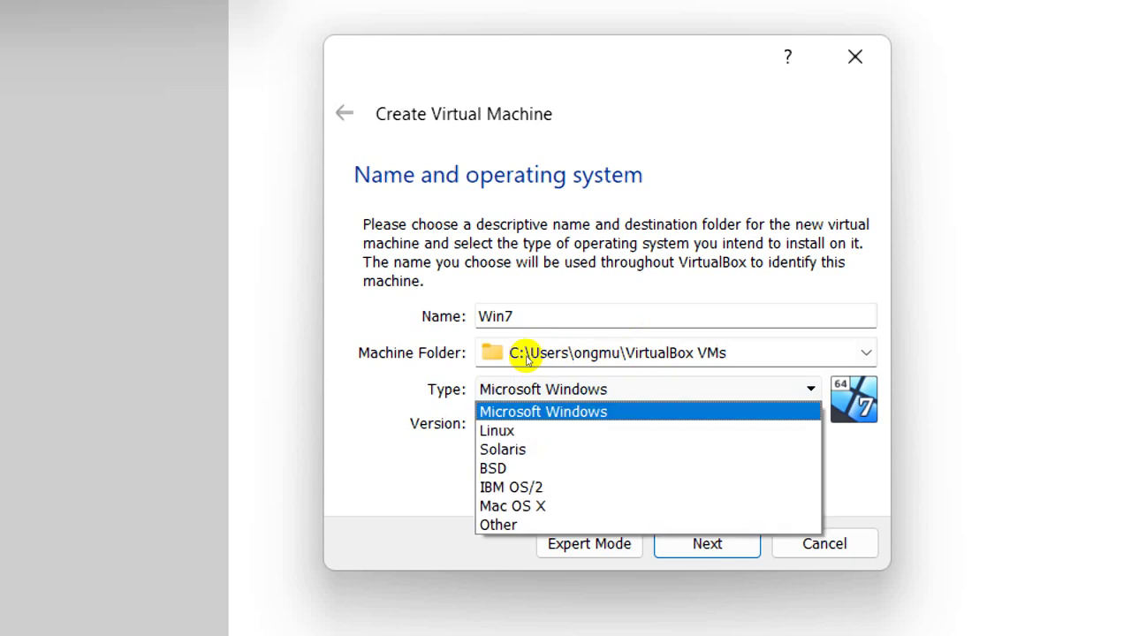
pyautogui.press('Down')
pyautogui.press('Up')
pyautogui.press('Return')
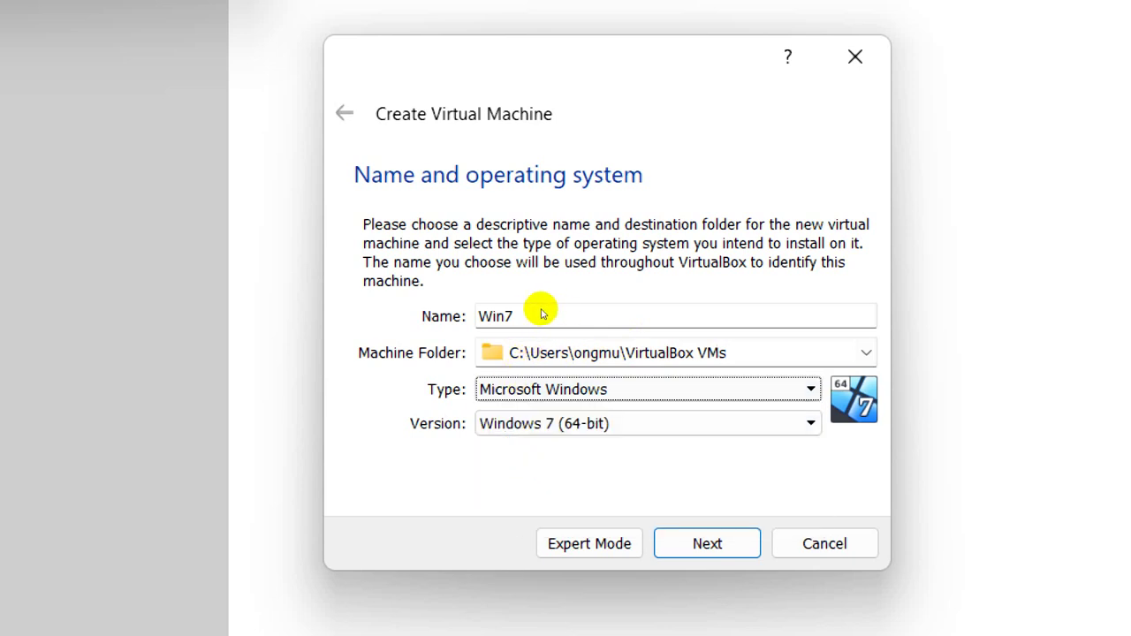
# Step: Rename the virtual machine as Ubuntu
pyautogui.moveTo(535, 311); pyautogui.dragTo(349, 315)
pyautogui.write('U')
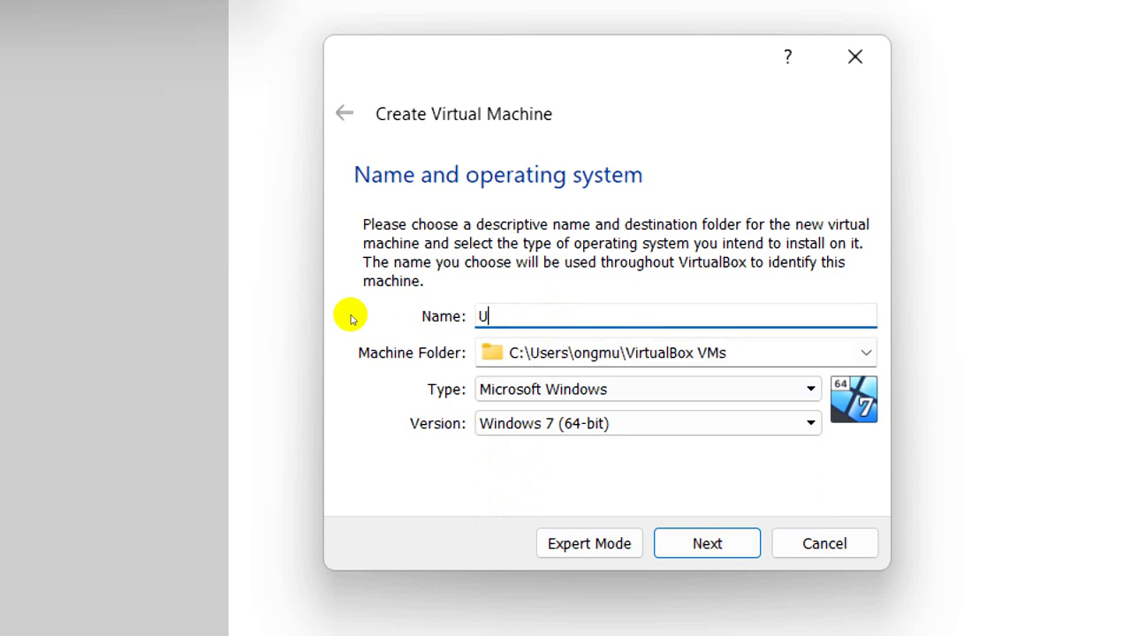
pyautogui.write('buntu')
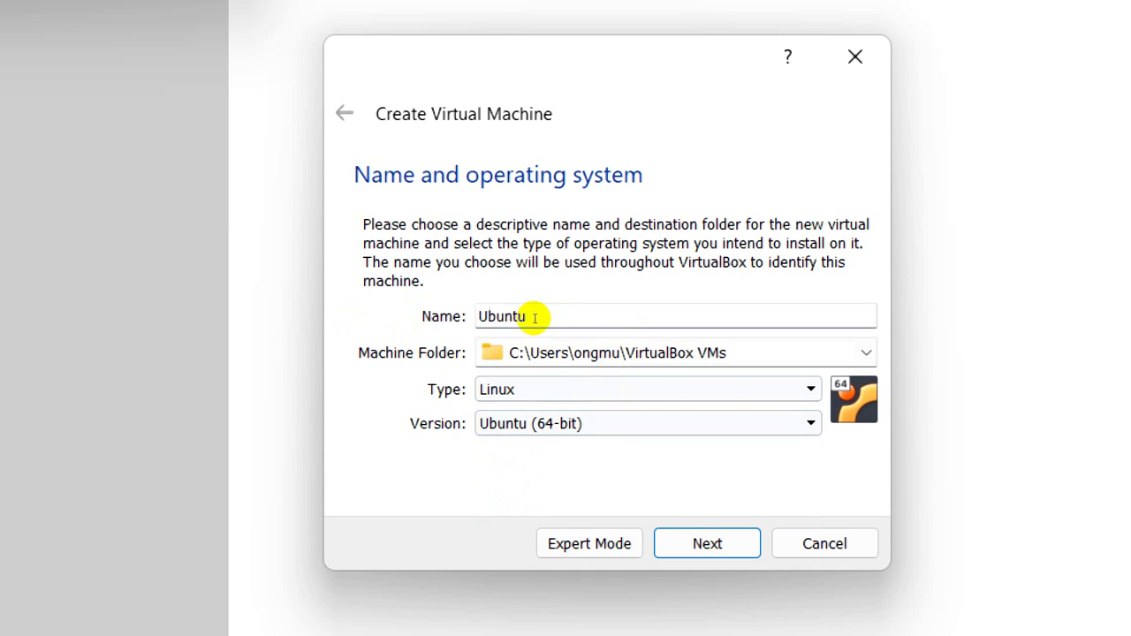
# Step: Replace the name Ubuntu with Win7 for the virtual machine
pyautogui.moveTo(536, 317); pyautogui.dragTo(386, 316)
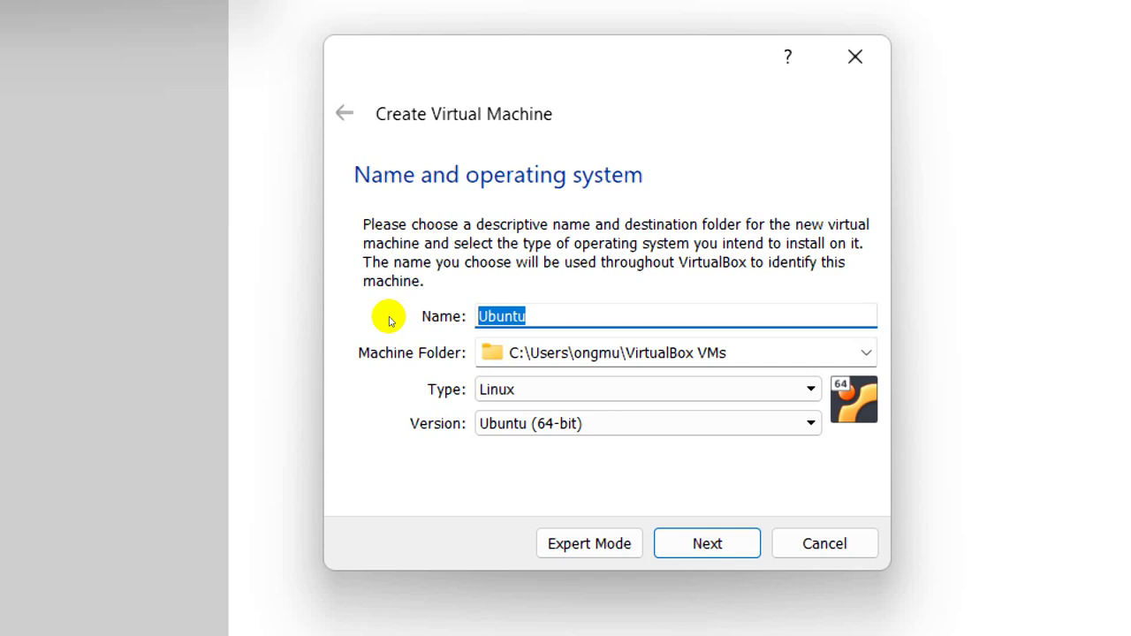
pyautogui.write('W')
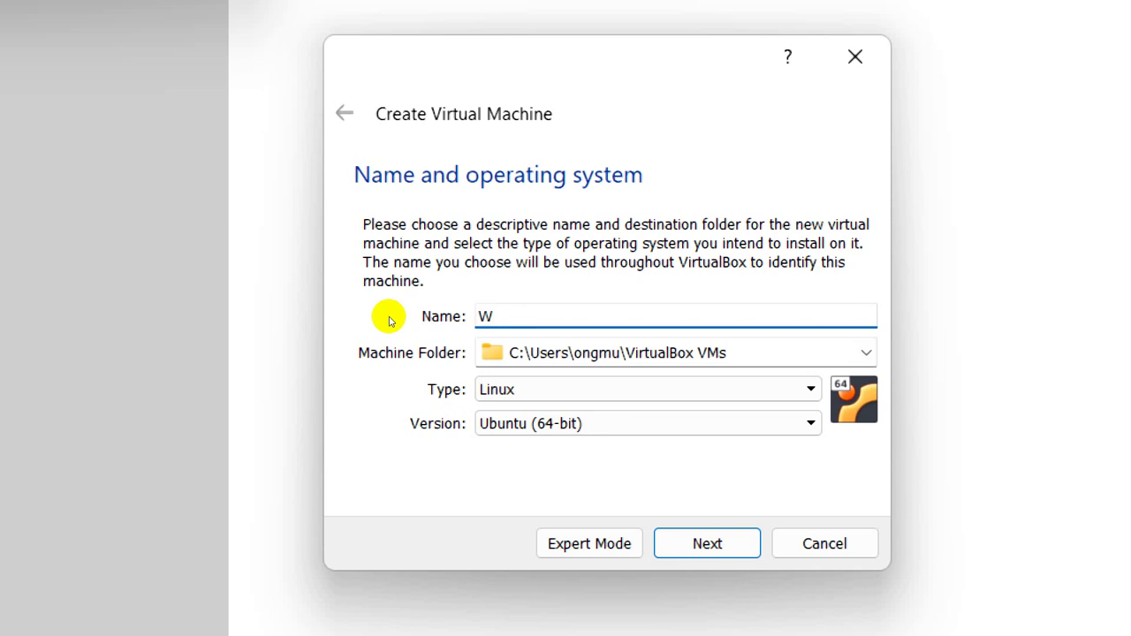
pyautogui.write('in7')
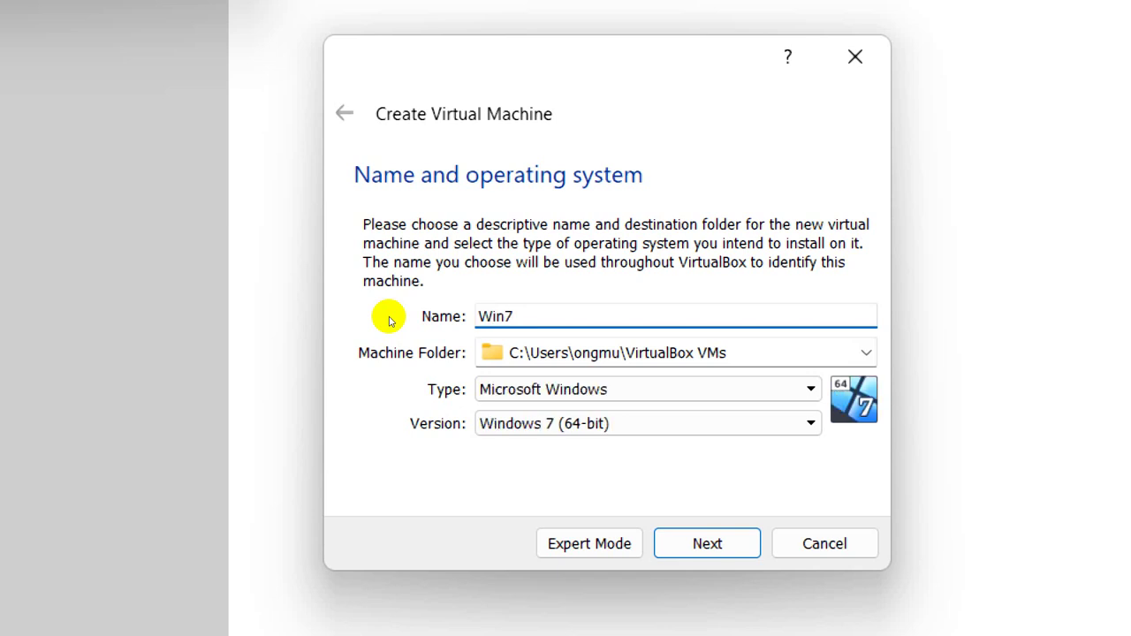
# Step: Go through the operating system types and set the virtual machine's type to Other
pyautogui.press('Tab')
pyautogui.press('Tab')
pyautogui.hotkey('alt', 'Down')
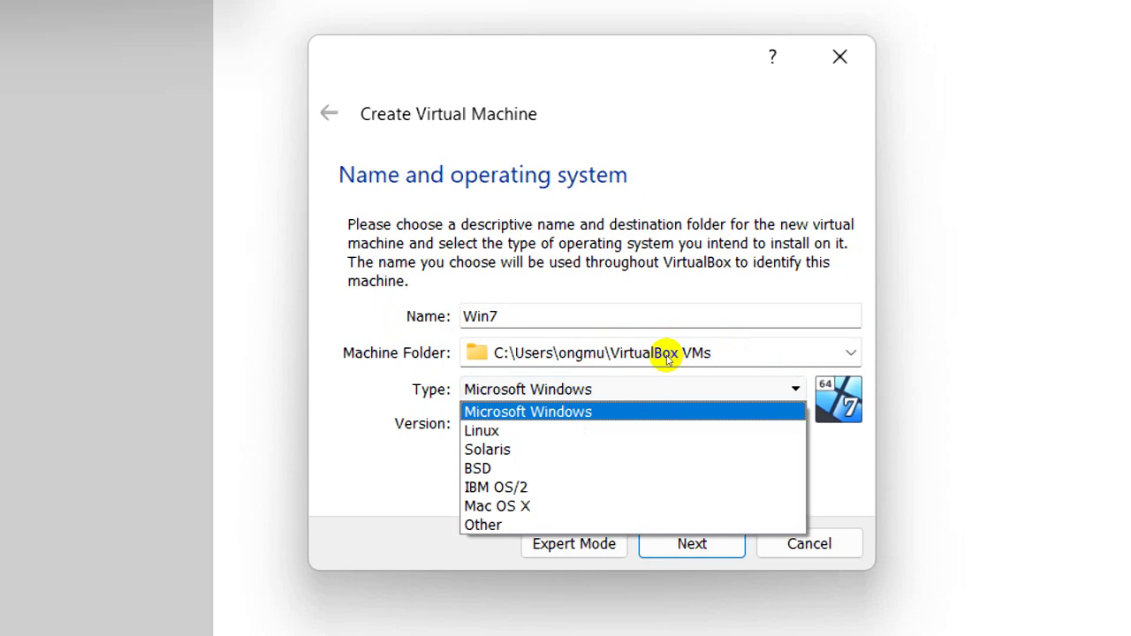
pyautogui.press('Down')
pyautogui.press('Down')
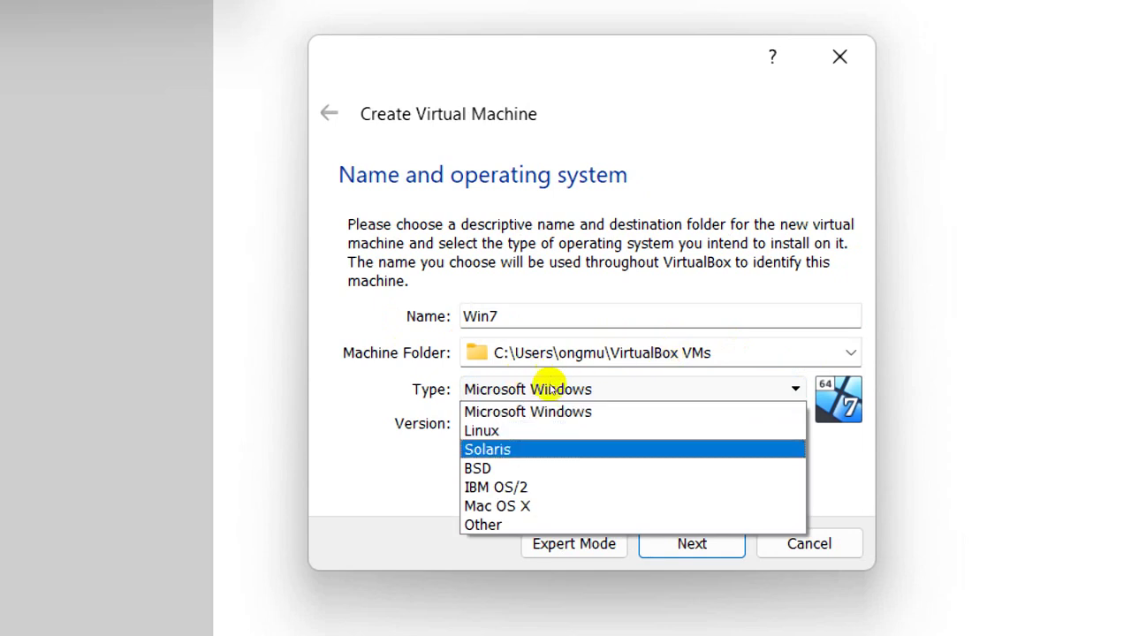
pyautogui.press('Down')
pyautogui.press('Down')
pyautogui.press('Down')
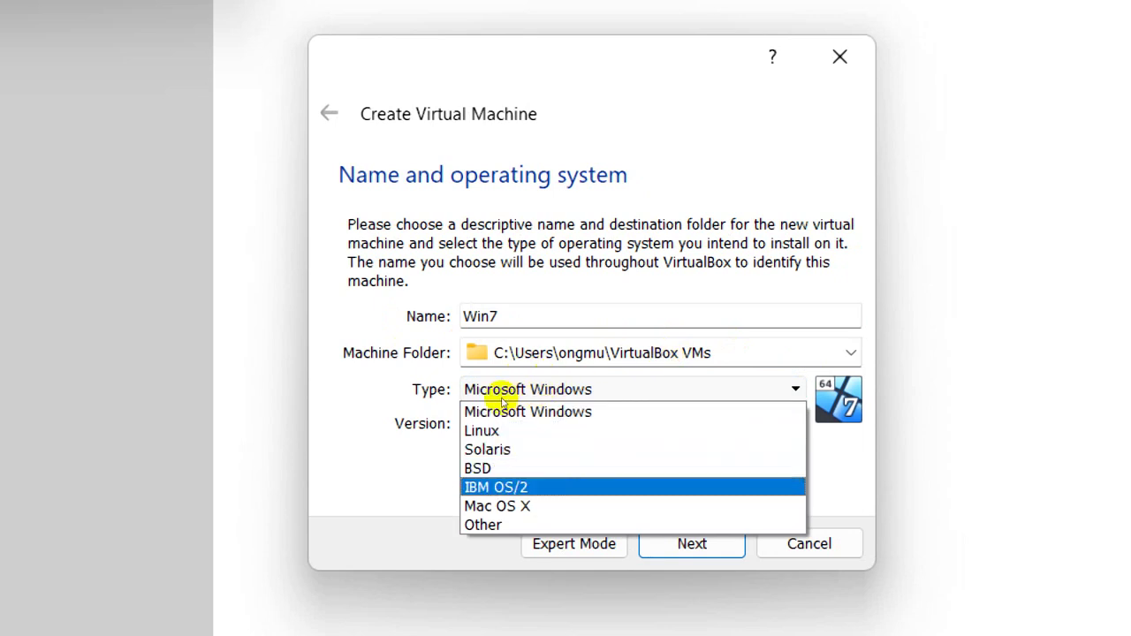
pyautogui.press('Up')
pyautogui.press('Up')
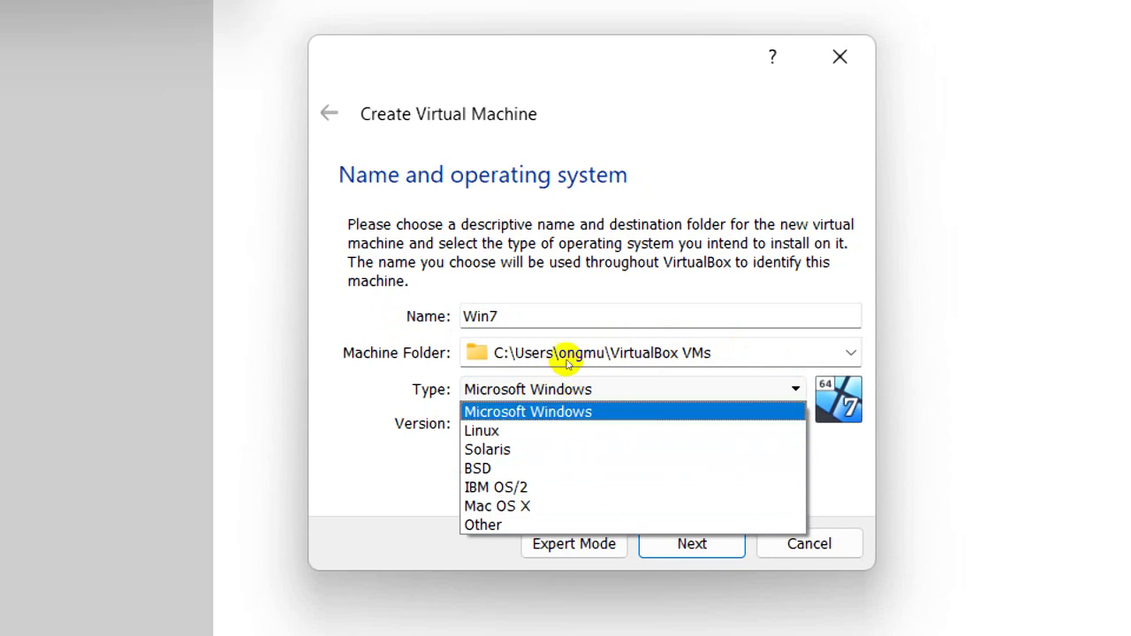
pyautogui.press('Down')
pyautogui.press('Down')
pyautogui.press('Down')
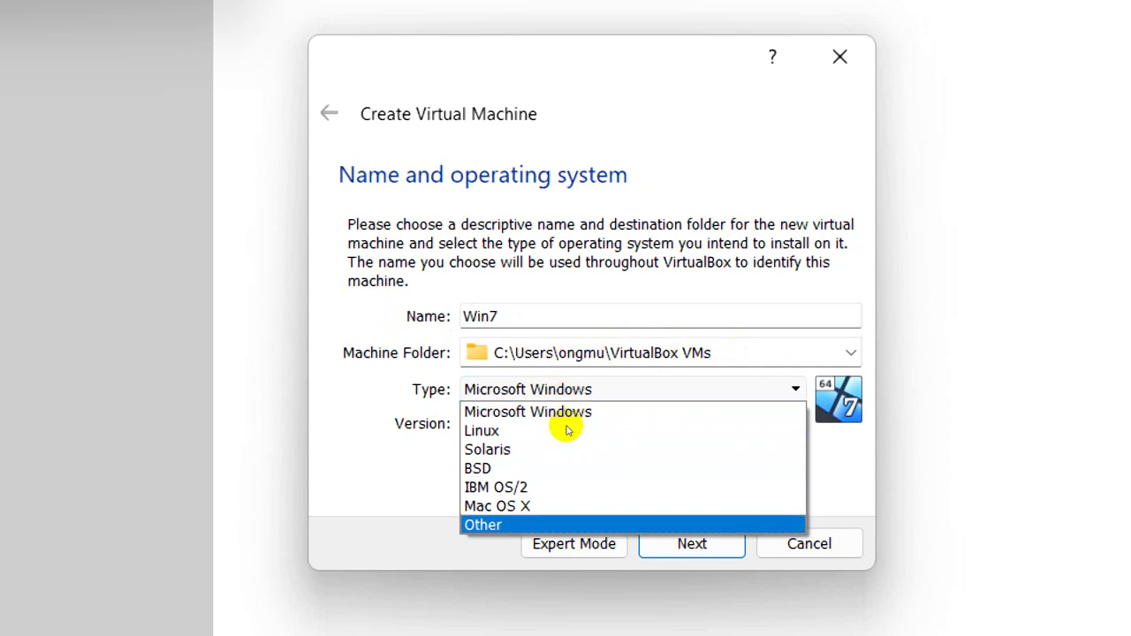
pyautogui.press('Return')
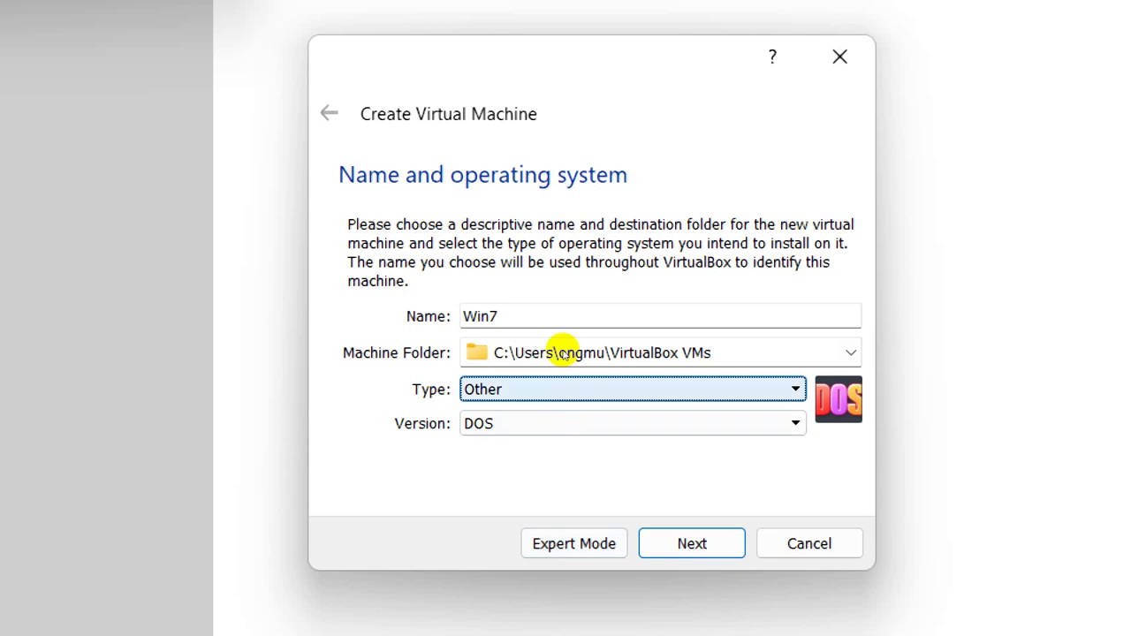
# Step: Examine the versions offered for the Other operating system type, without changing the selected version
pyautogui.press('Tab')
pyautogui.hotkey('alt', 'Down')
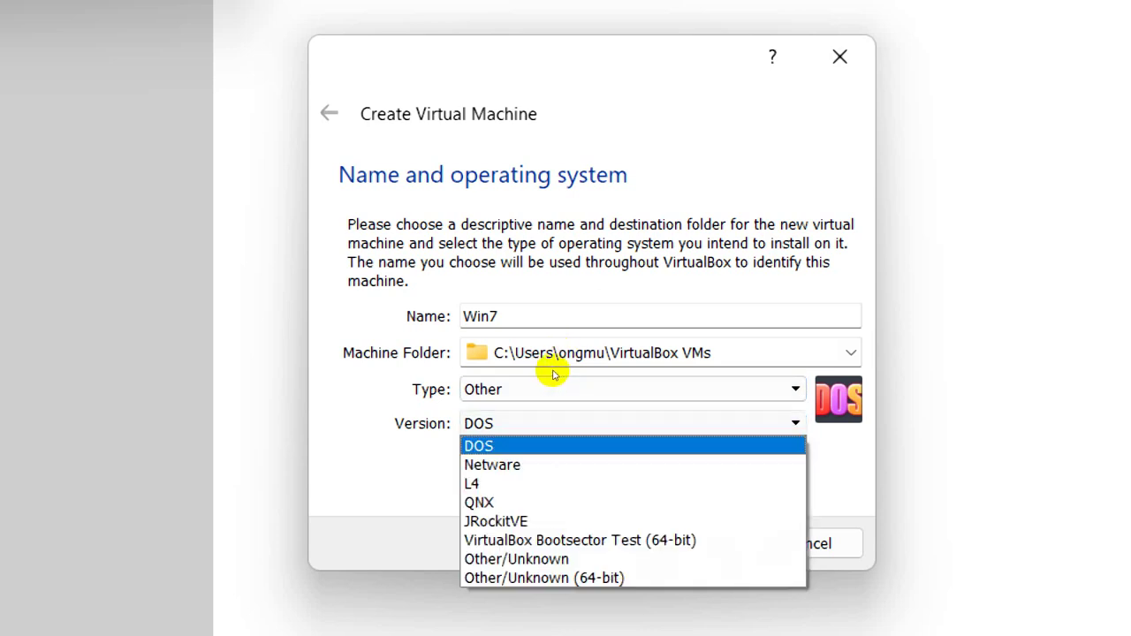
pyautogui.press('Down')
pyautogui.press('Down')
pyautogui.press('Down')
pyautogui.press('Down')
pyautogui.press('Down')
pyautogui.press('Down')
pyautogui.press('Down')
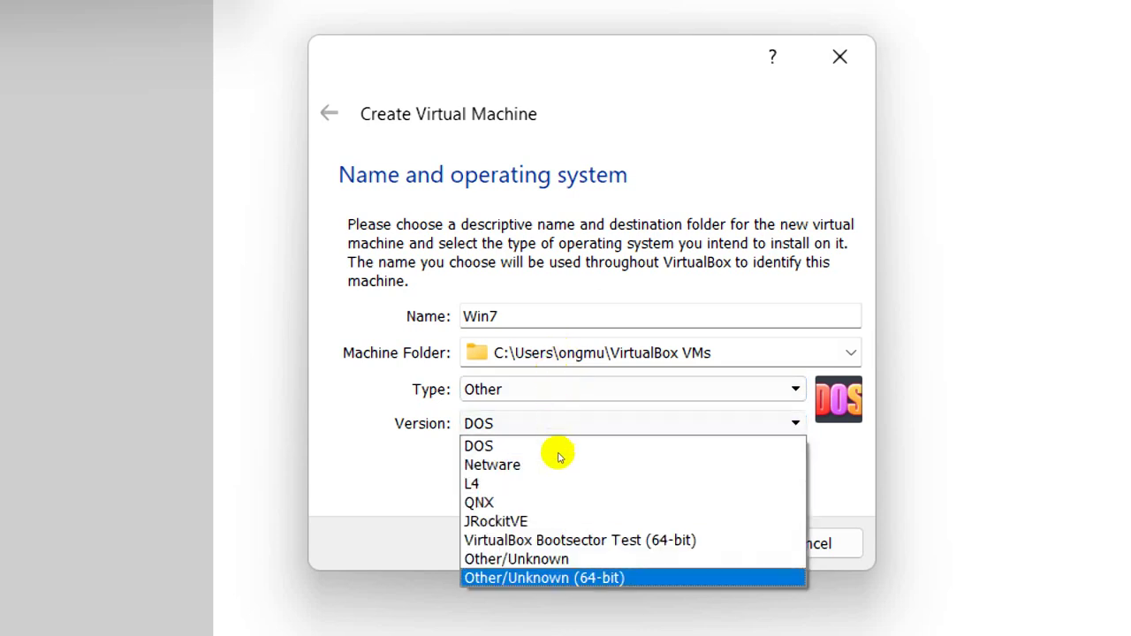
pyautogui.press('Up')
pyautogui.press('Up')
pyautogui.press('Up')
pyautogui.press('Up')
pyautogui.press('Up')
pyautogui.press('Up')
pyautogui.press('Down')
pyautogui.press('Down')
pyautogui.press('Down')
pyautogui.press('Down')
pyautogui.press('Down')
pyautogui.press('Down')
pyautogui.press('Up')
pyautogui.press('Up')
pyautogui.press('Up')
pyautogui.press('Up')
pyautogui.press('Up')
pyautogui.press('Up')
pyautogui.press('Up')
pyautogui.press('Escape')
# Step: Set the operating system type to Microsoft Windows and continue to the memory size settings
pyautogui.hotkey('shift', 'Tab')
pyautogui.hotkey('alt', 'Down')
pyautogui.press('Up')
pyautogui.press('Up')
pyautogui.press('Up')
pyautogui.press('Up')
pyautogui.press('Up')
pyautogui.press('Up')
pyautogui.press('Return')
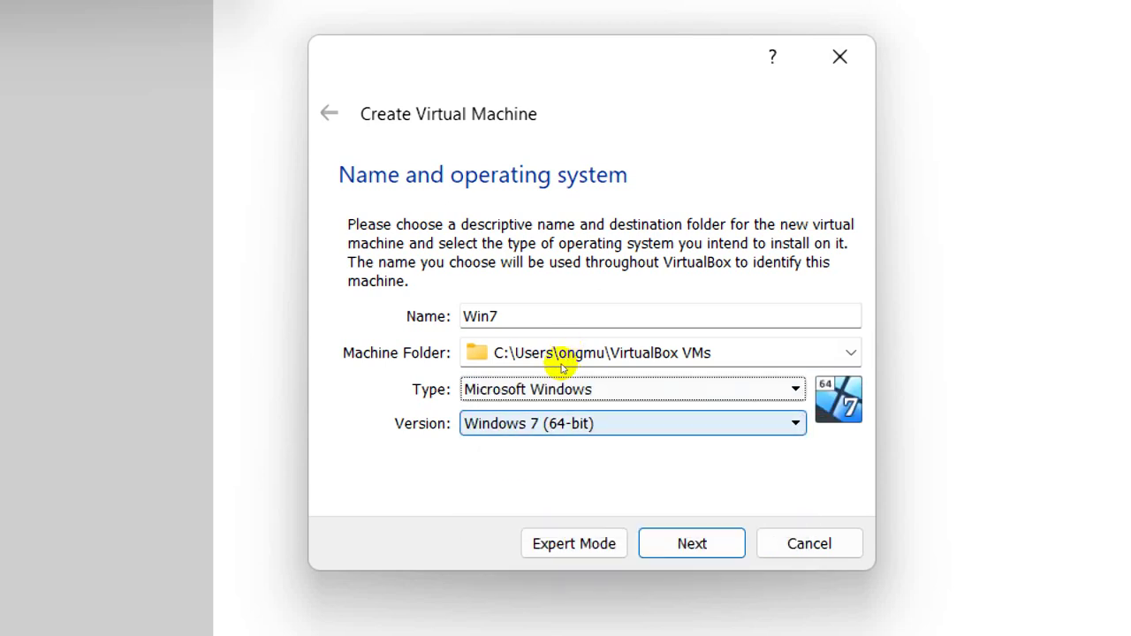
pyautogui.hotkey('shift', 'Tab')
pyautogui.press('Tab')
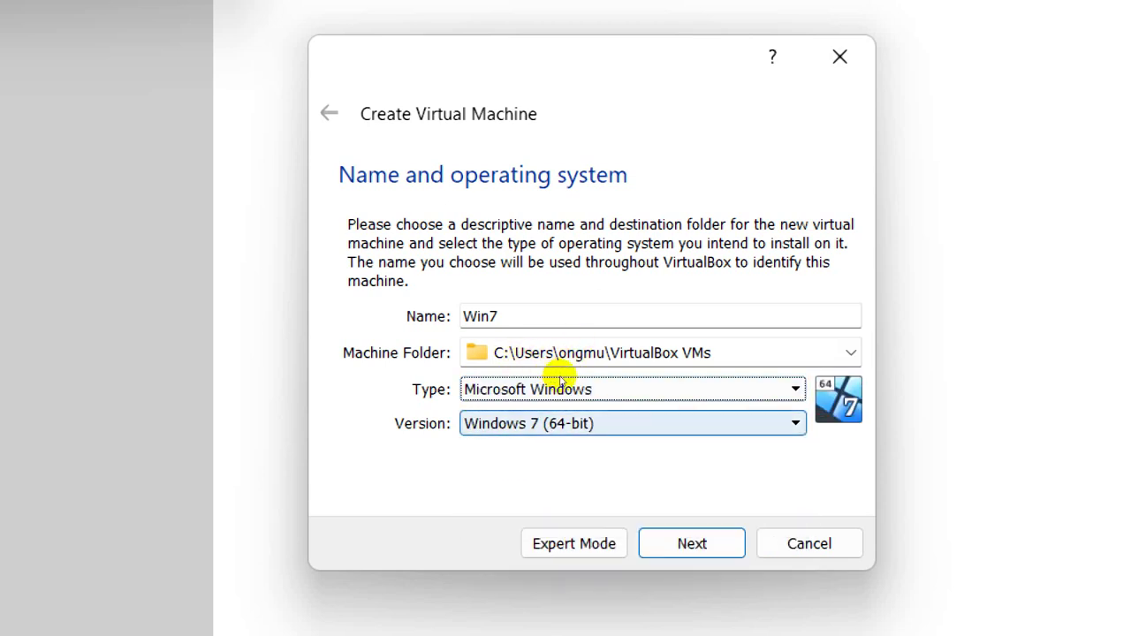
pyautogui.press('Return')
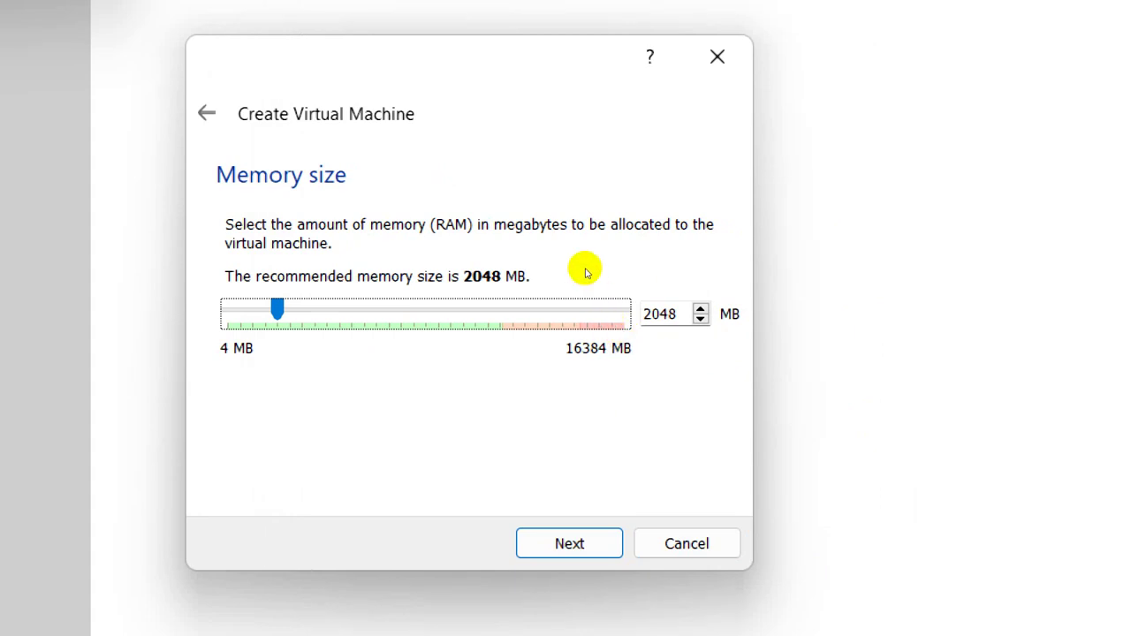
# Step: Raise the virtual machine's memory size to about 13167 MB
pyautogui.doubleClick(660, 313)
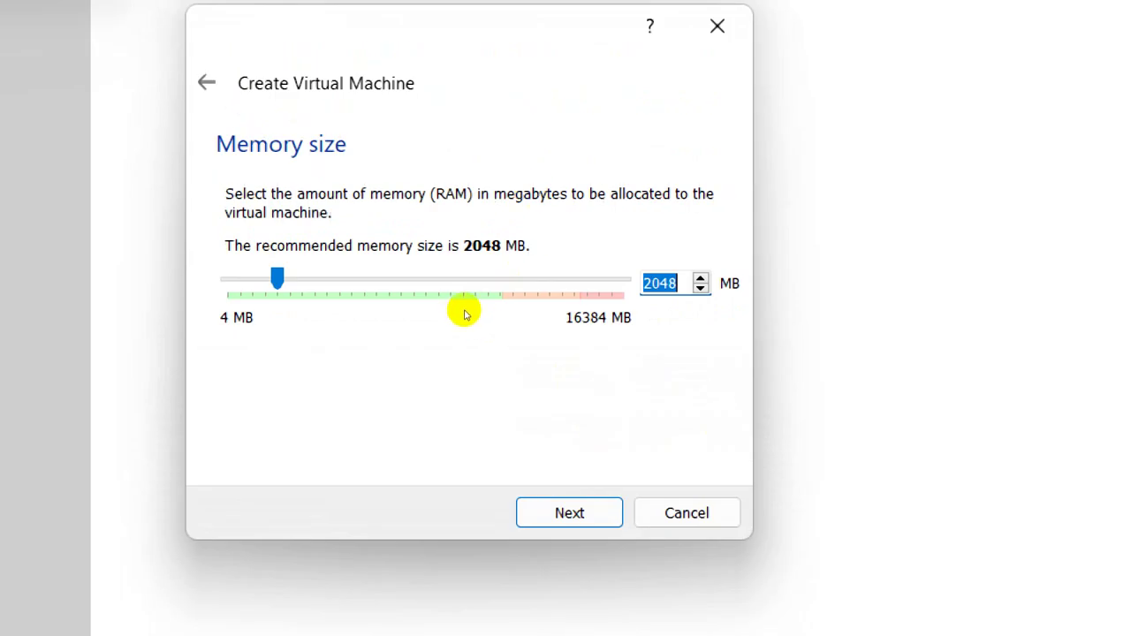
pyautogui.scroll(3, 481, 318)
pyautogui.scroll(8, 491, 318)
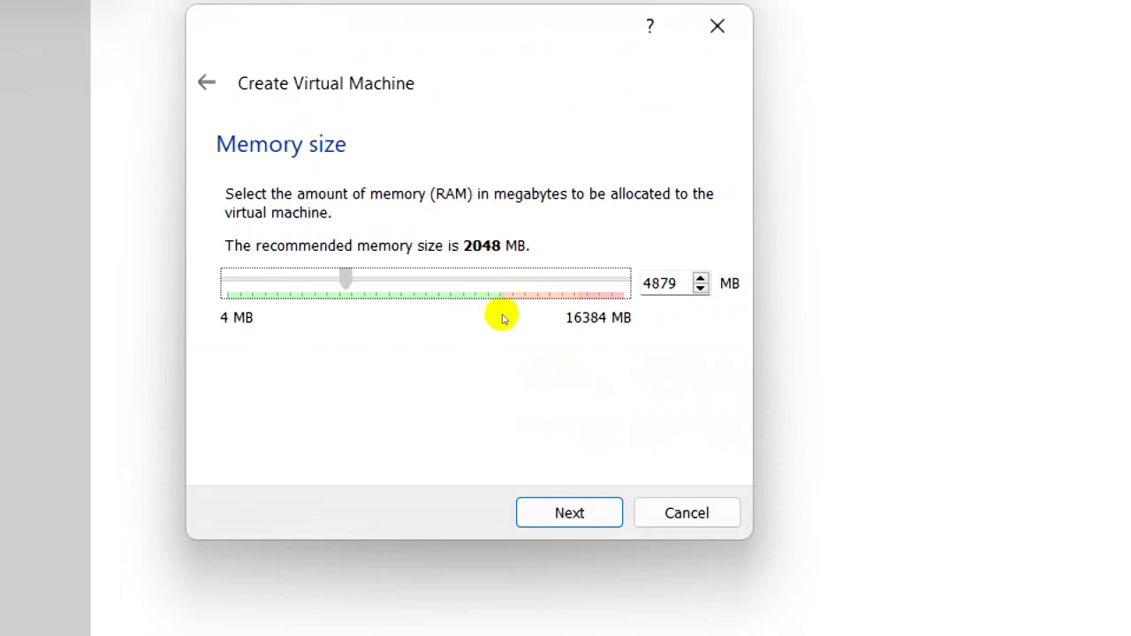
pyautogui.scroll(5, 576, 328)
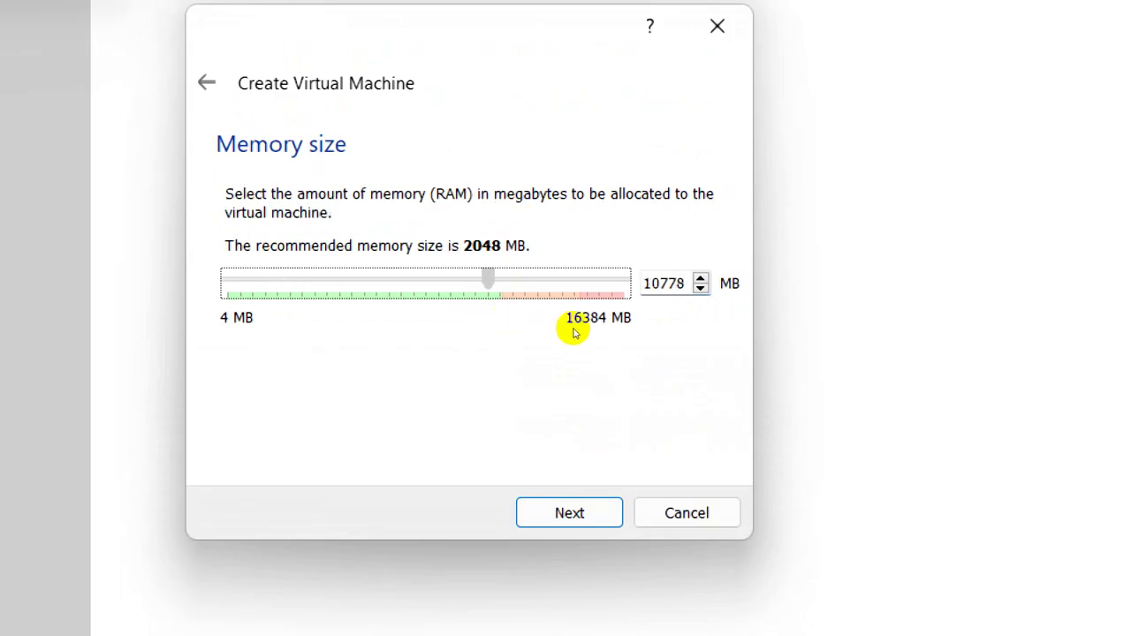
pyautogui.scroll(-1, 583, 330)
pyautogui.scroll(-1, 582, 329)
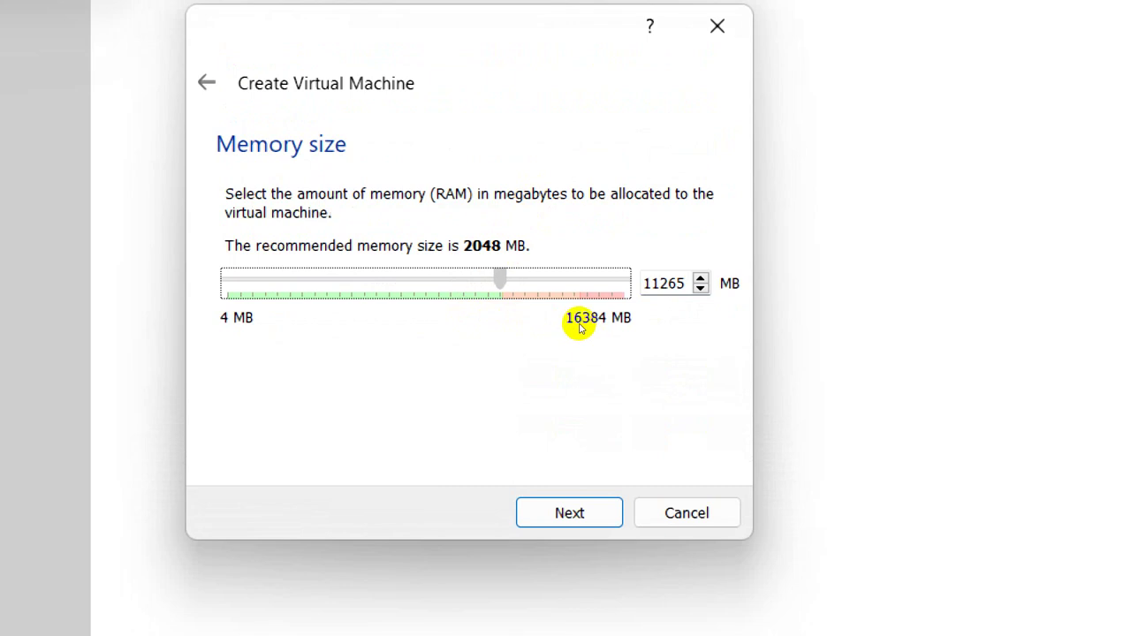
pyautogui.scroll(-1, 581, 326)
pyautogui.scroll(4, 592, 329)
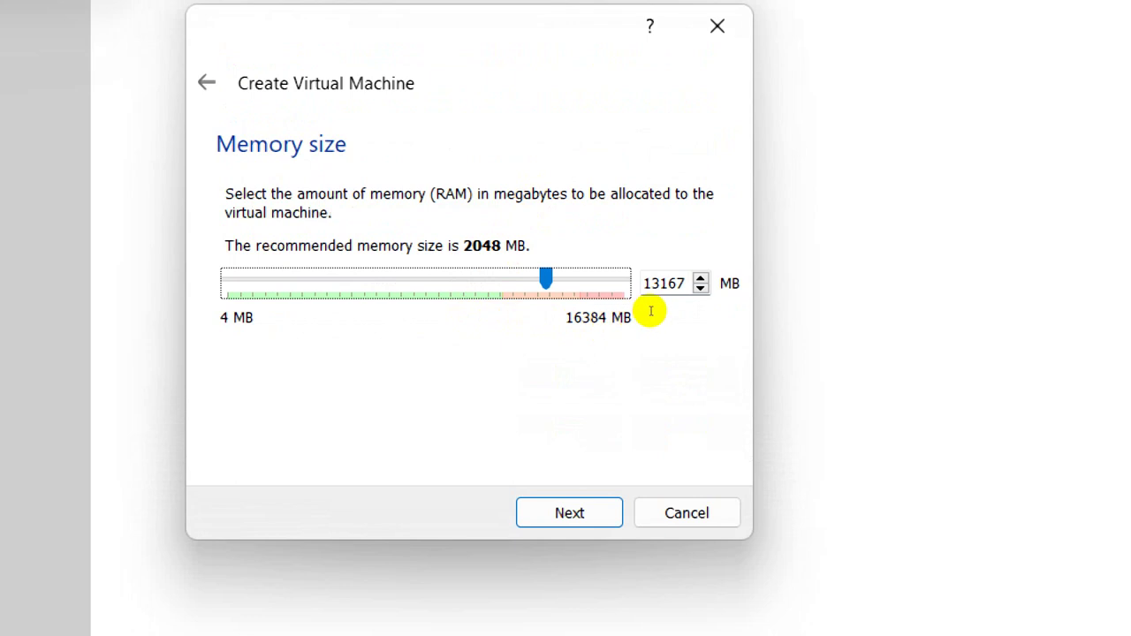
pyautogui.press('Tab')
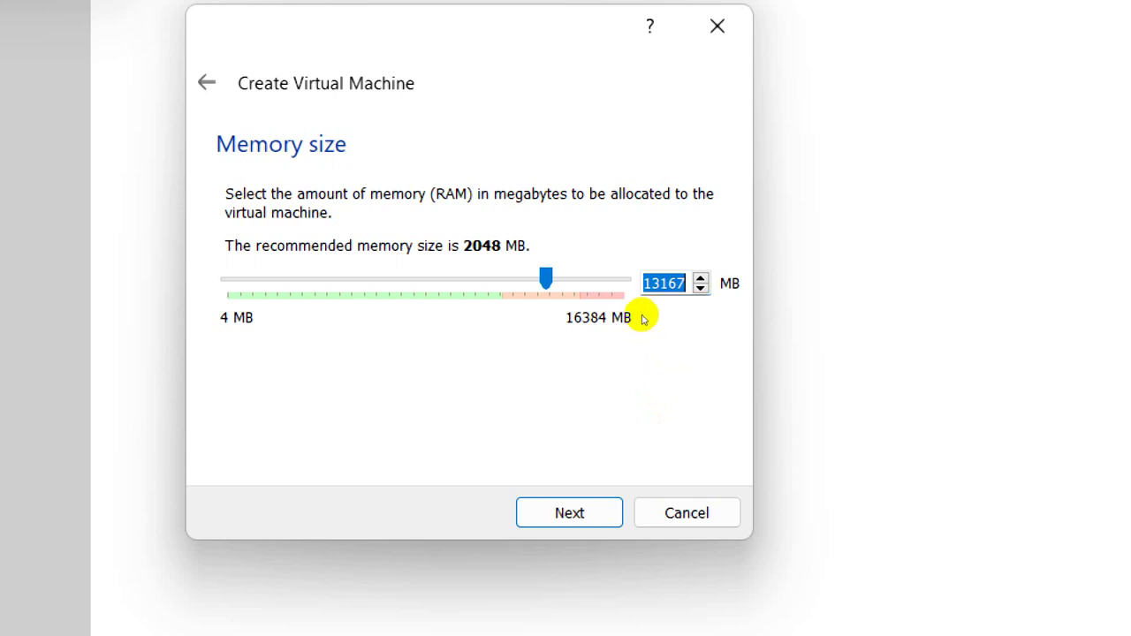
# Step: Set the virtual machine's memory size to 2048 MB and continue to the hard disk options
pyautogui.click(601, 316)
pyautogui.moveTo(601, 317); pyautogui.dragTo(485, 328)
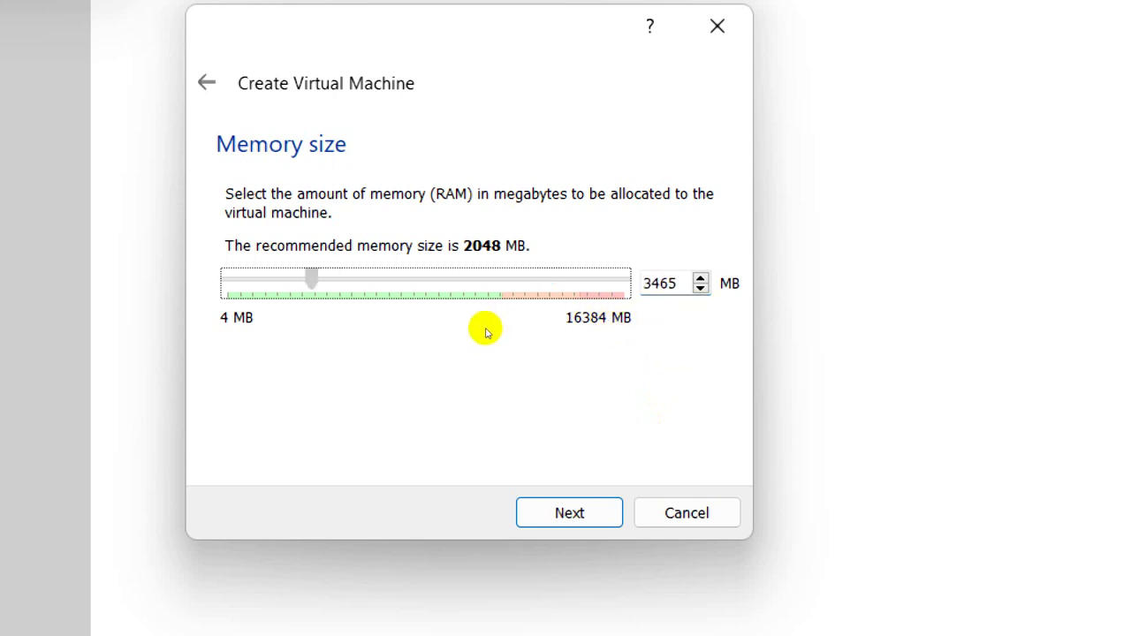
pyautogui.press('Tab')
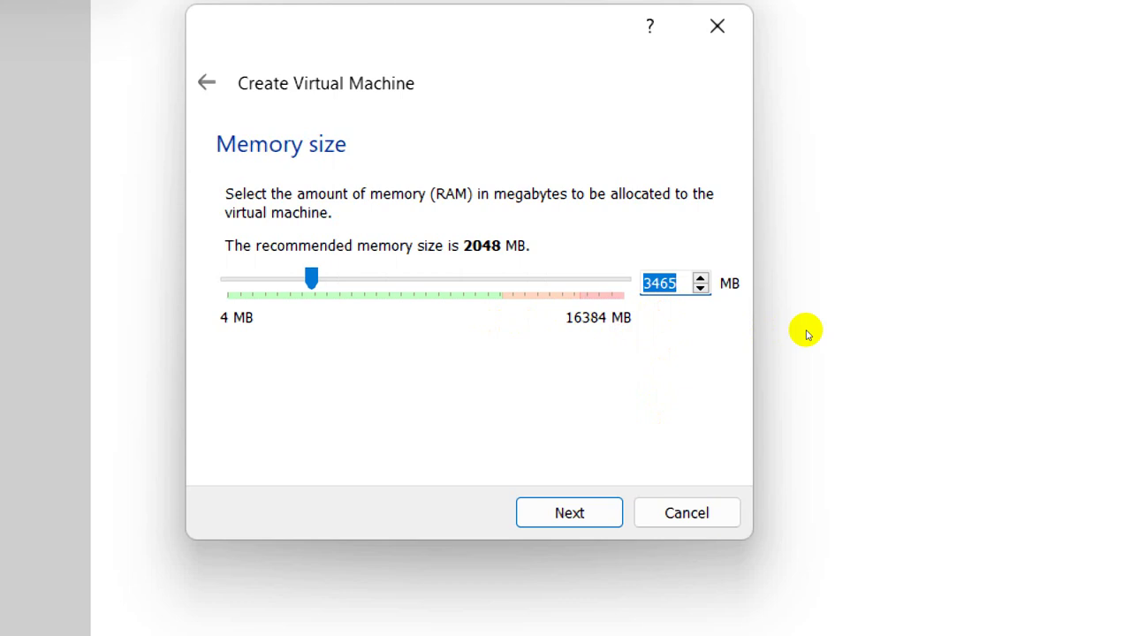
pyautogui.write('2000')
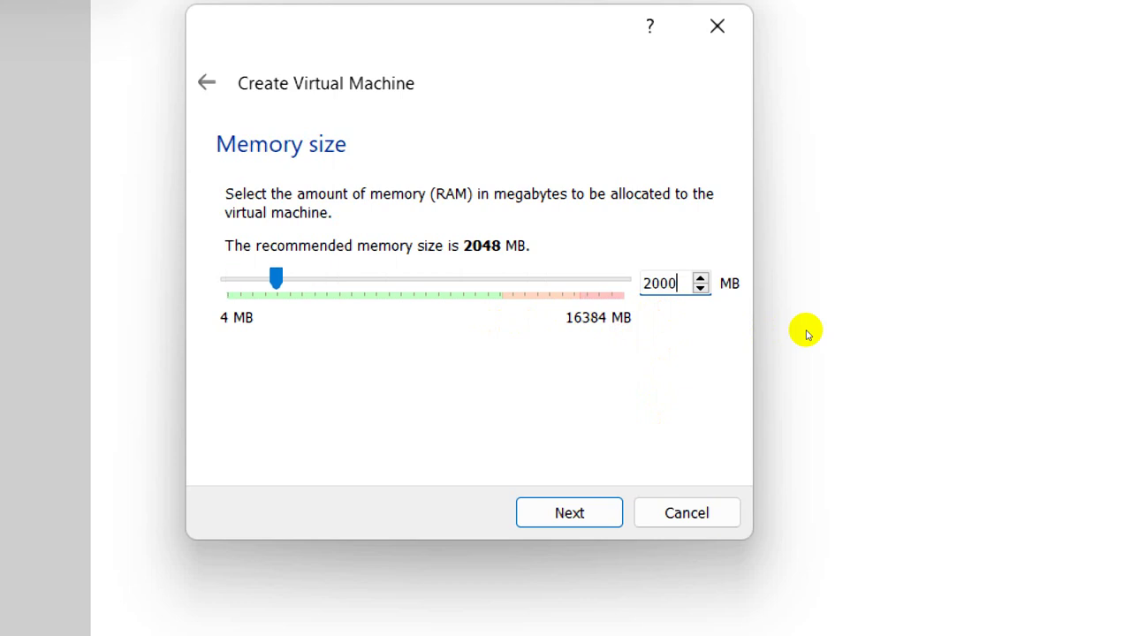
pyautogui.press('BackSpace')
pyautogui.press('BackSpace')
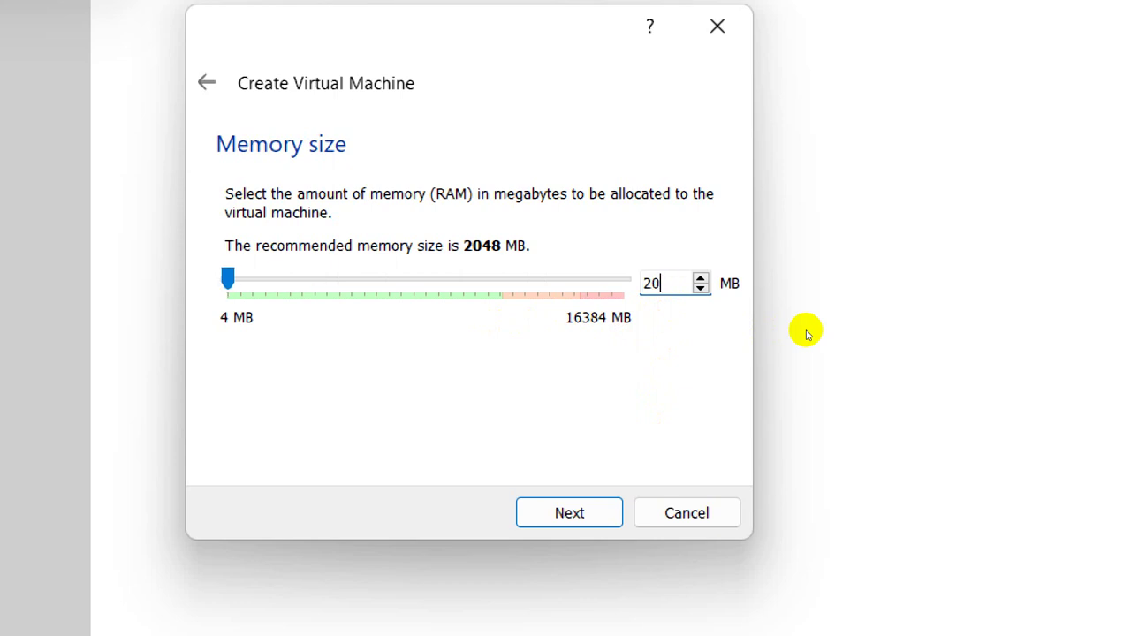
pyautogui.write('48')
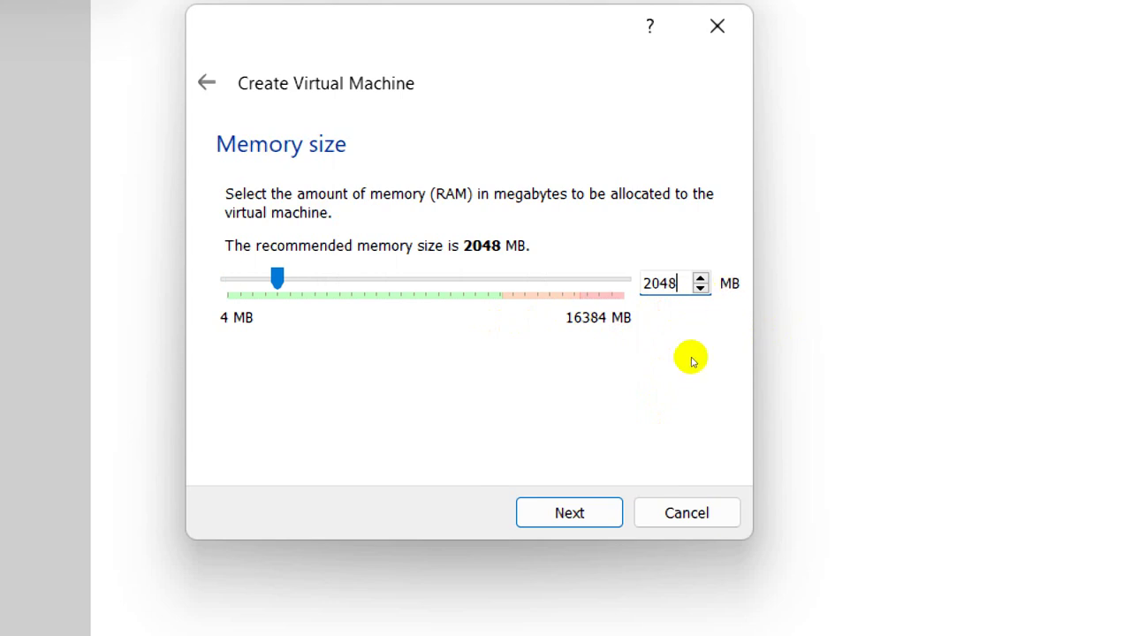
pyautogui.press('Return')
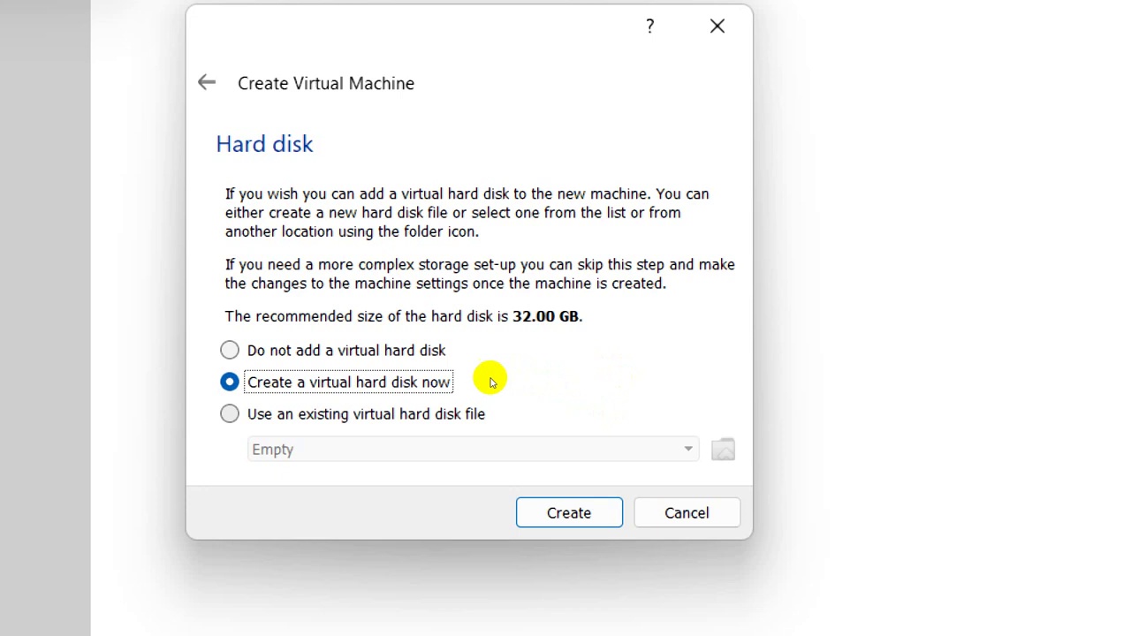
# Step: Go through the hard disk options, choose to create a virtual hard disk now, and proceed to its file type
pyautogui.press('Up')
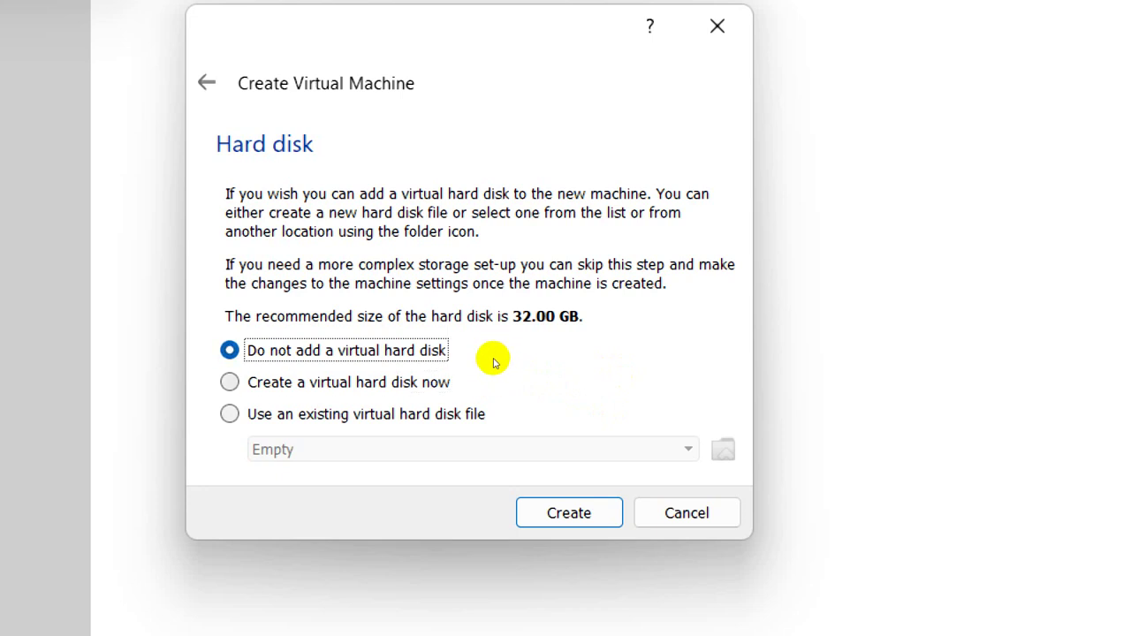
pyautogui.press('Down')
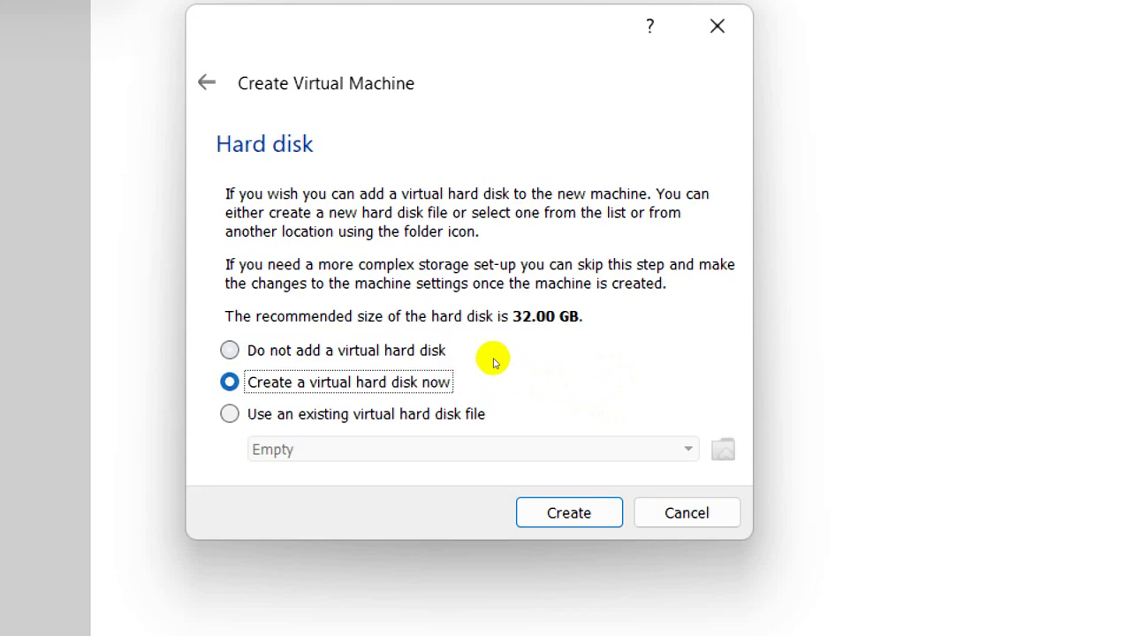
pyautogui.press('Down')
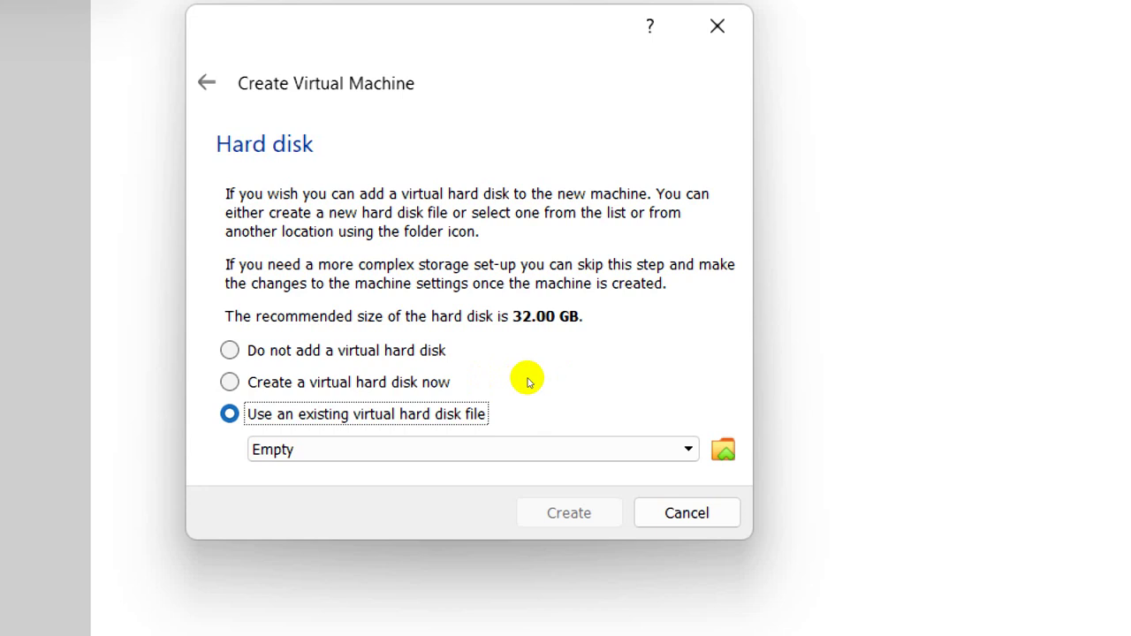
pyautogui.press('Up')
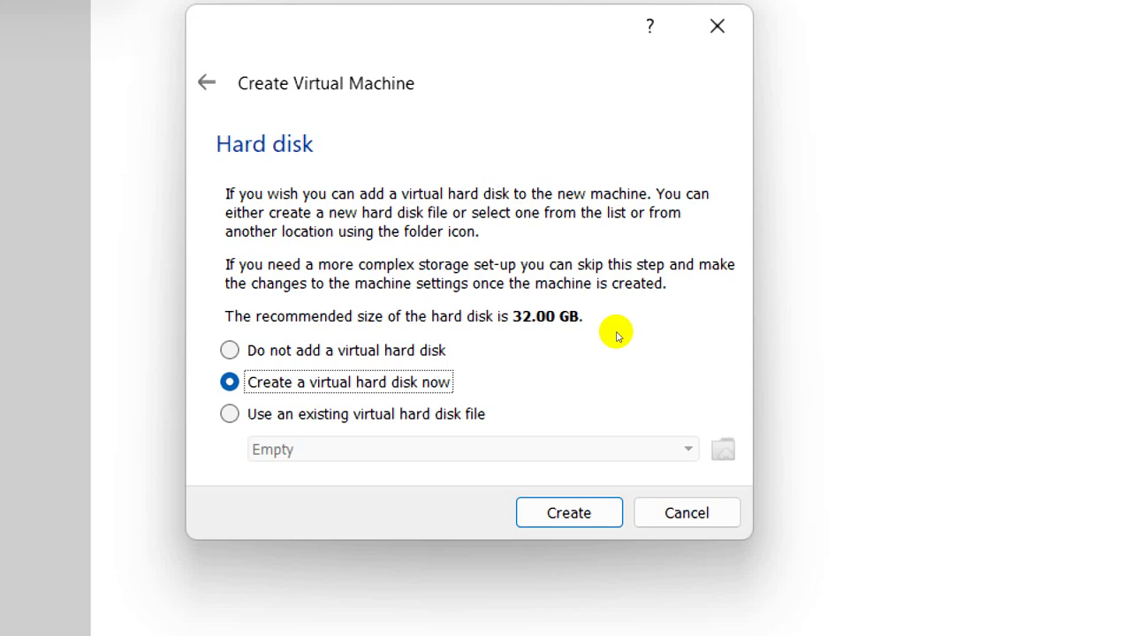
pyautogui.press('Return')
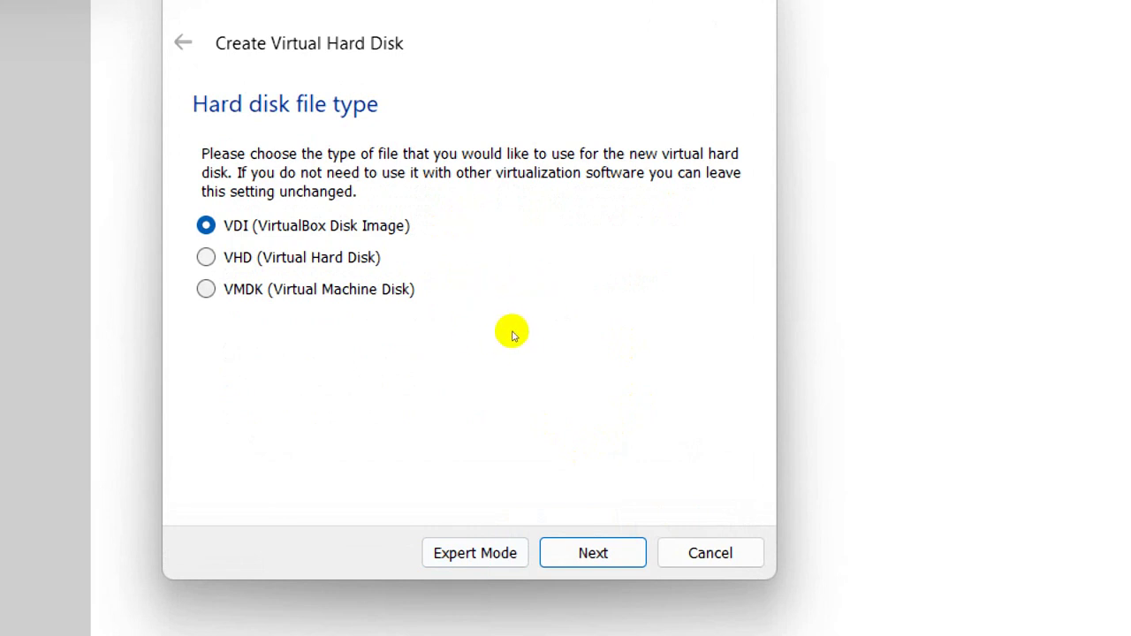
# Step: Keep the VDI file type with dynamically allocated storage and continue to the virtual hard disk's location and size
pyautogui.press('Return')
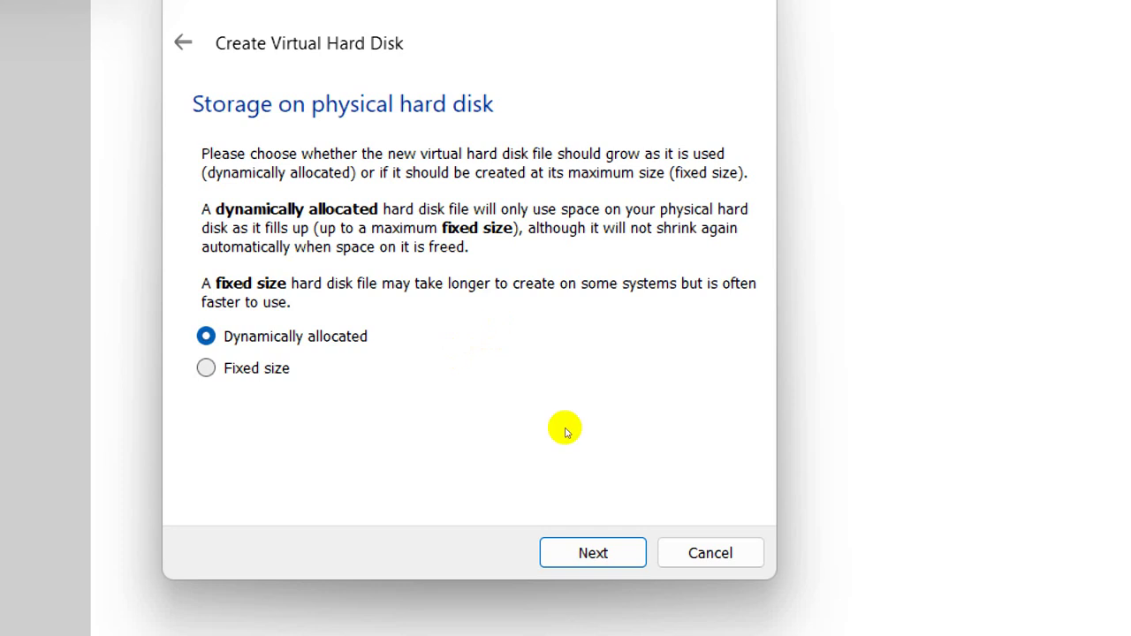
pyautogui.press('Return')
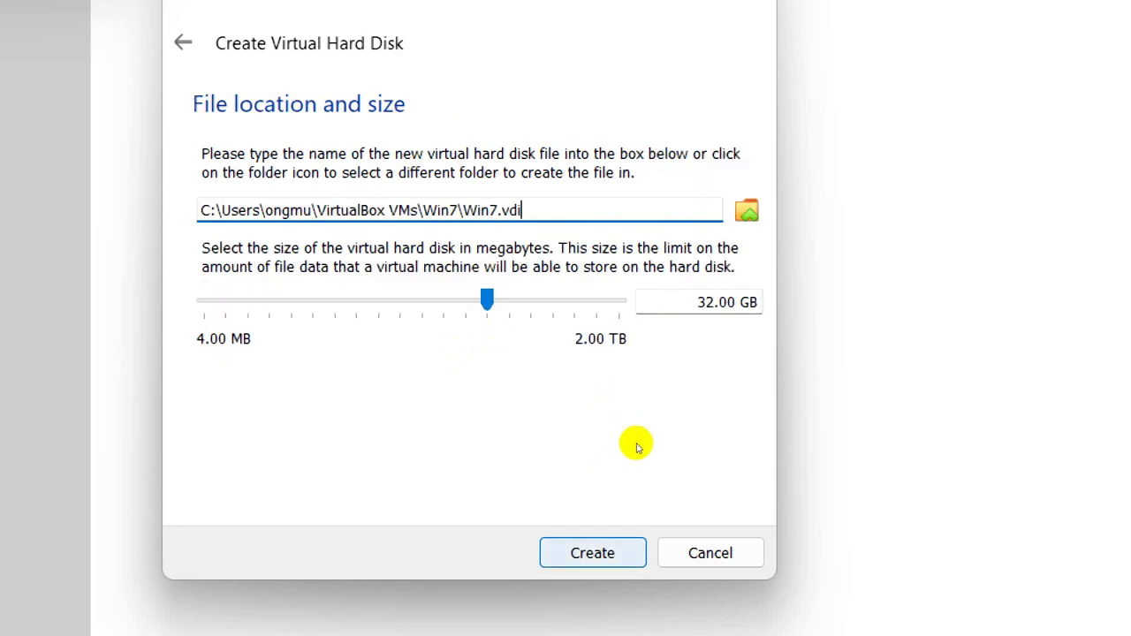
pyautogui.hotkey('alt', 'Left')
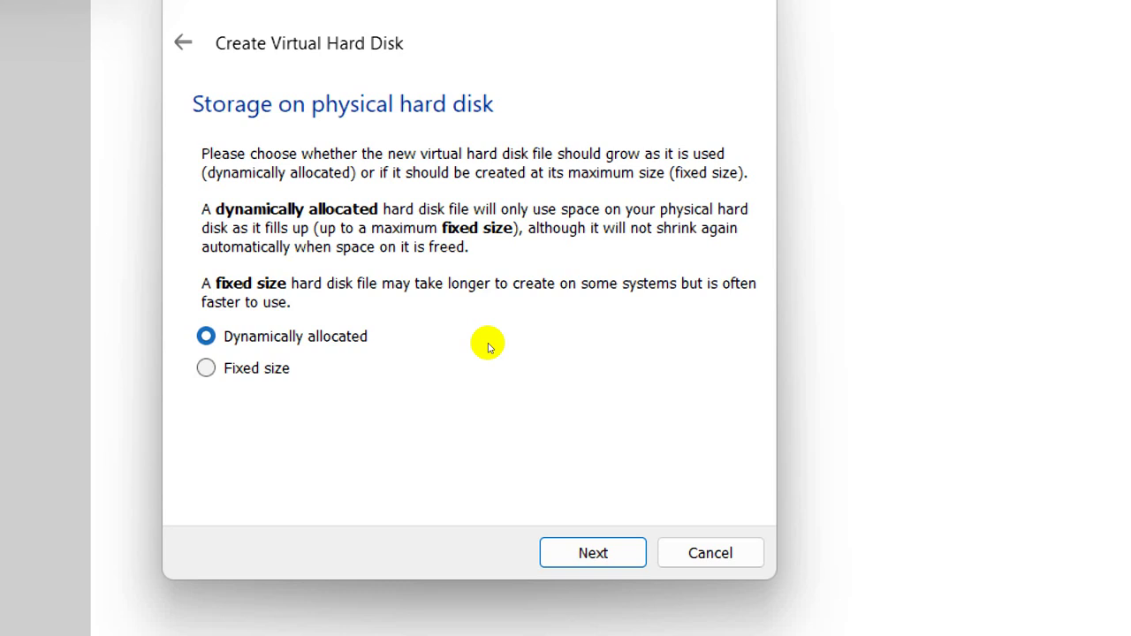
pyautogui.press('Down')
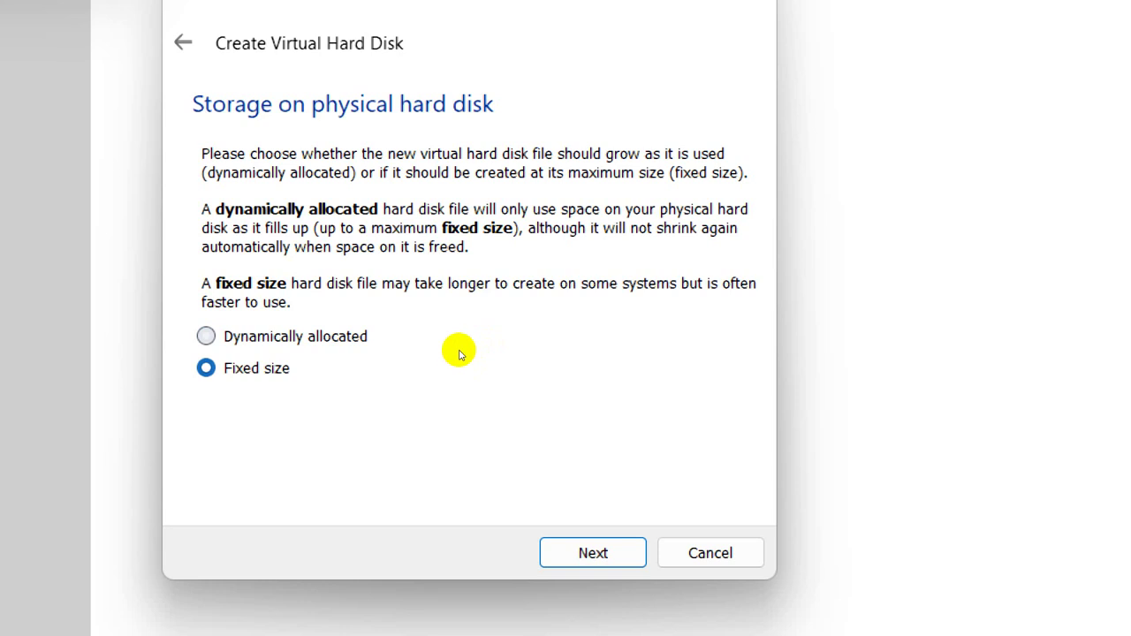
pyautogui.press('Up')
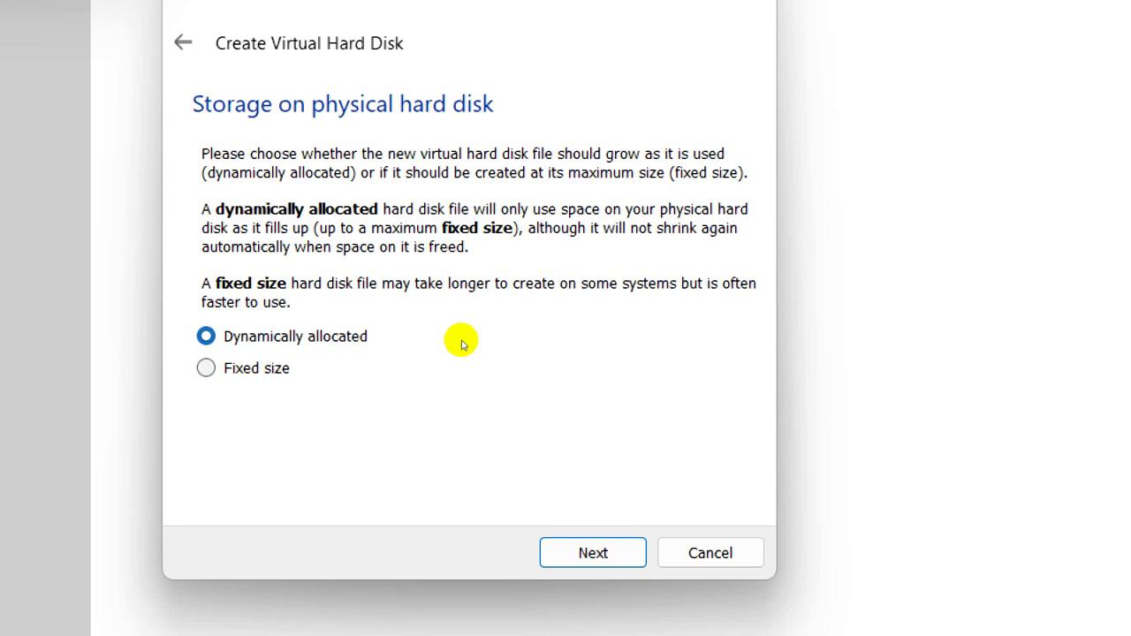
pyautogui.click(636, 565)
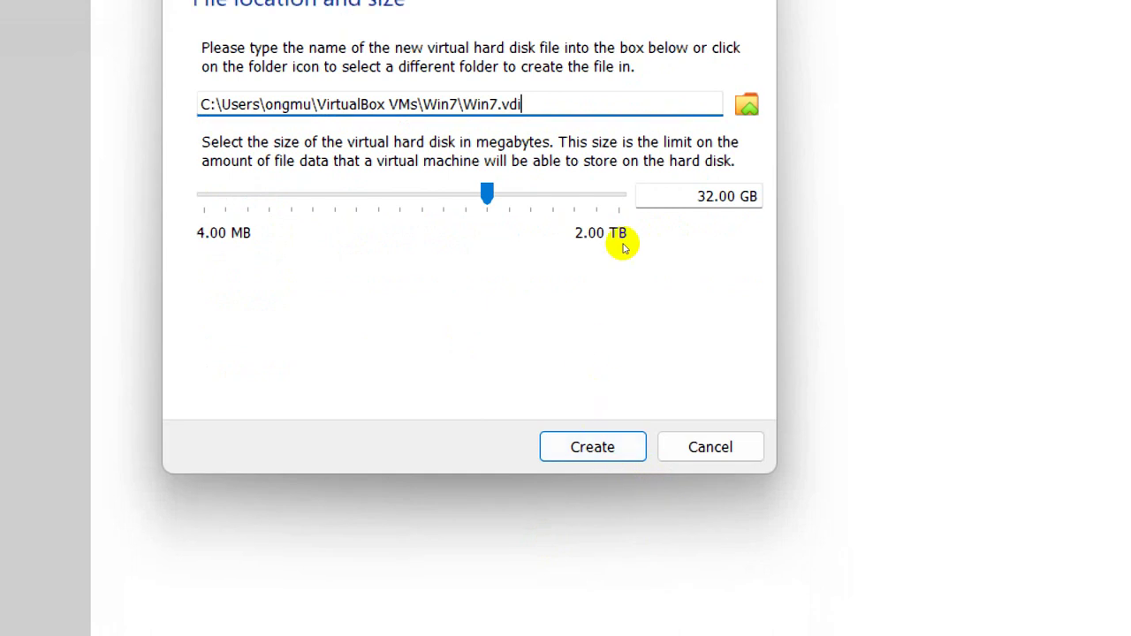
# Step: Try to set the virtual hard disk's size to 32000.00 GB
pyautogui.moveTo(677, 319); pyautogui.dragTo(719, 319)
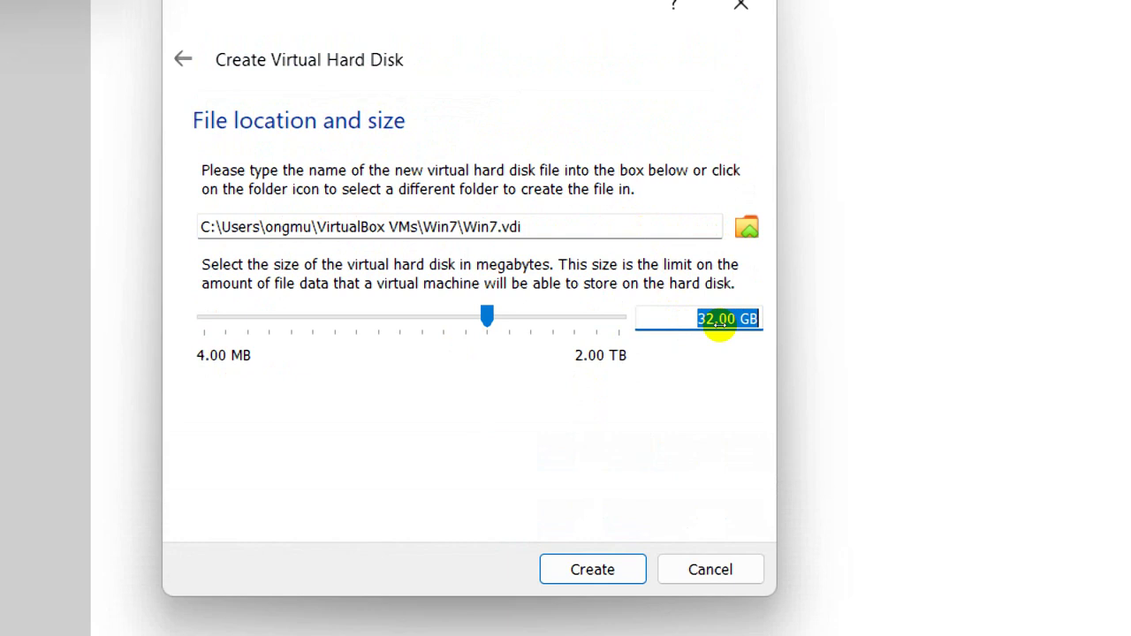
pyautogui.click(714, 320)
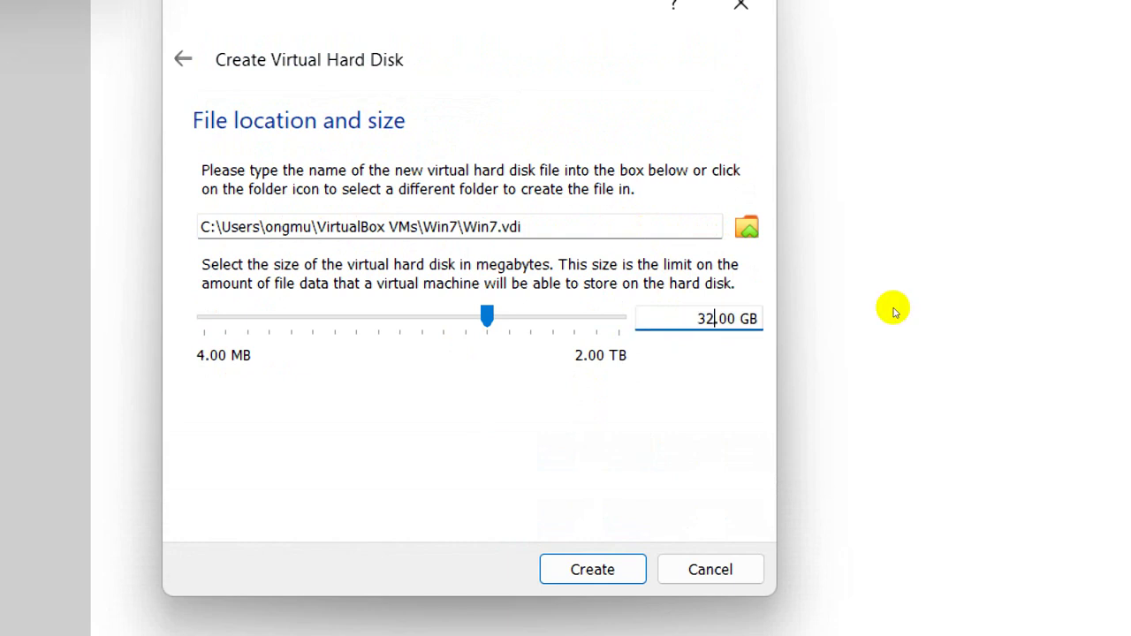
pyautogui.write('00')
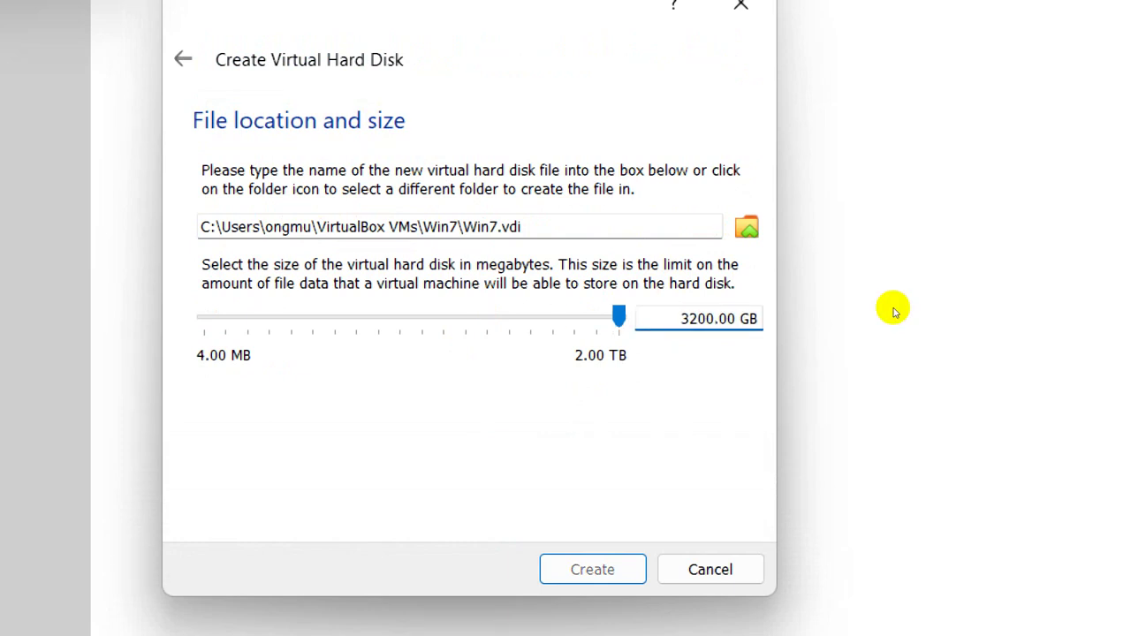
pyautogui.write('0')
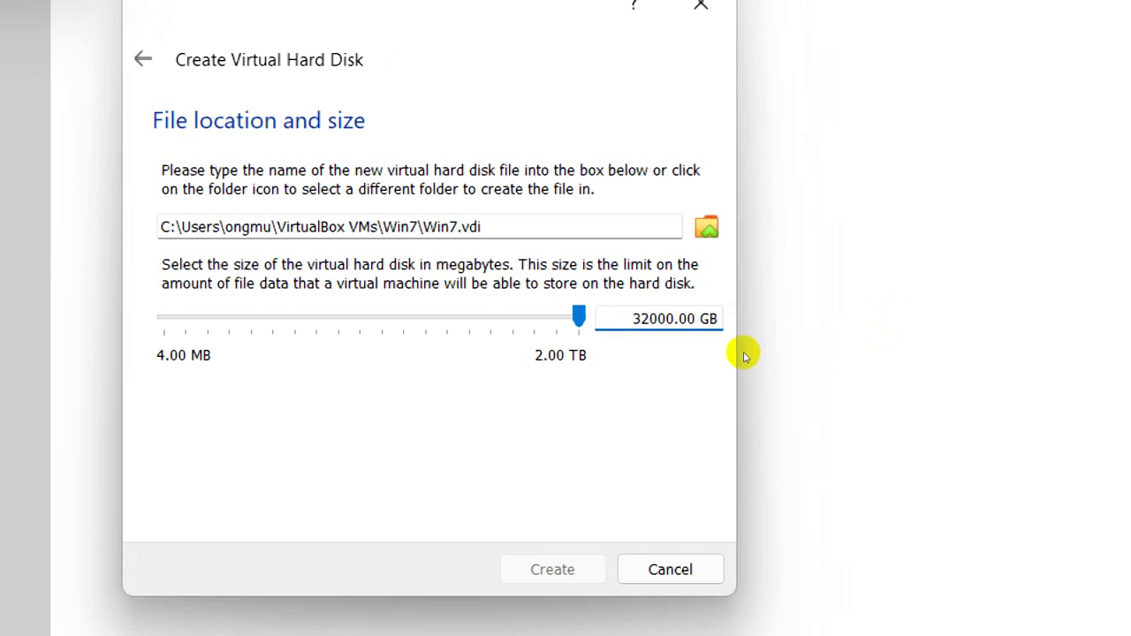
# Step: Set the virtual hard disk's size to 2.00 TB and create the disk Win7.vdi
pyautogui.tripleClick(637, 324)
pyautogui.write('1.00 TB')
pyautogui.doubleClick(674, 320)
pyautogui.write('2')
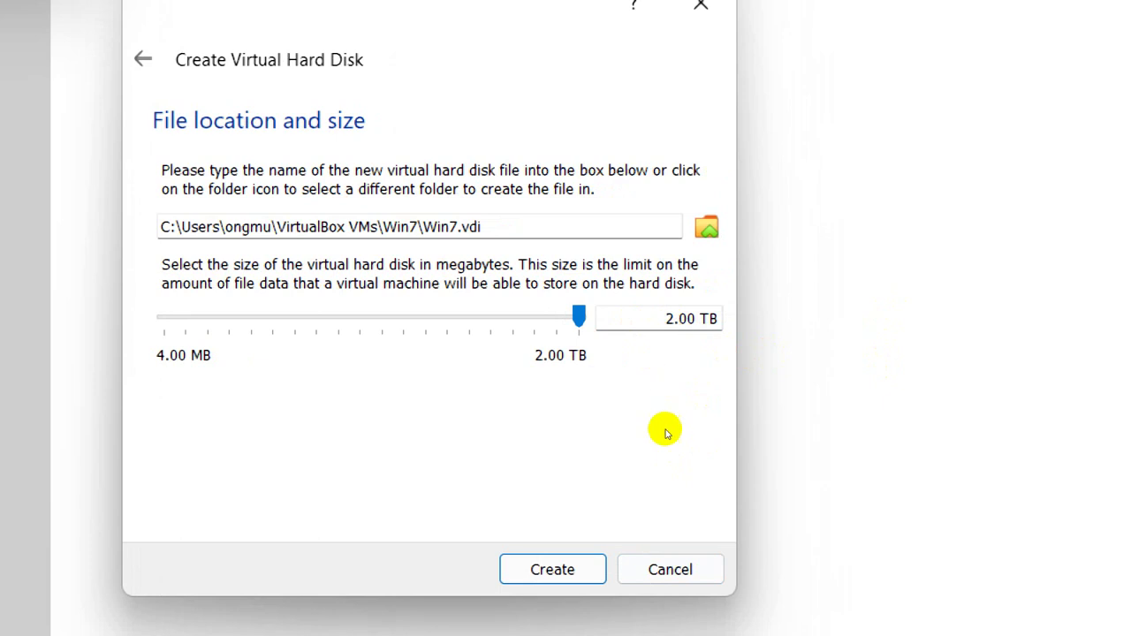
pyautogui.press('Return')
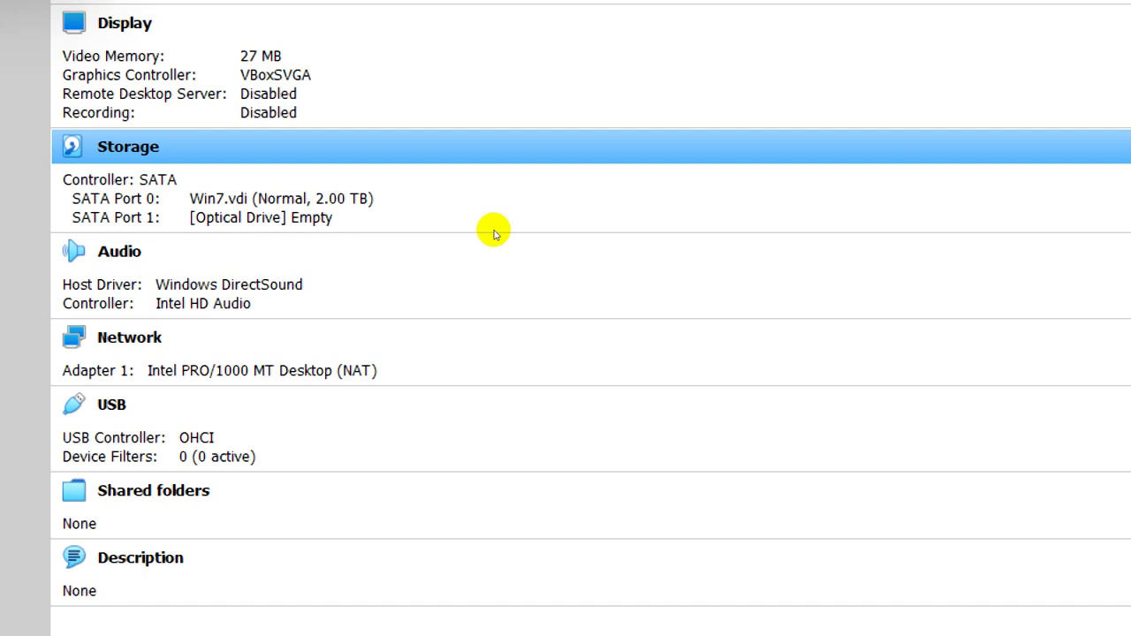
# Step: Open the Win7 machine's storage settings and inspect the Win7.vdi hard disk and the empty optical drive
pyautogui.press('super+minus')
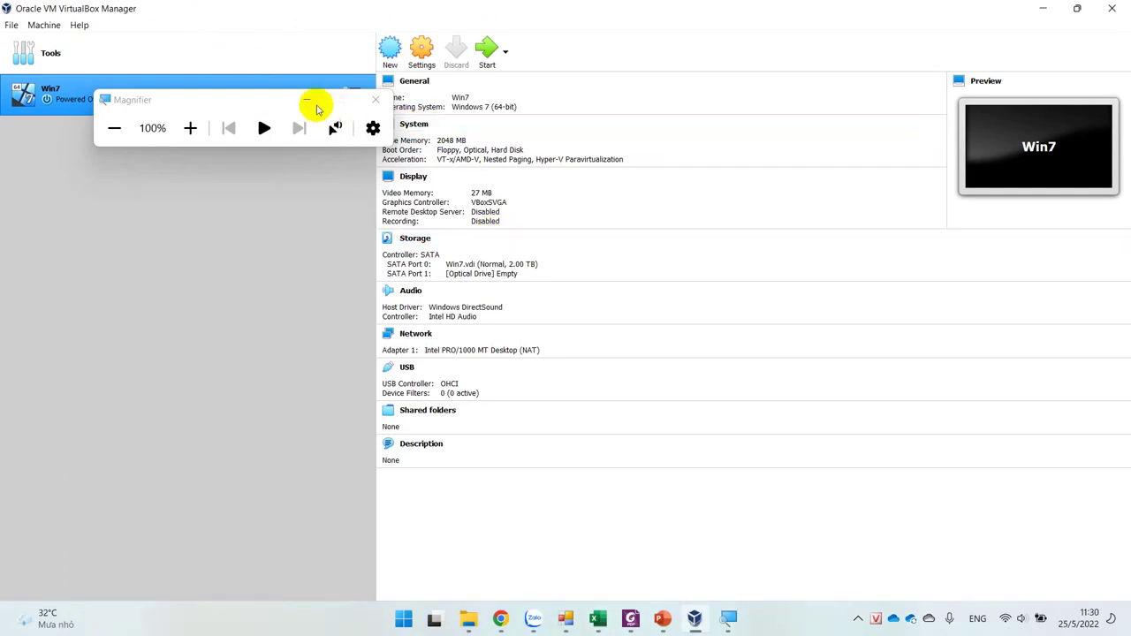
pyautogui.moveTo(300, 94); pyautogui.dragTo(309, 103)
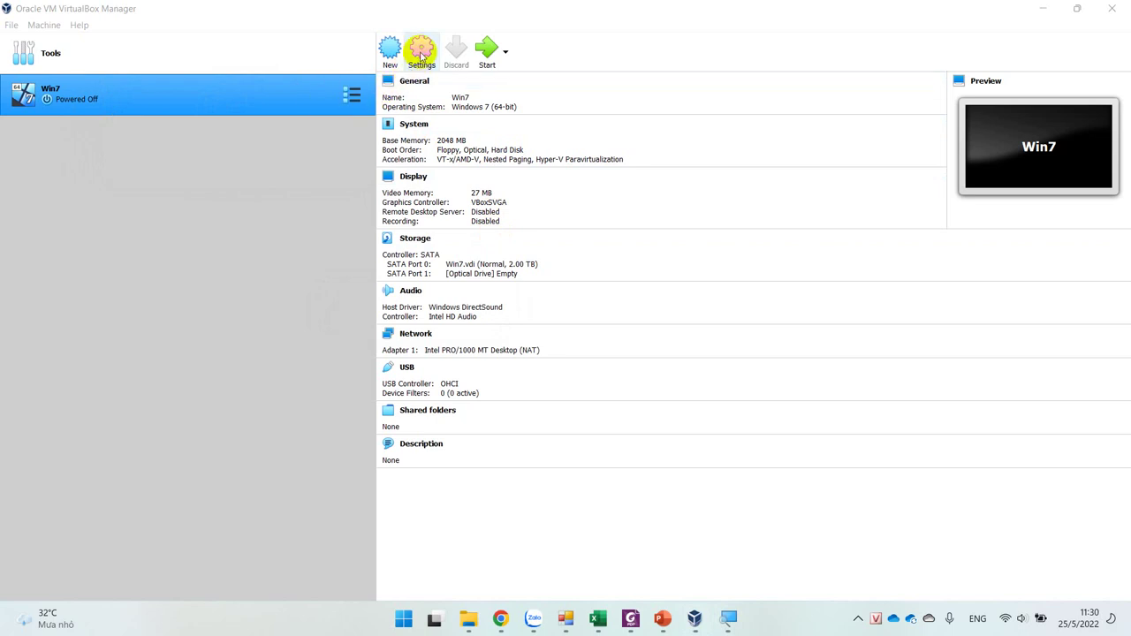
pyautogui.click(421, 53)
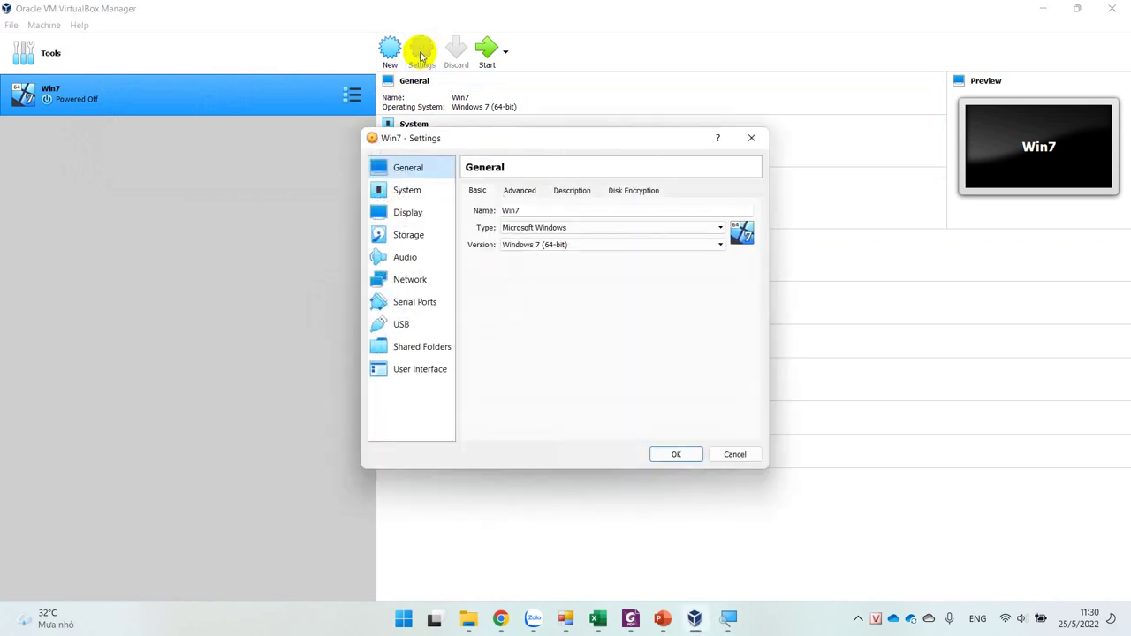
pyautogui.click(399, 241)
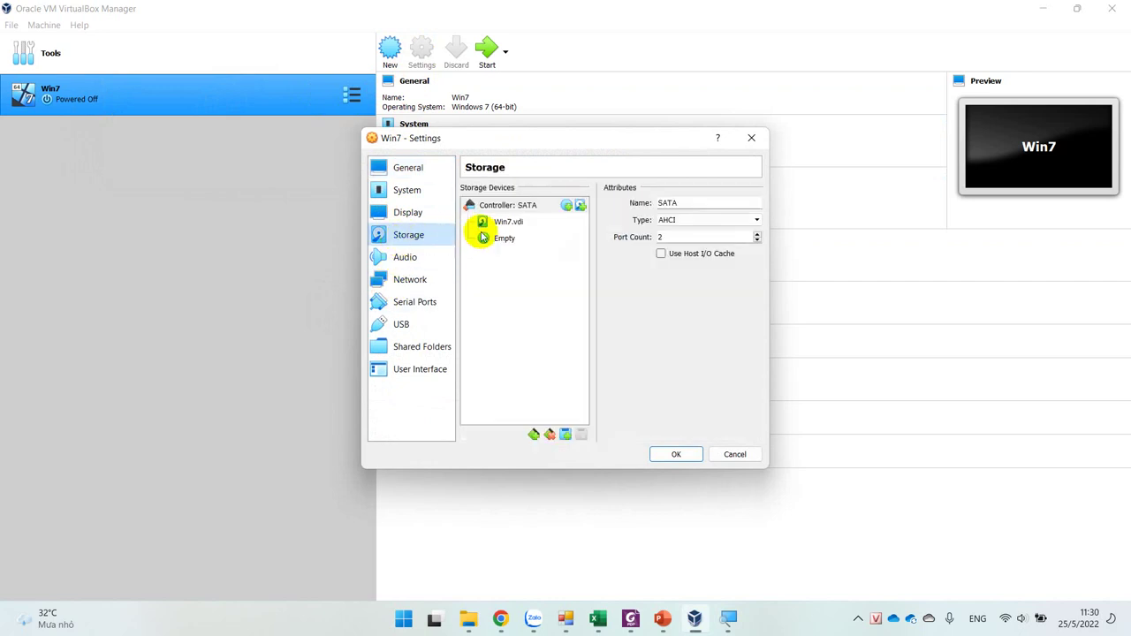
pyautogui.click(514, 228)
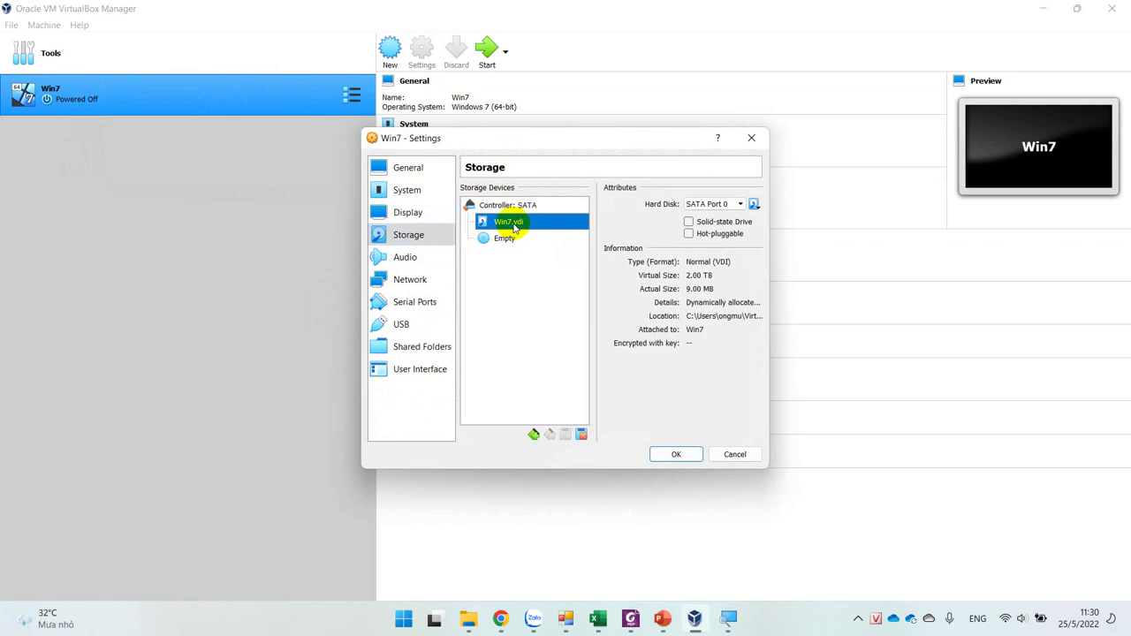
pyautogui.click(504, 245)
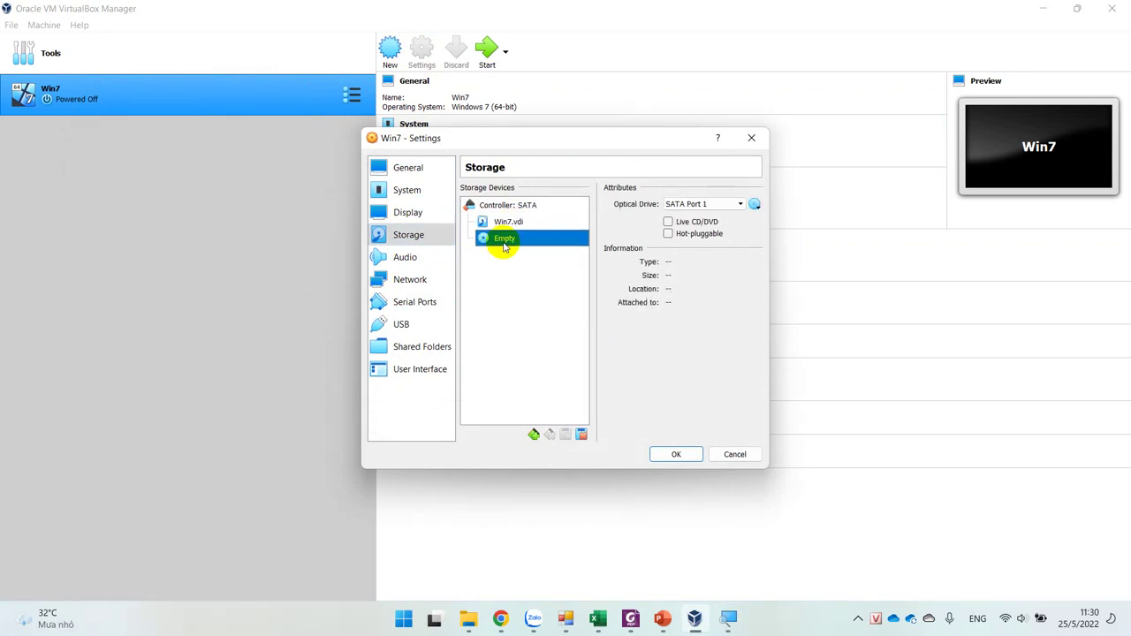
pyautogui.click(509, 228)
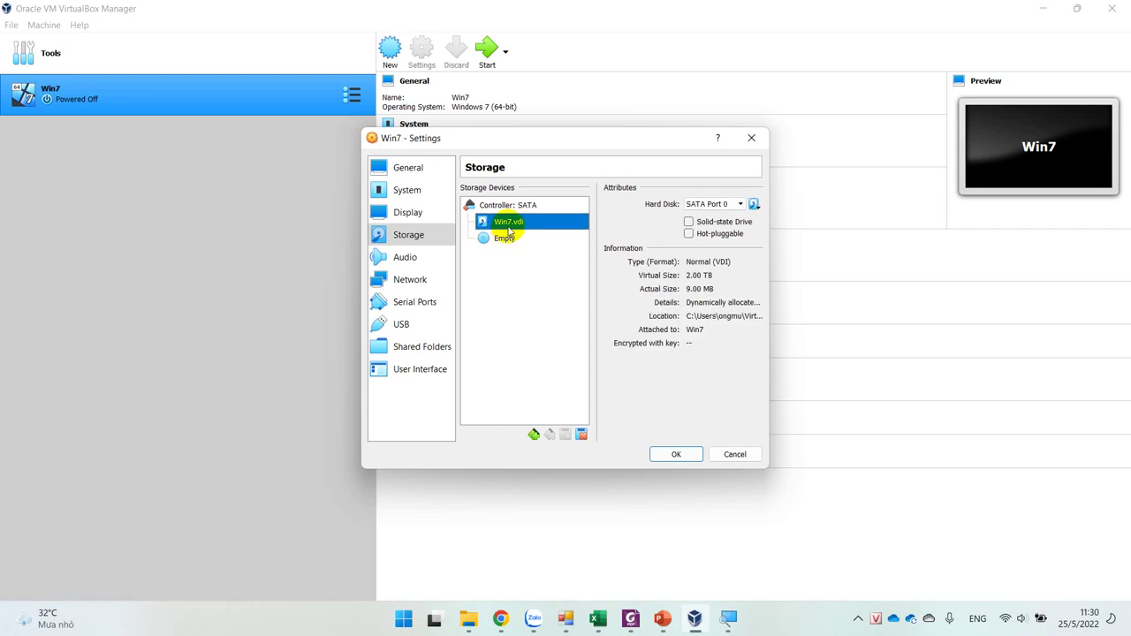
# Step: Open the optical disk selector for the empty optical drive on SATA Port 1
pyautogui.click(505, 241)
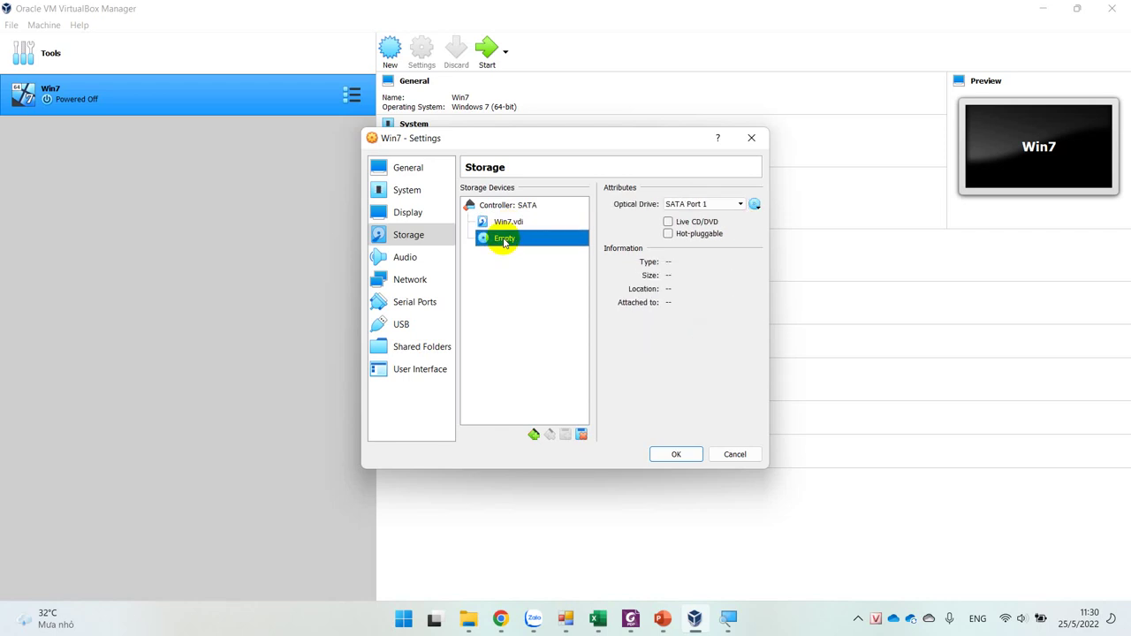
pyautogui.click(756, 204)
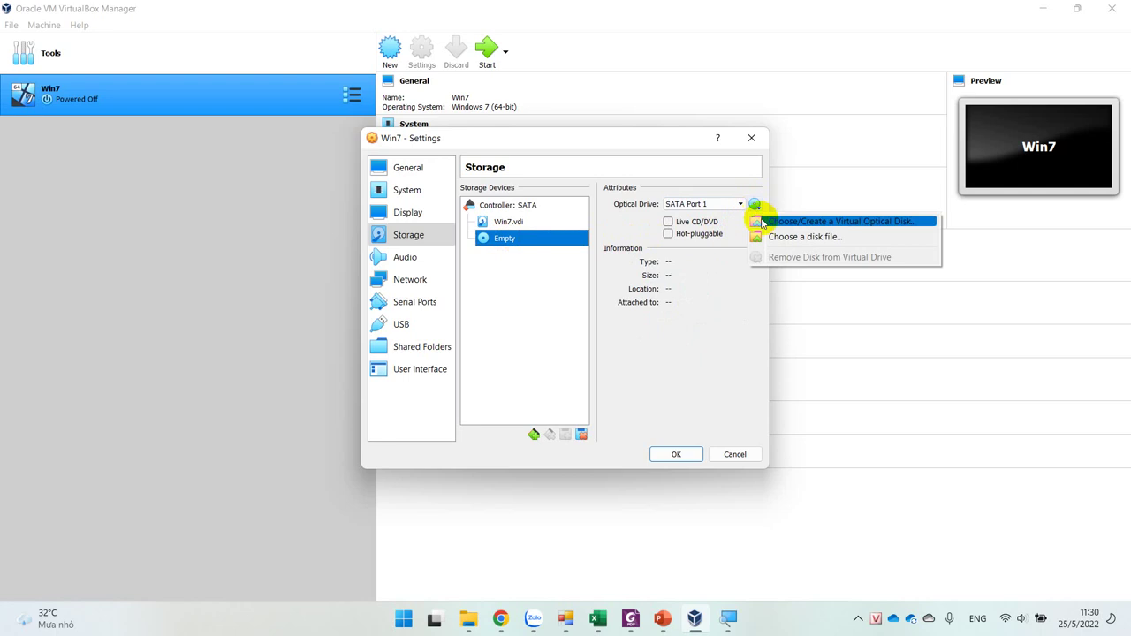
pyautogui.click(860, 222)
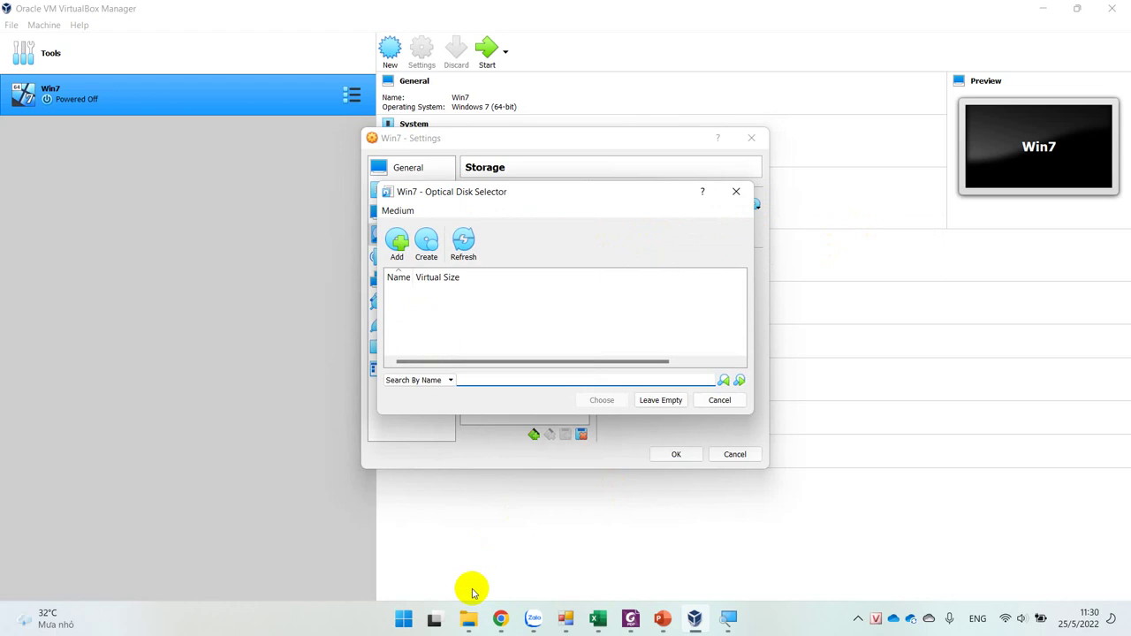
# Step: Check the download status of the Win 7-Super-Lite-x86-Install-2017 image in File Explorer's May Ao folder, and return to VirtualBox
pyautogui.click(469, 618)
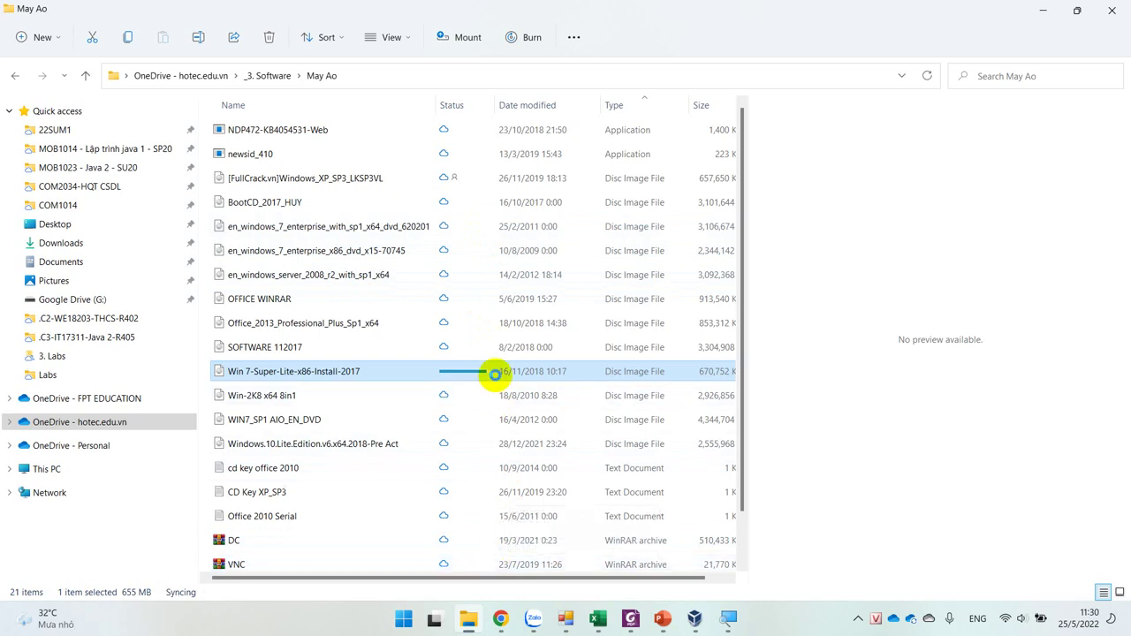
pyautogui.click(728, 621)
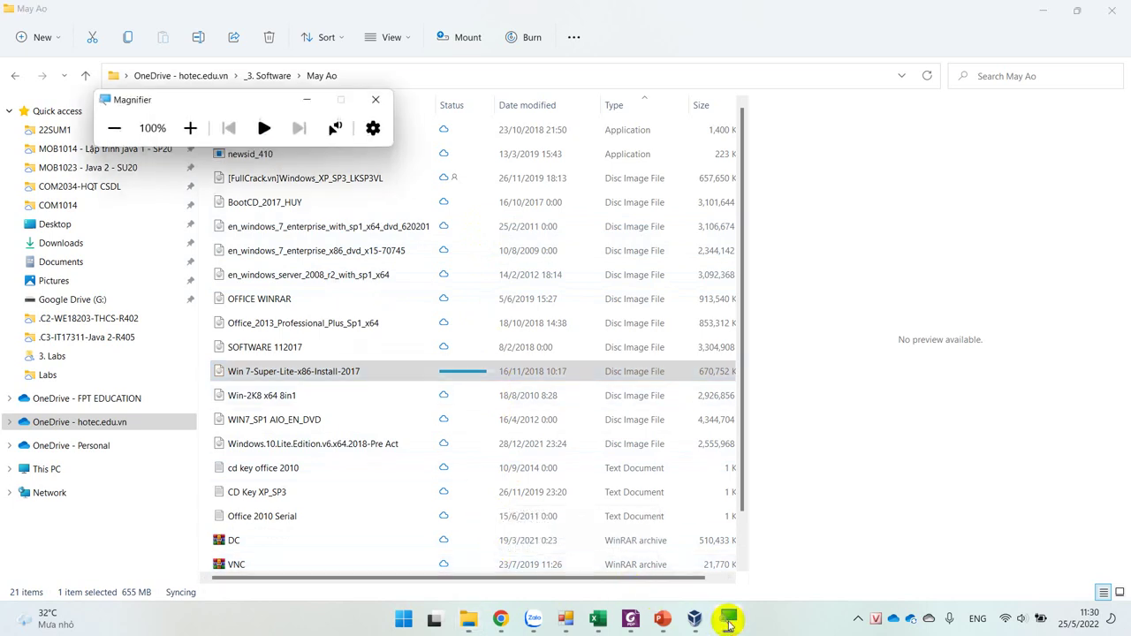
pyautogui.click(694, 621)
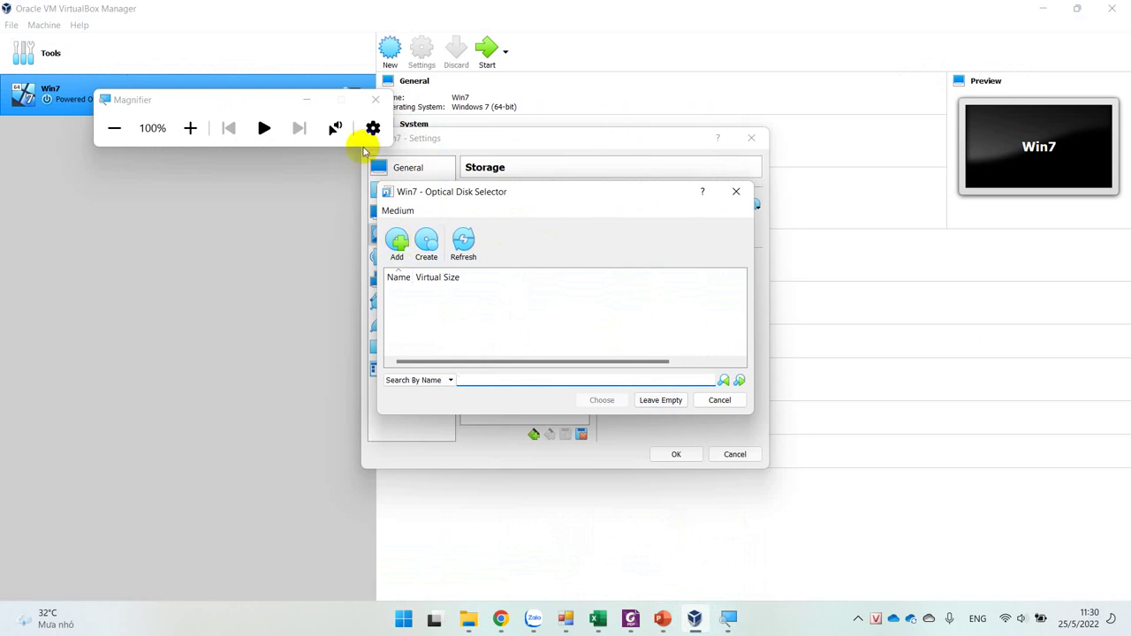
pyautogui.click(303, 100)
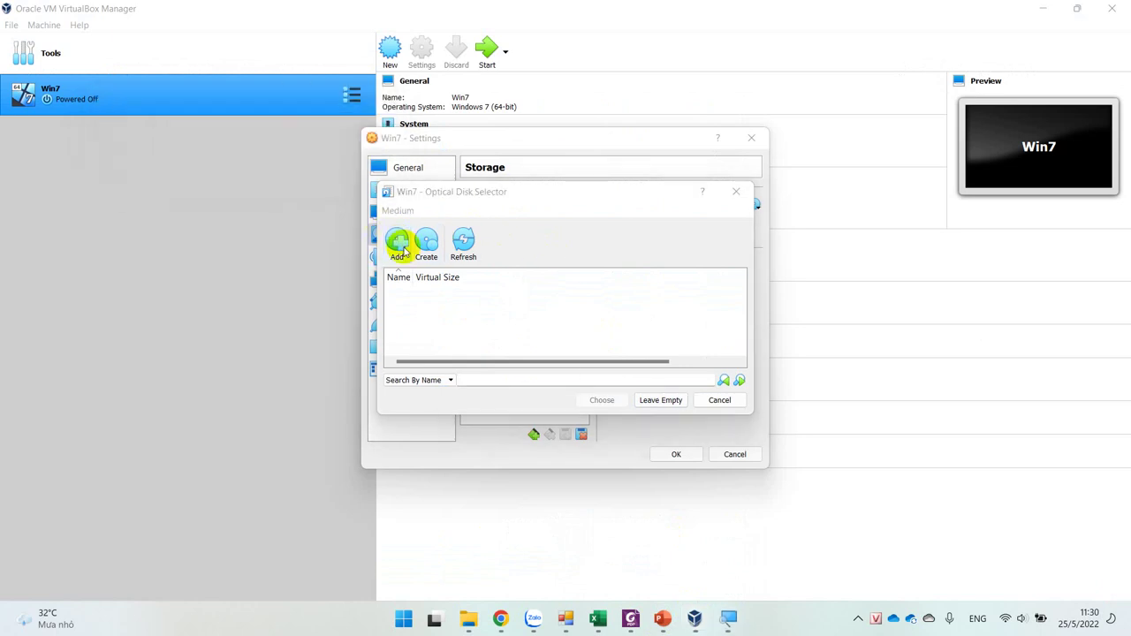
# Step: Start adding a virtual optical disk file and browse to the _3. Software folder in OneDrive - hotec.edu.vn
pyautogui.click(398, 244)
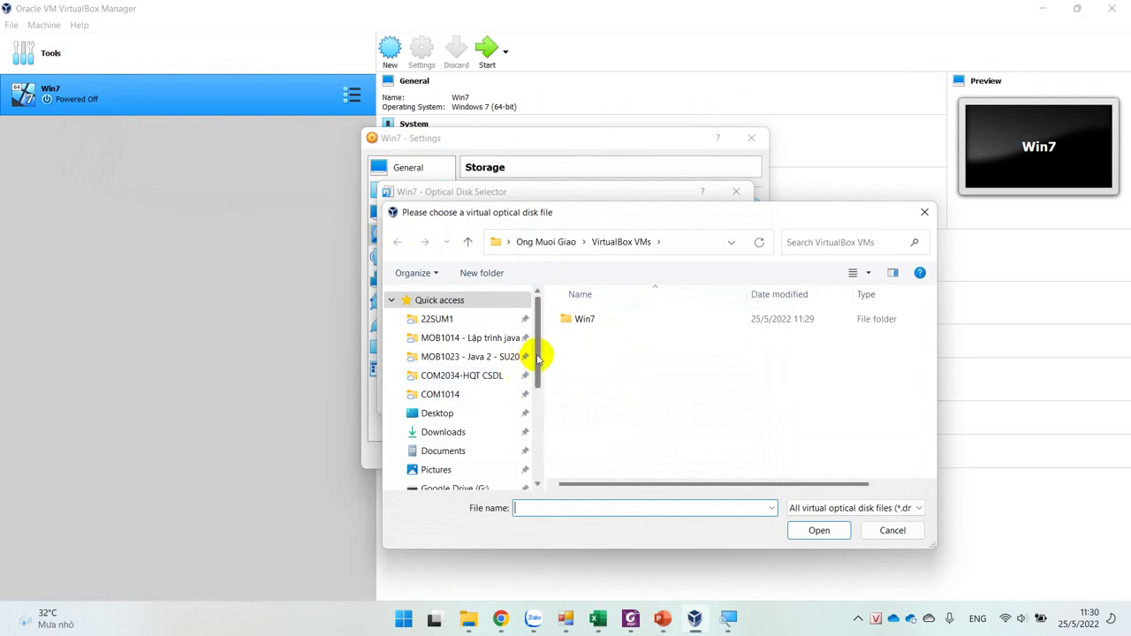
pyautogui.moveTo(538, 357); pyautogui.dragTo(533, 457)
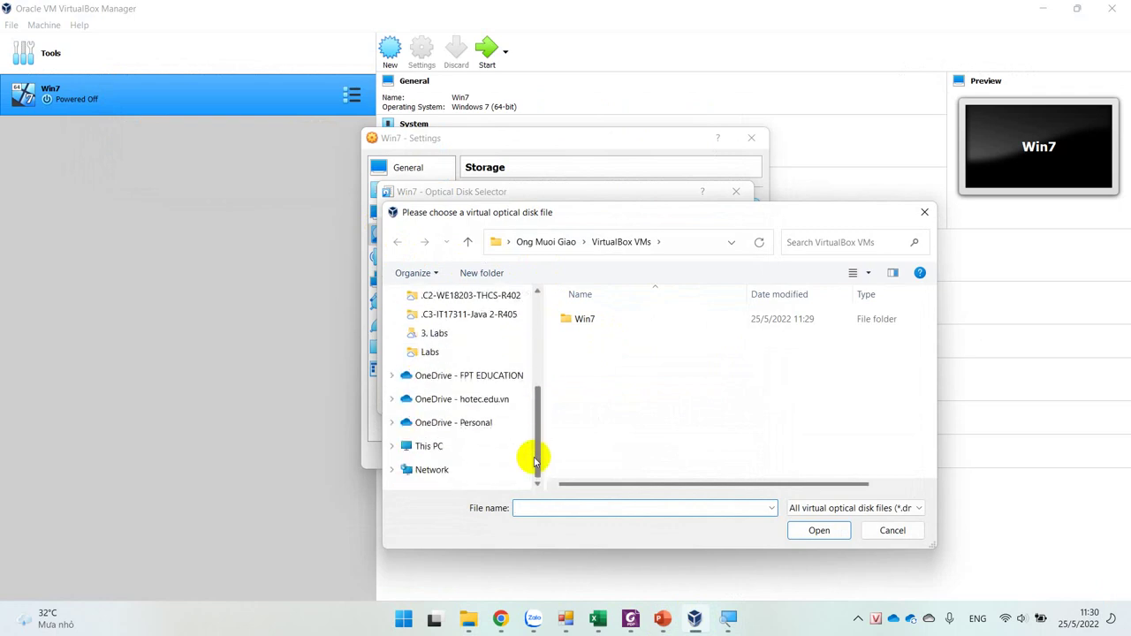
pyautogui.click(482, 403)
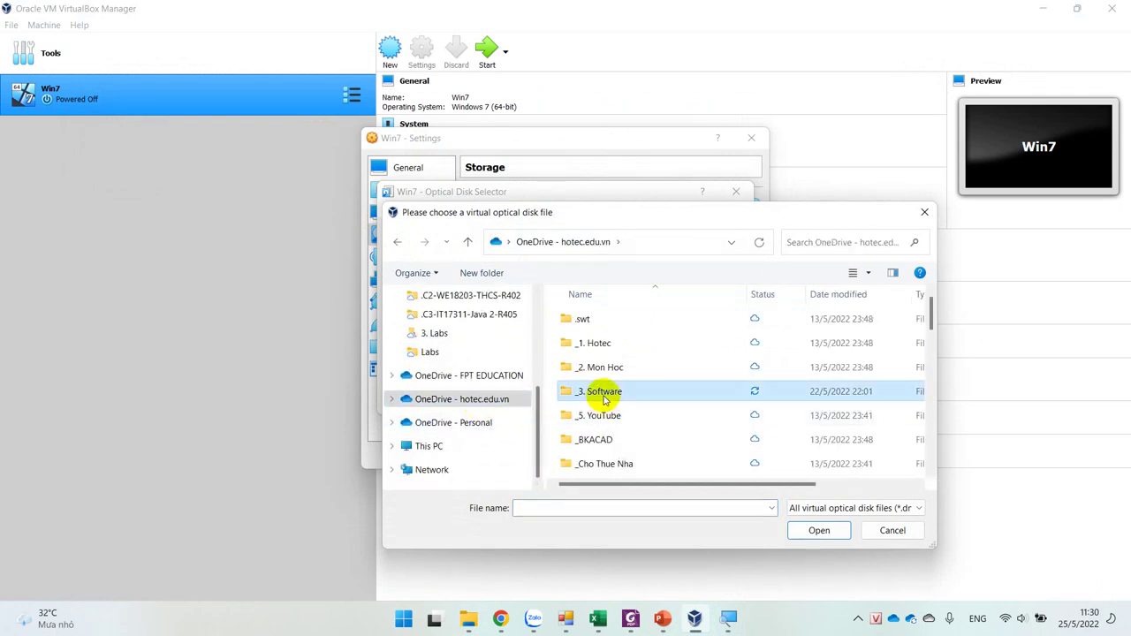
pyautogui.doubleClick(603, 394)
pyautogui.scroll(-10, 604, 398)
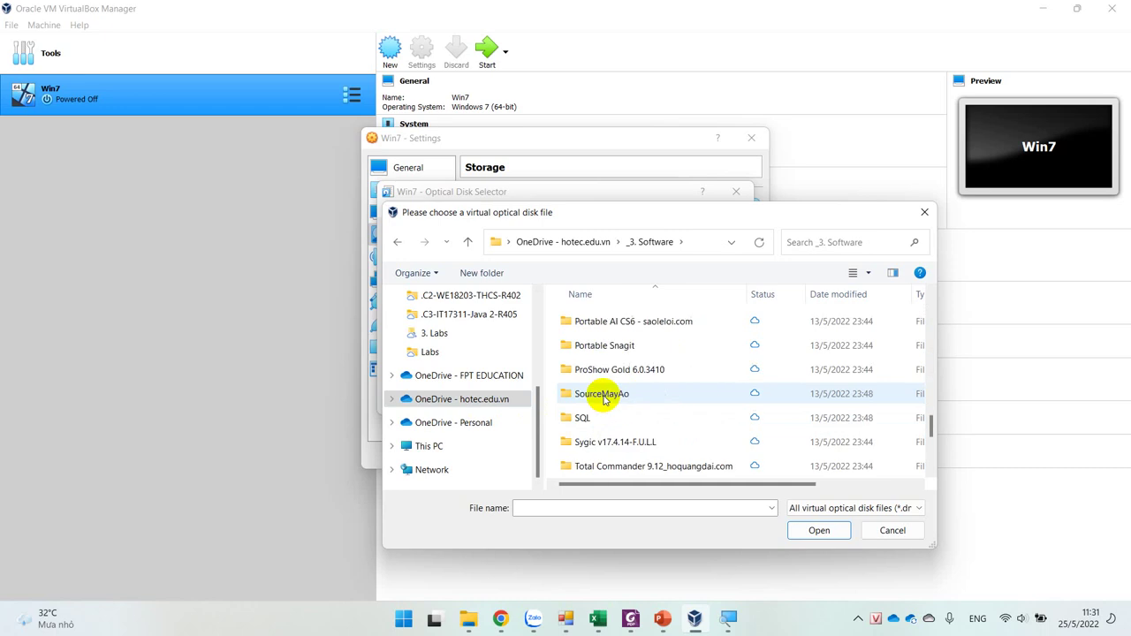
pyautogui.scroll(-3, 604, 397)
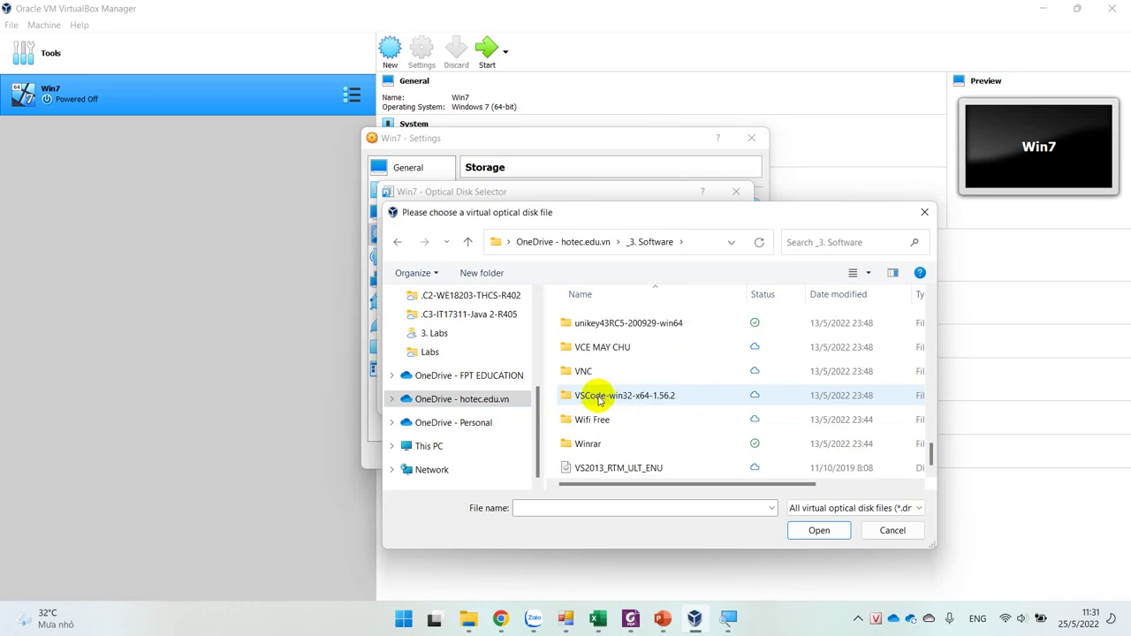
pyautogui.click(618, 470)
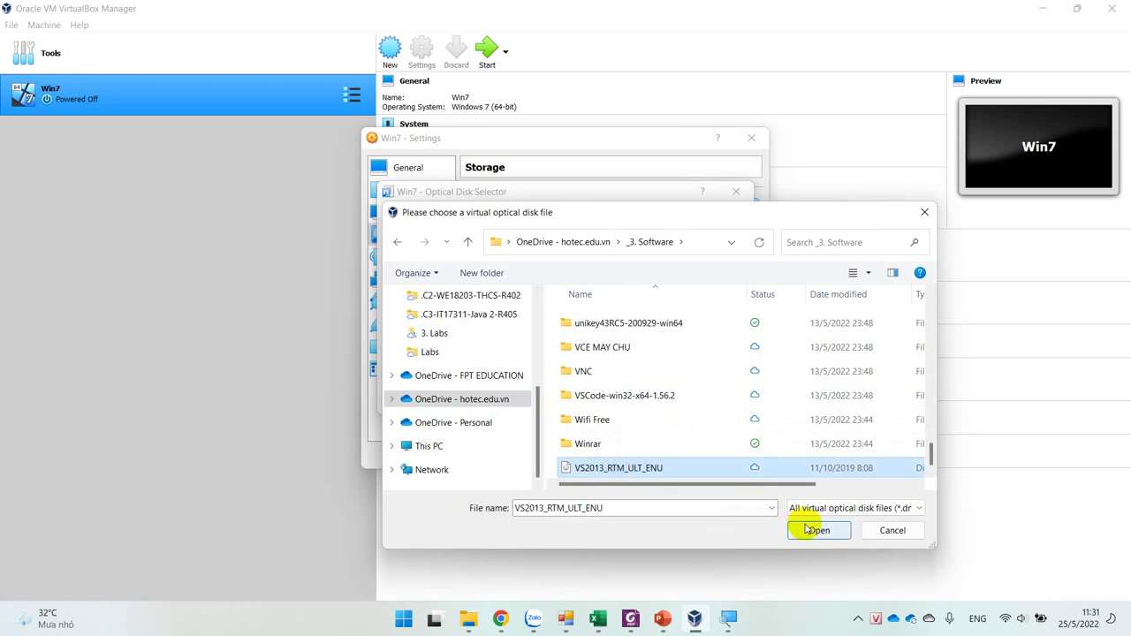
pyautogui.scroll(2, 651, 445)
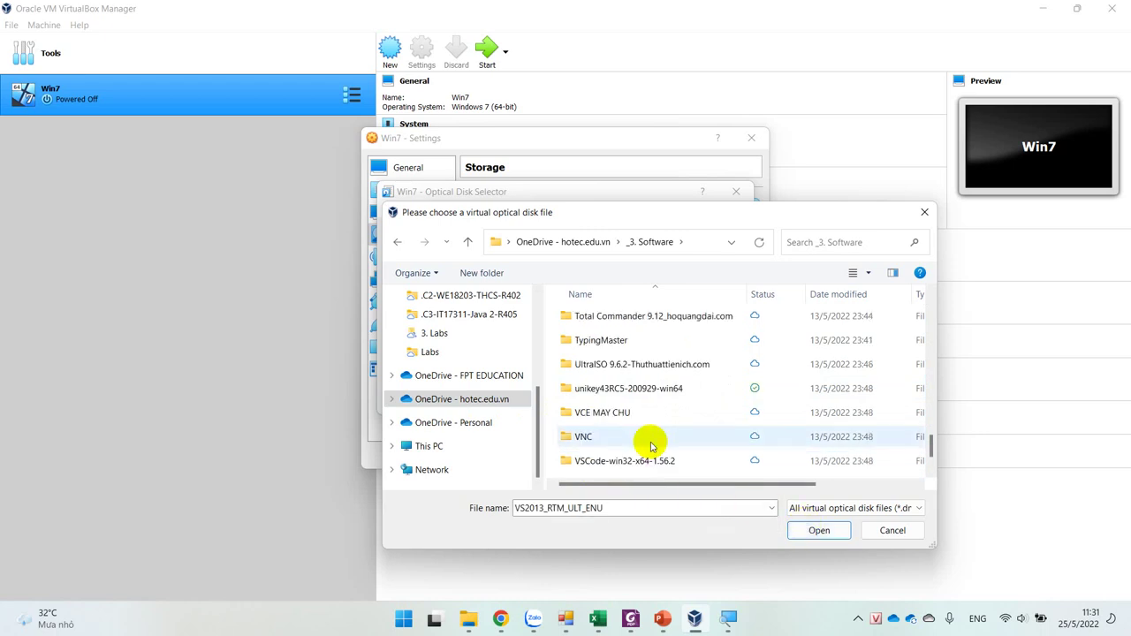
pyautogui.scroll(1, 651, 445)
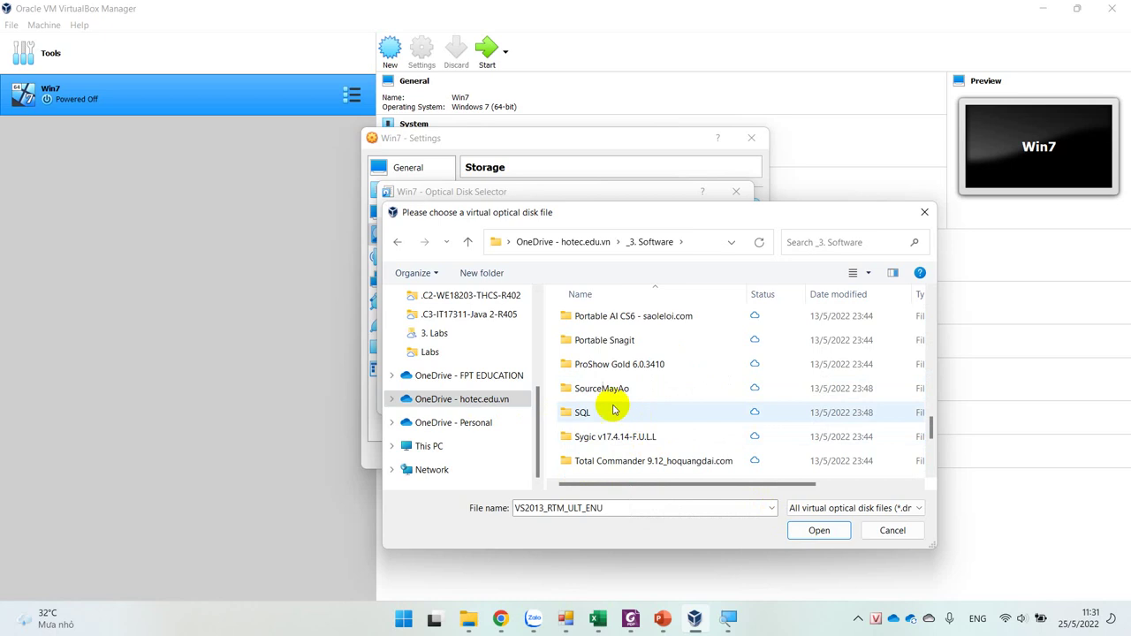
pyautogui.click(601, 395)
pyautogui.doubleClick(601, 395)
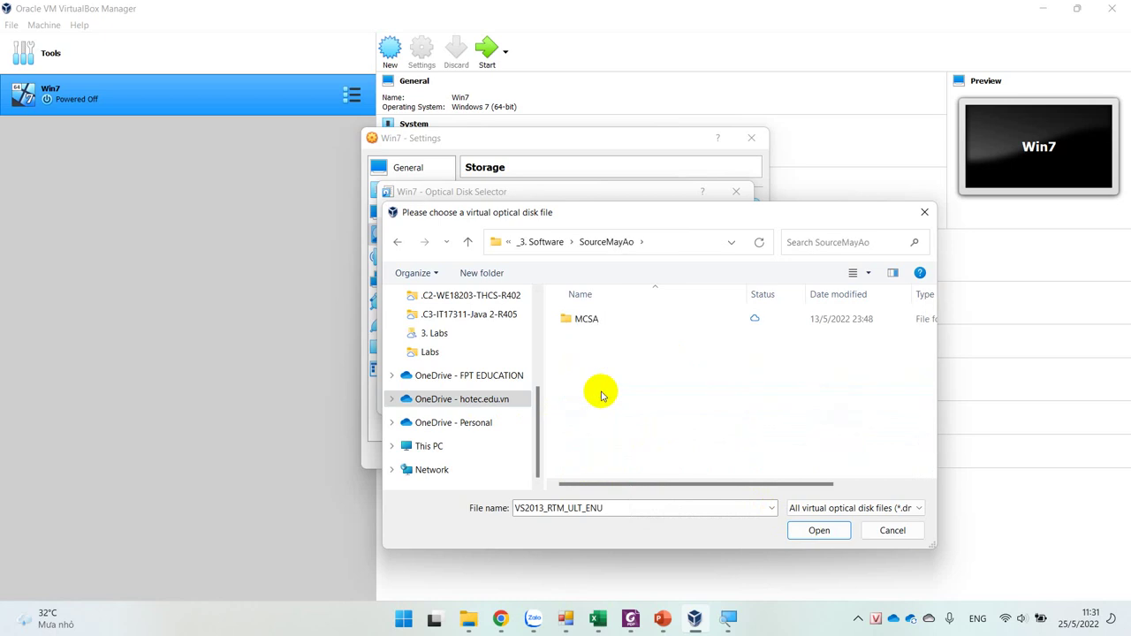
pyautogui.click(550, 243)
# Step: Try to add the Win 7-Super-Lite-x86-Install-2017 image from the May Ao folder, and cancel back to the storage settings
pyautogui.scroll(2, 702, 388)
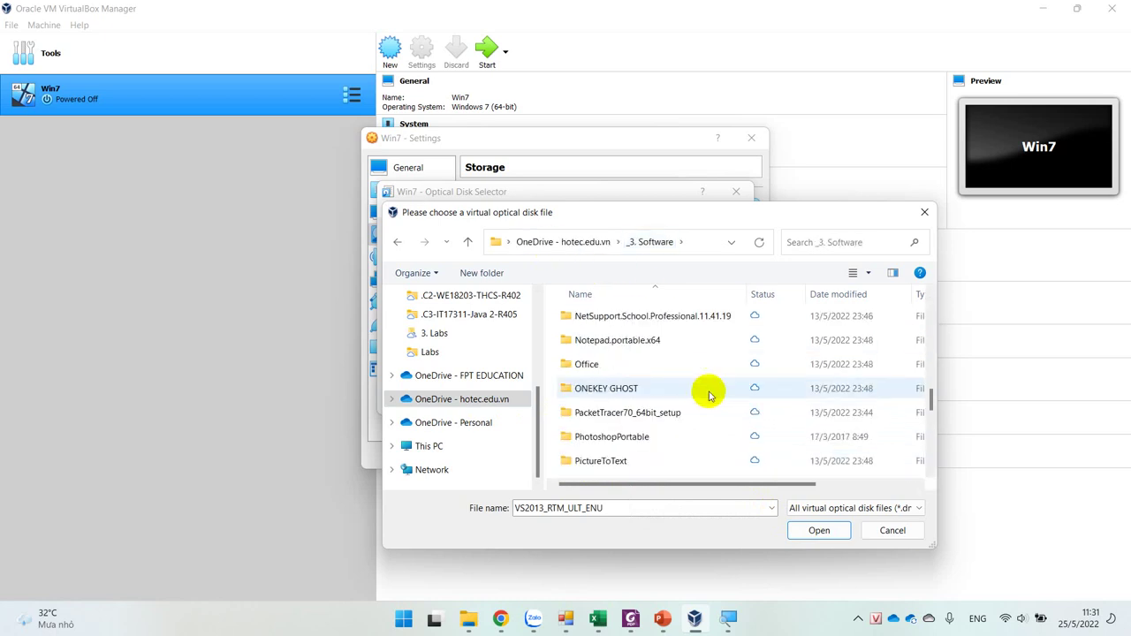
pyautogui.scroll(2, 709, 394)
pyautogui.click(623, 326)
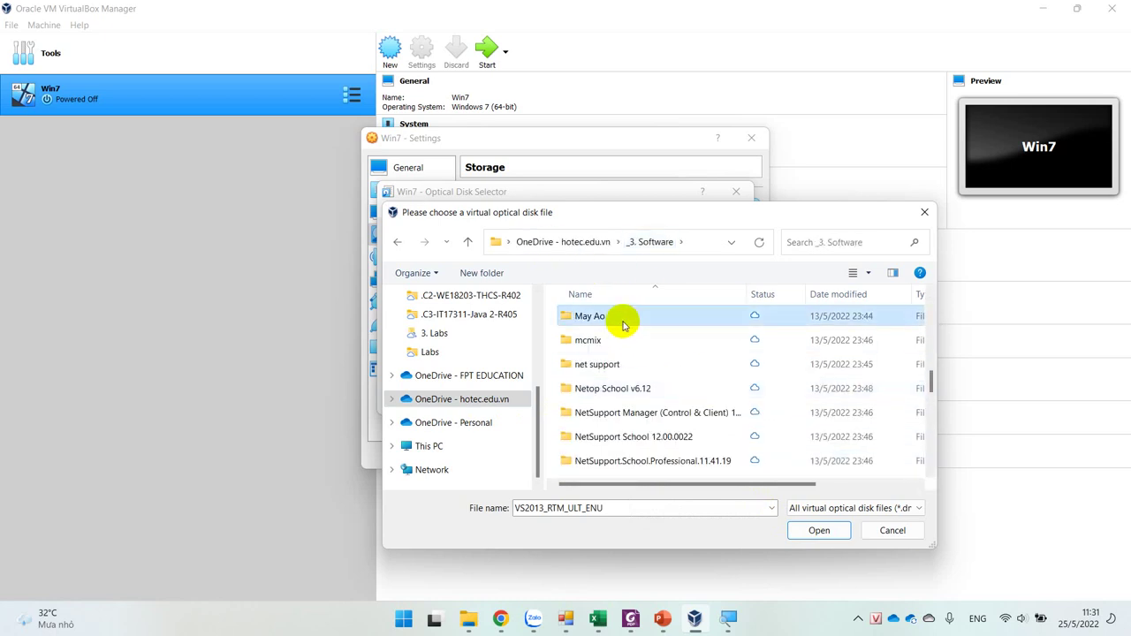
pyautogui.doubleClick(623, 326)
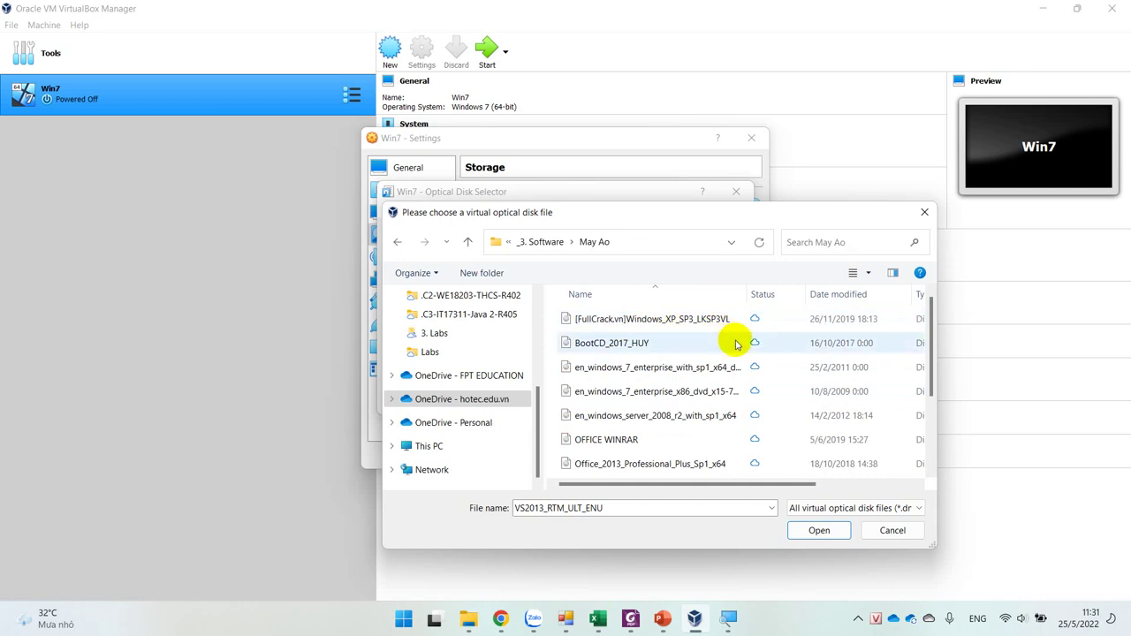
pyautogui.scroll(-2, 738, 371)
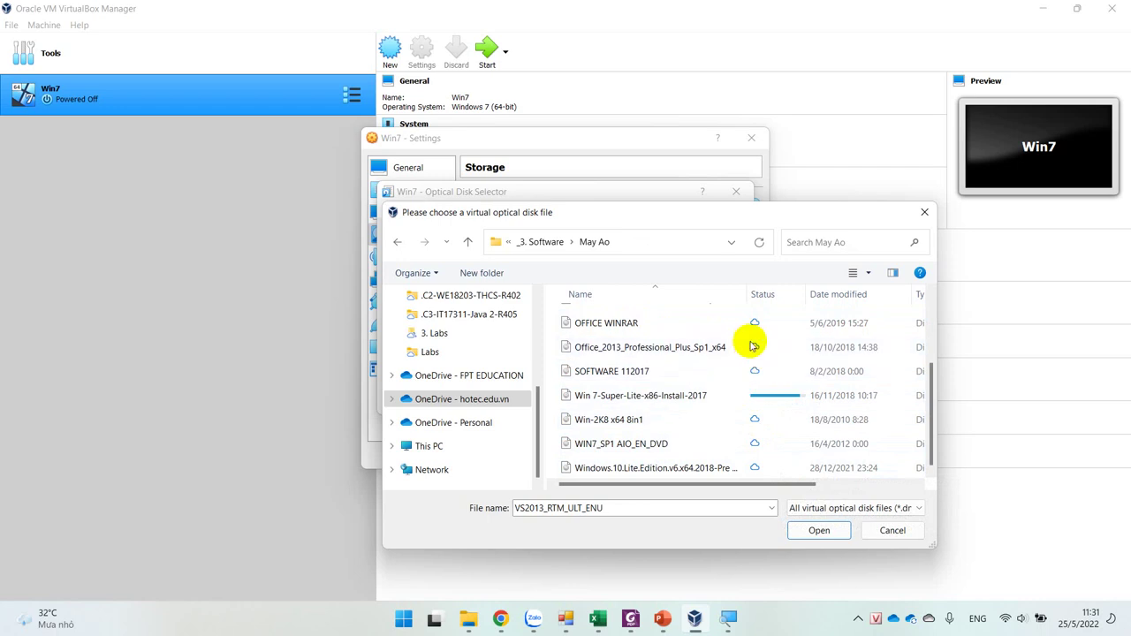
pyautogui.click(782, 395)
pyautogui.click(820, 531)
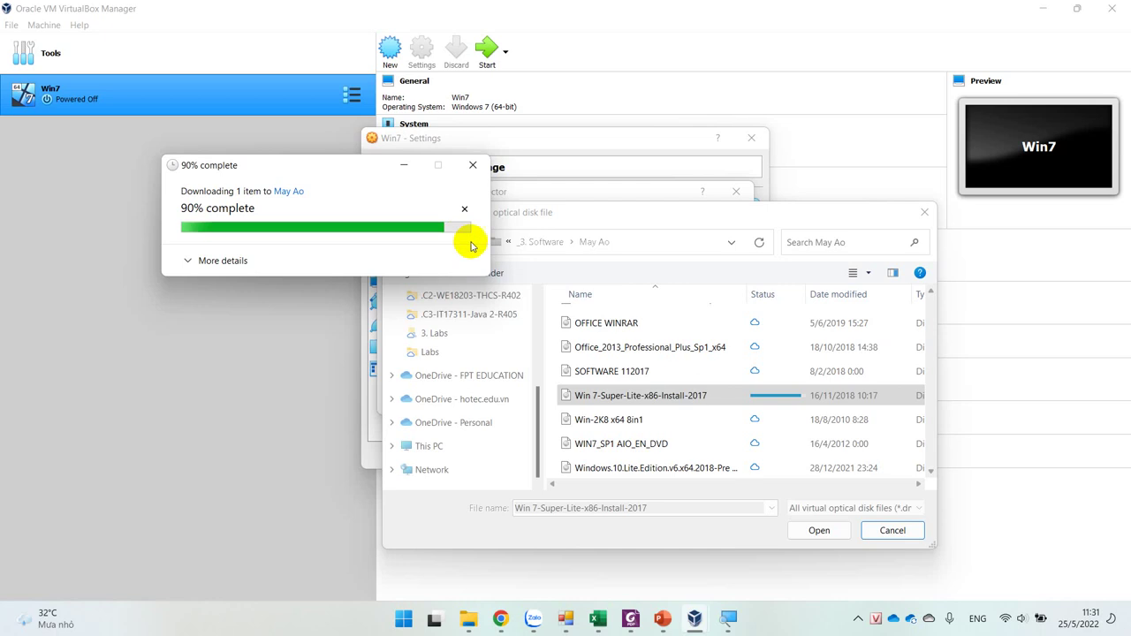
pyautogui.click(891, 531)
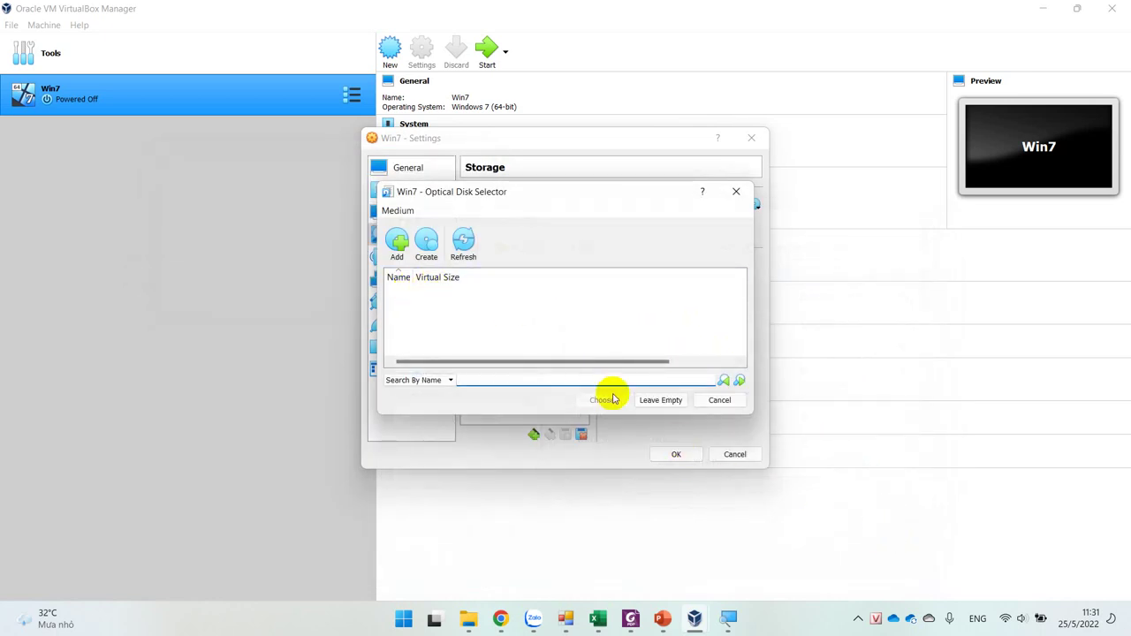
pyautogui.click(723, 400)
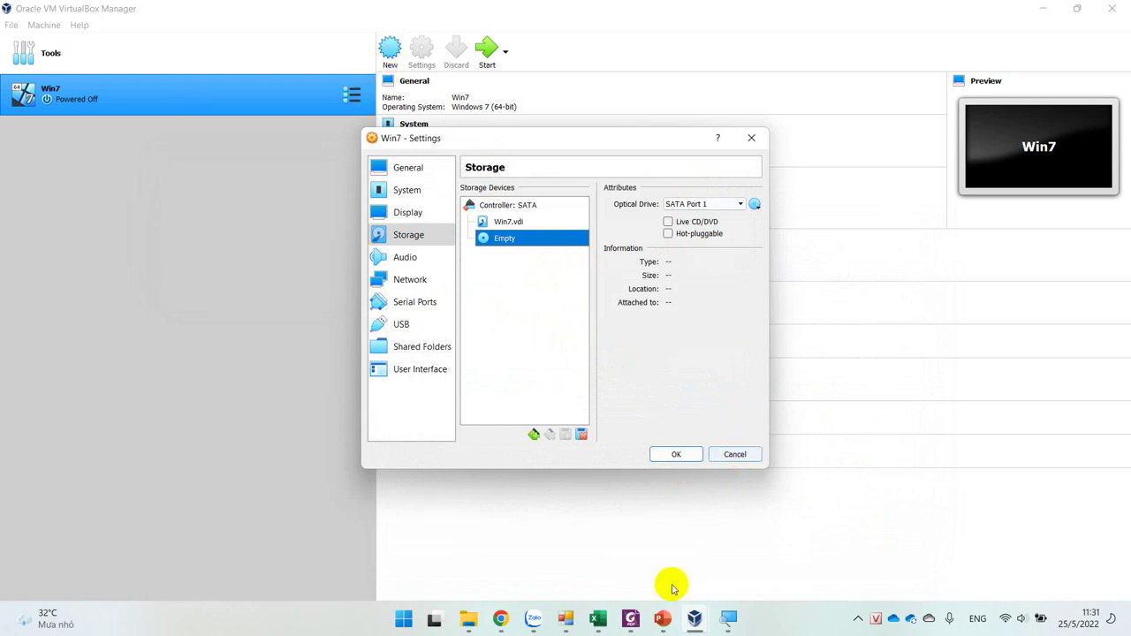
# Step: Switch to File Explorer and check whether the Win 7-Super-Lite-x86-Install-2017 image in the May Ao folder has finished downloading
pyautogui.click(468, 619)
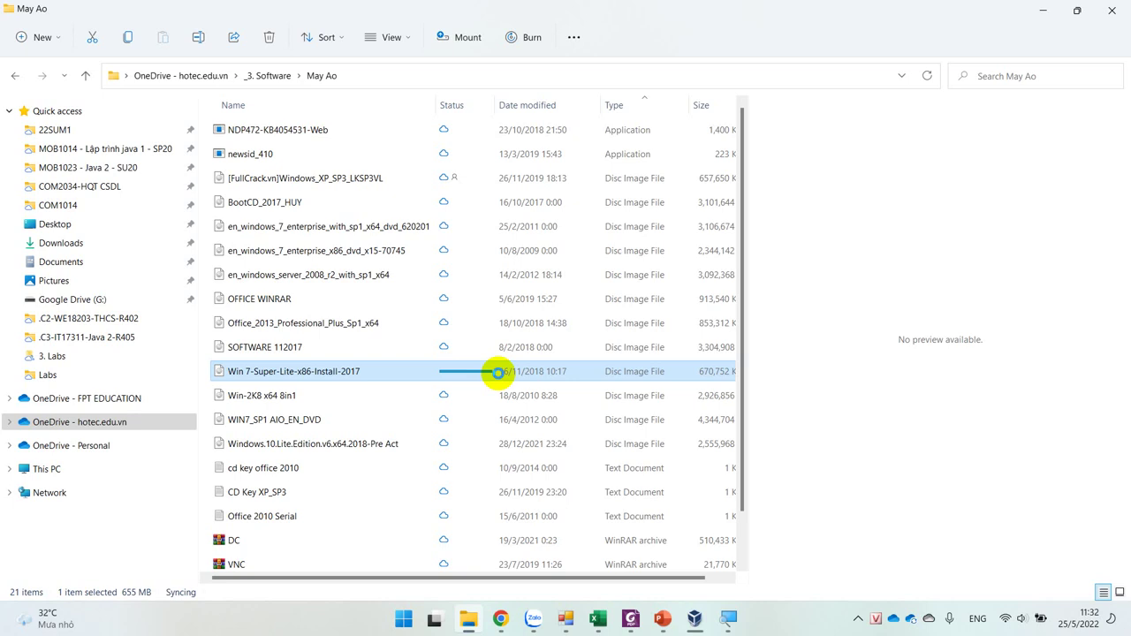
pyautogui.click(358, 367)
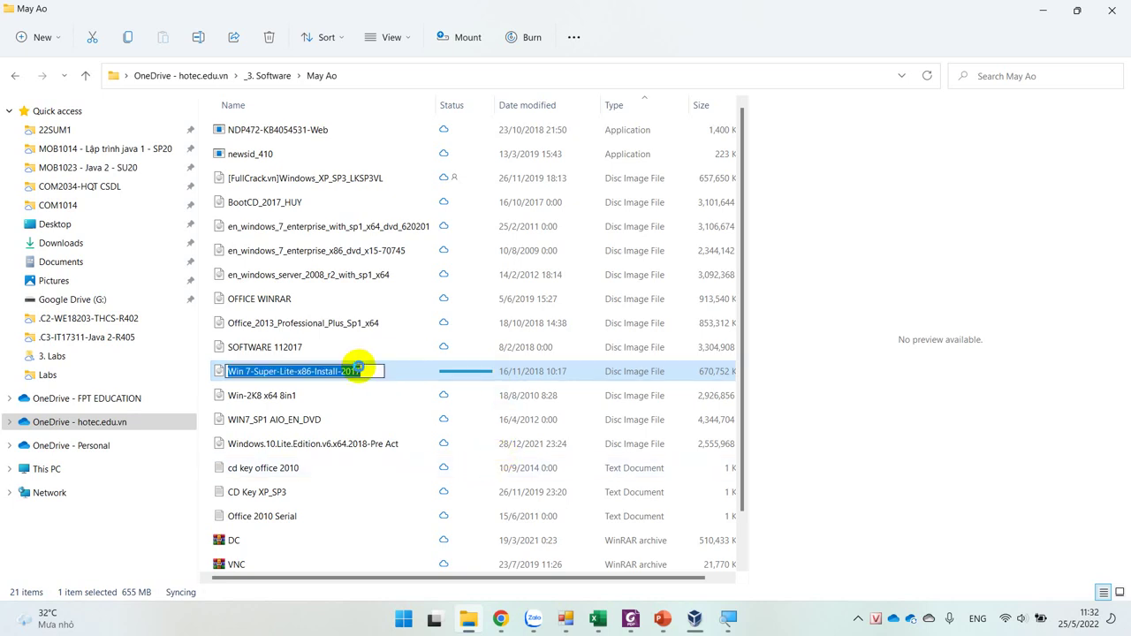
pyautogui.click(422, 378)
pyautogui.press('F2')
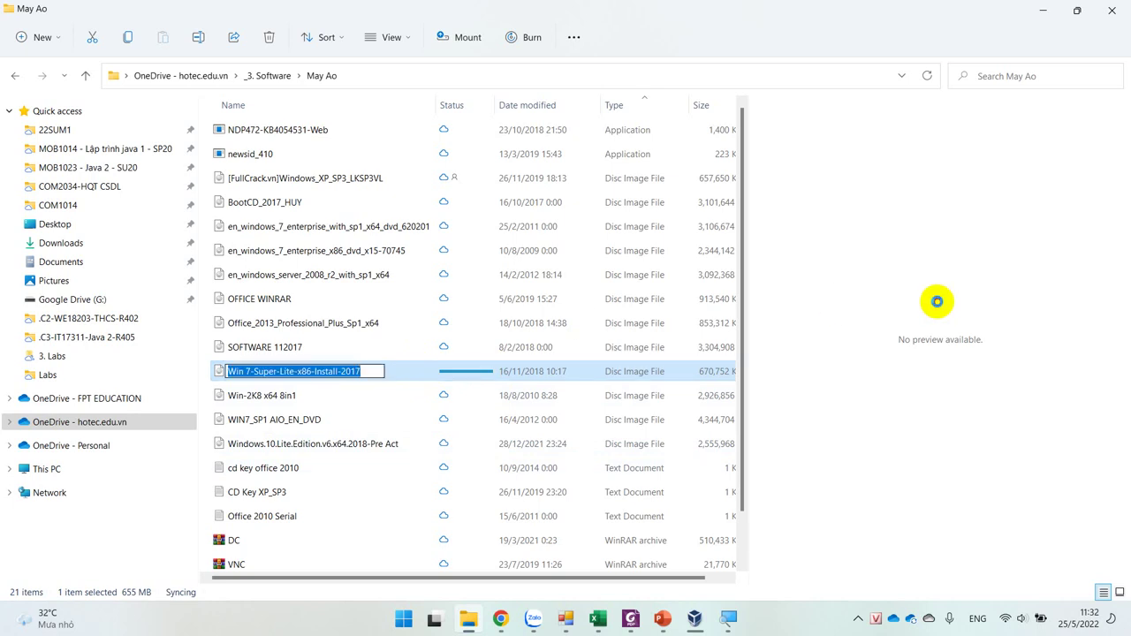
pyautogui.click(937, 301)
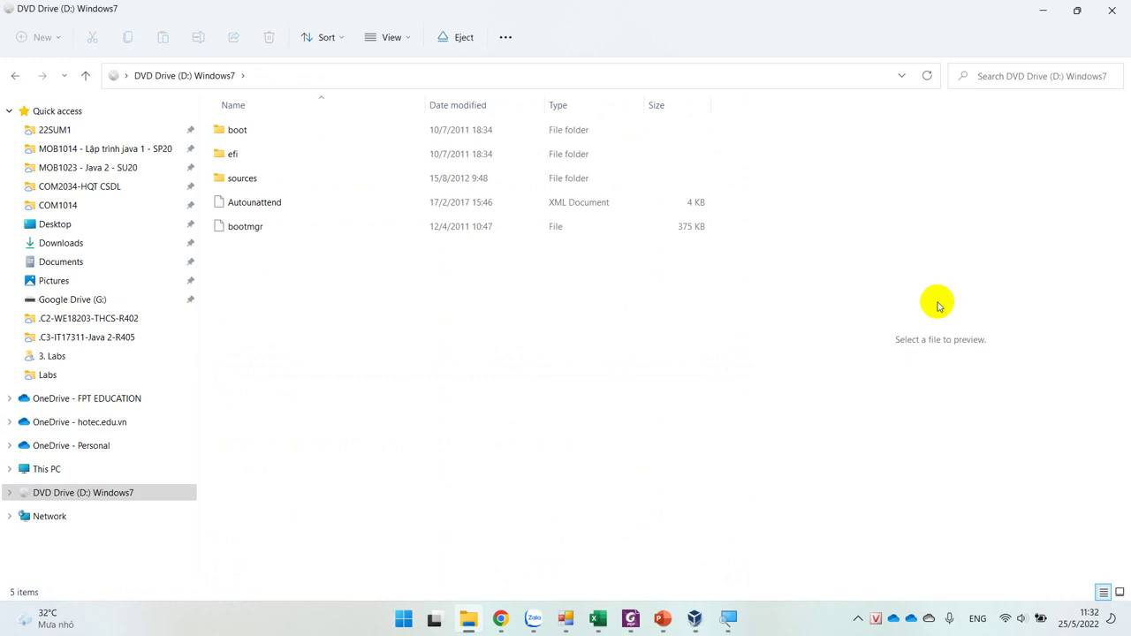
# Step: Return to VirtualBox, reopen the optical disk selector for the empty drive, and start adding a disk image
pyautogui.click(696, 622)
pyautogui.click(755, 205)
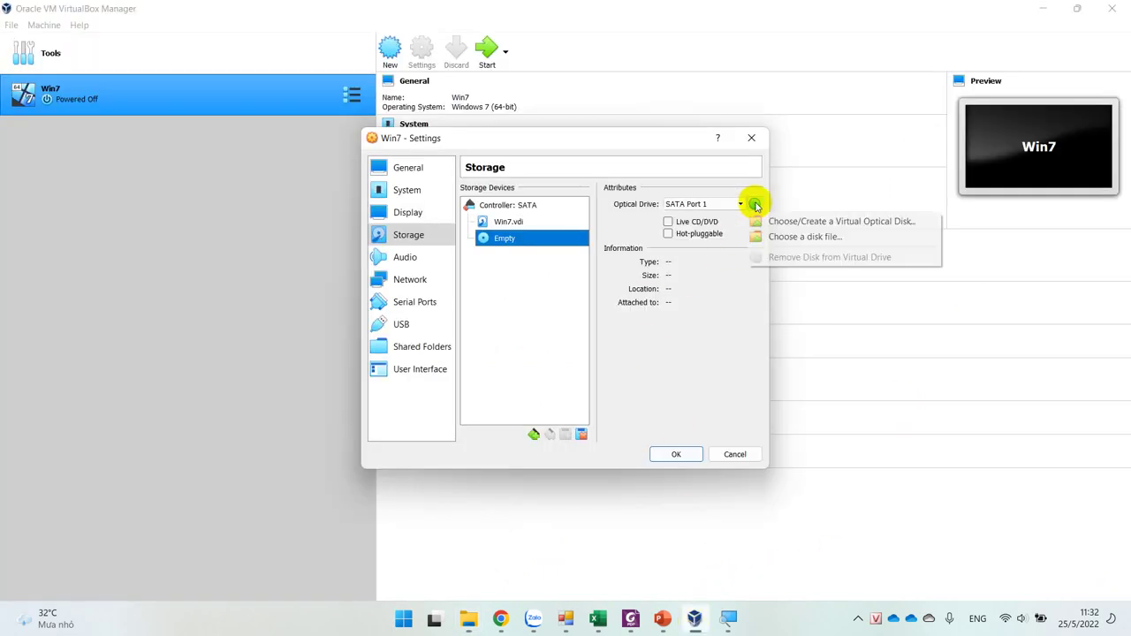
pyautogui.click(770, 221)
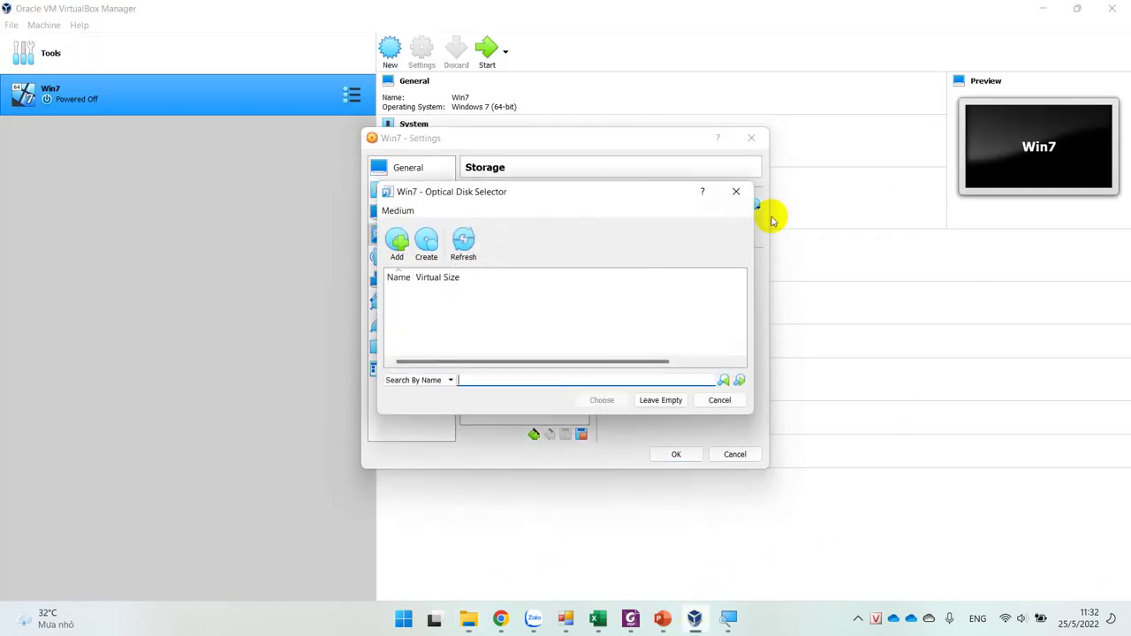
pyautogui.click(397, 244)
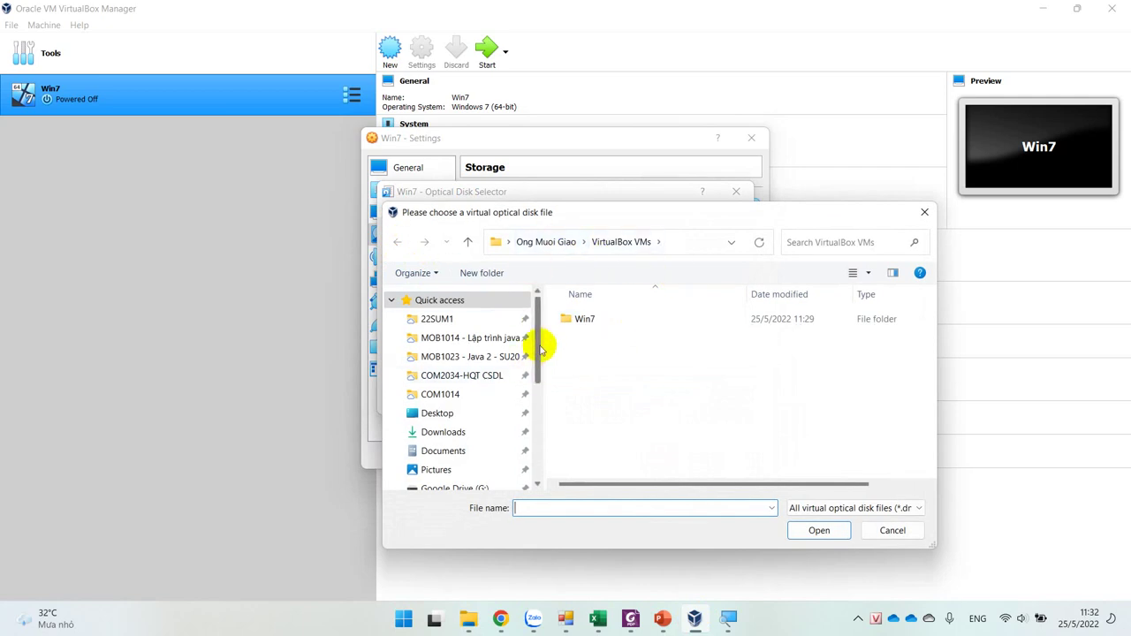
# Step: Browse to the _3. Software folder in OneDrive - hotec.edu.vn
pyautogui.scroll(-5, 468, 451)
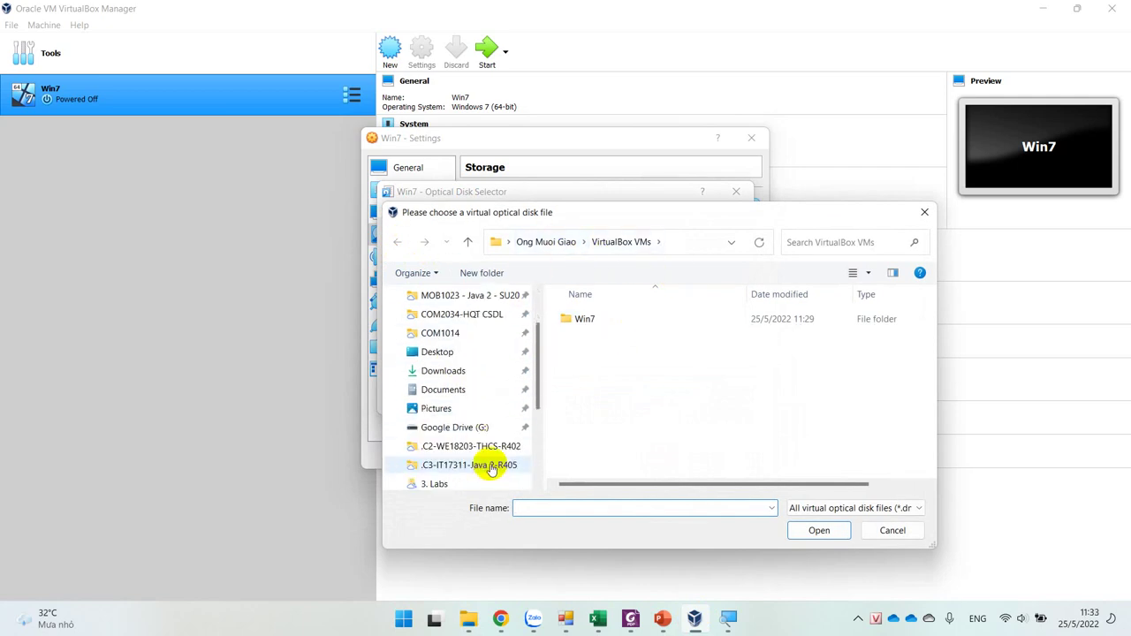
pyautogui.scroll(-2, 470, 442)
pyautogui.click(469, 419)
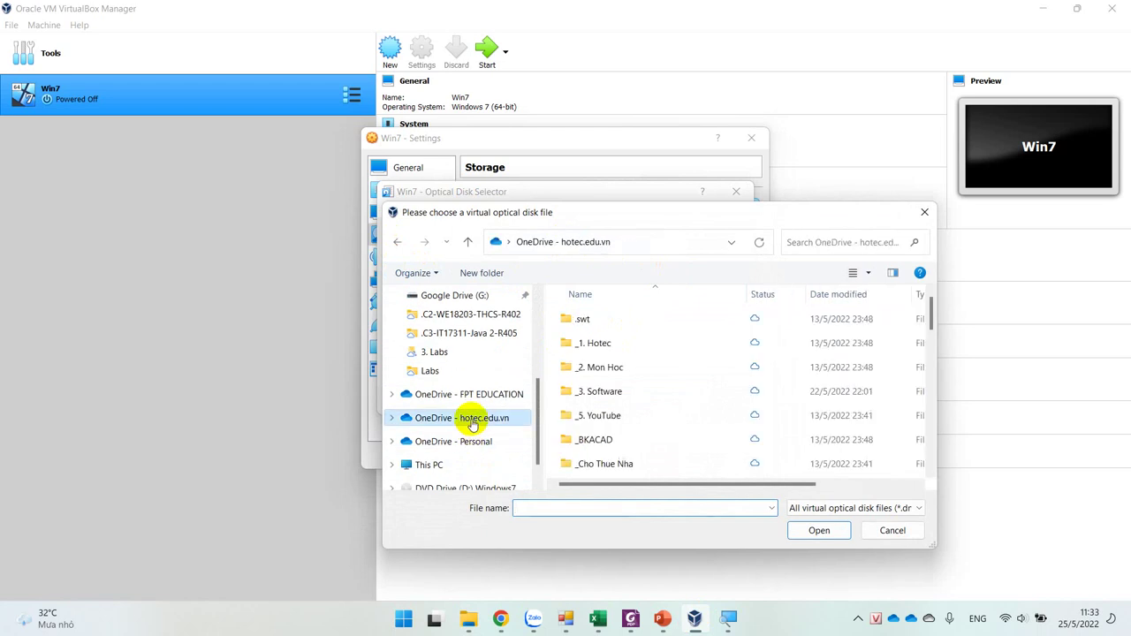
pyautogui.scroll(-7, 610, 424)
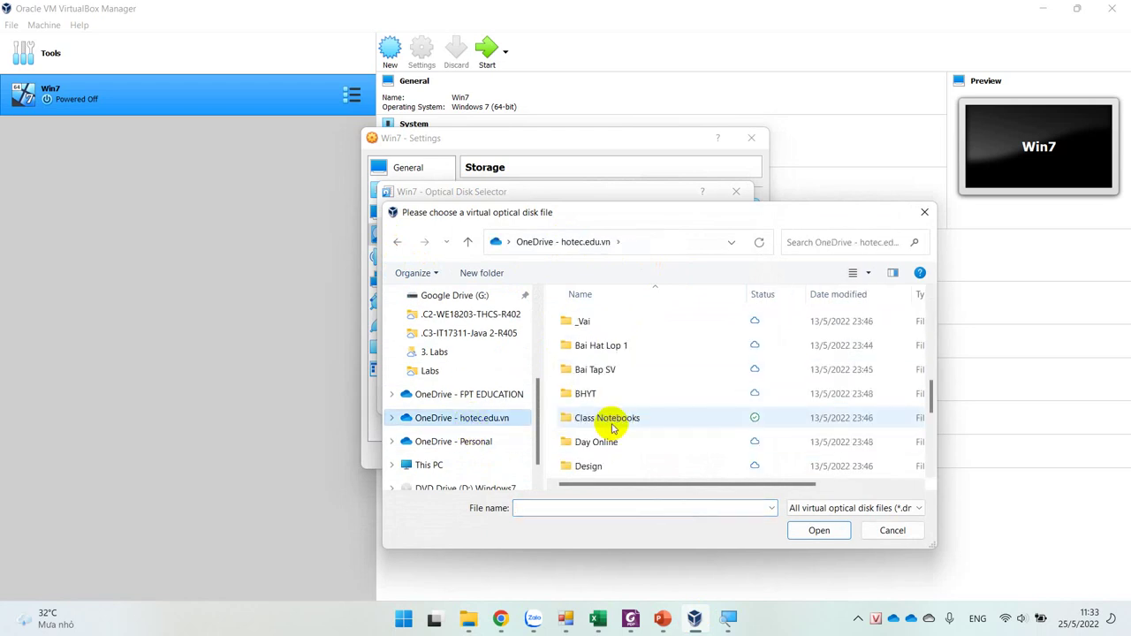
pyautogui.scroll(6, 610, 428)
pyautogui.scroll(2, 614, 430)
pyautogui.scroll(-1, 612, 429)
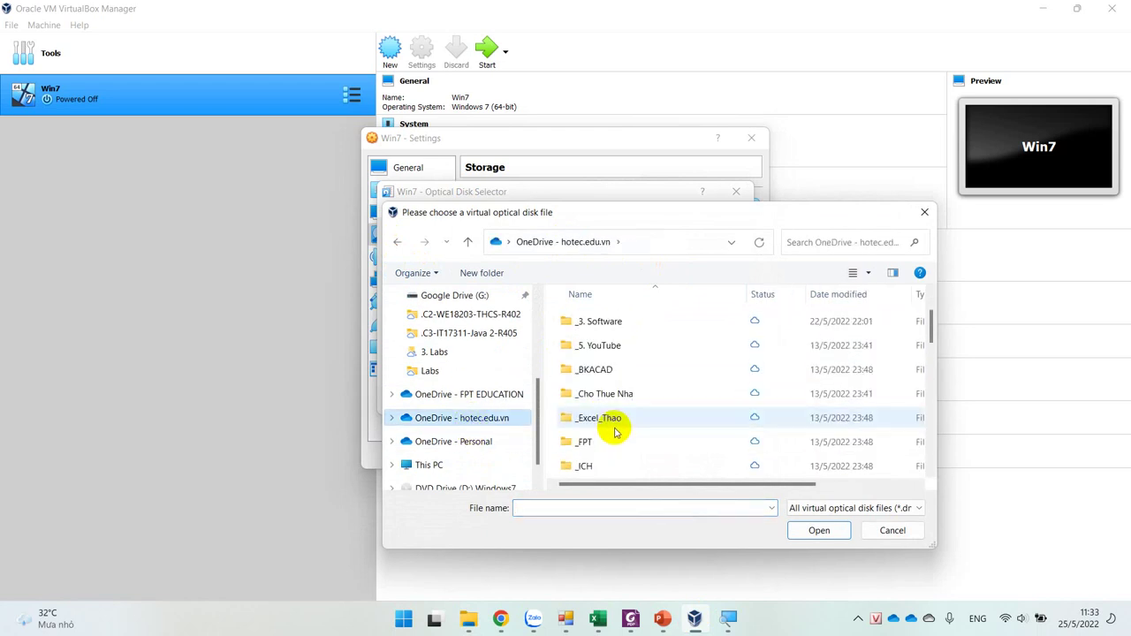
pyautogui.doubleClick(613, 320)
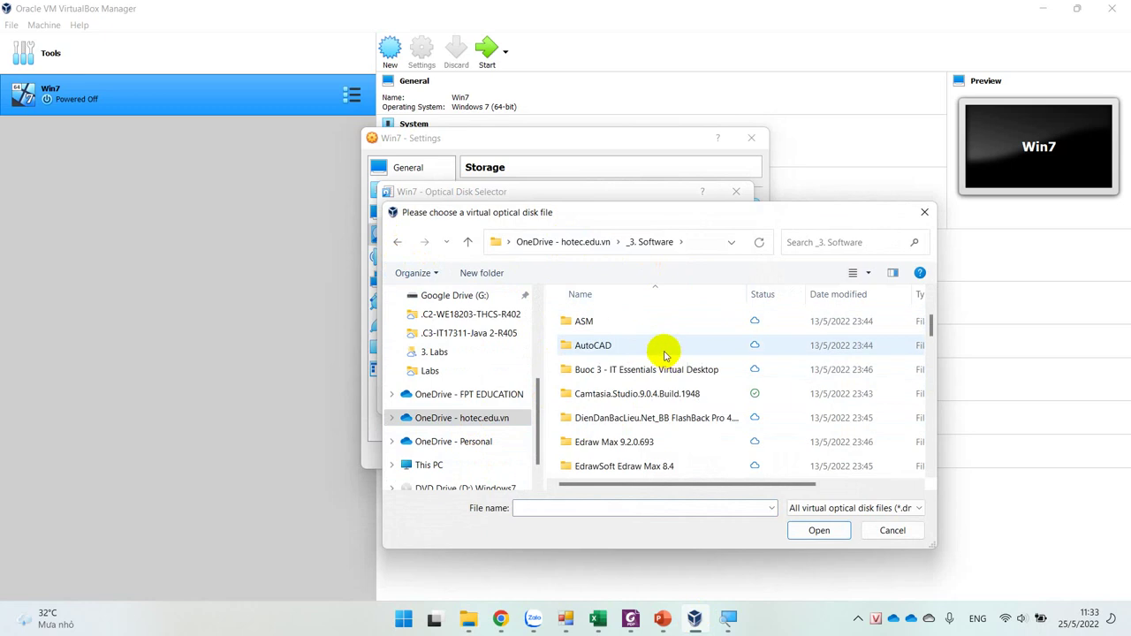
# Step: Add the Win 7-Super-Lite-x86-Install-2017 image from the May Ao folder and choose it for the optical drive
pyautogui.scroll(1, 668, 353)
pyautogui.scroll(-4, 663, 352)
pyautogui.scroll(-2, 661, 352)
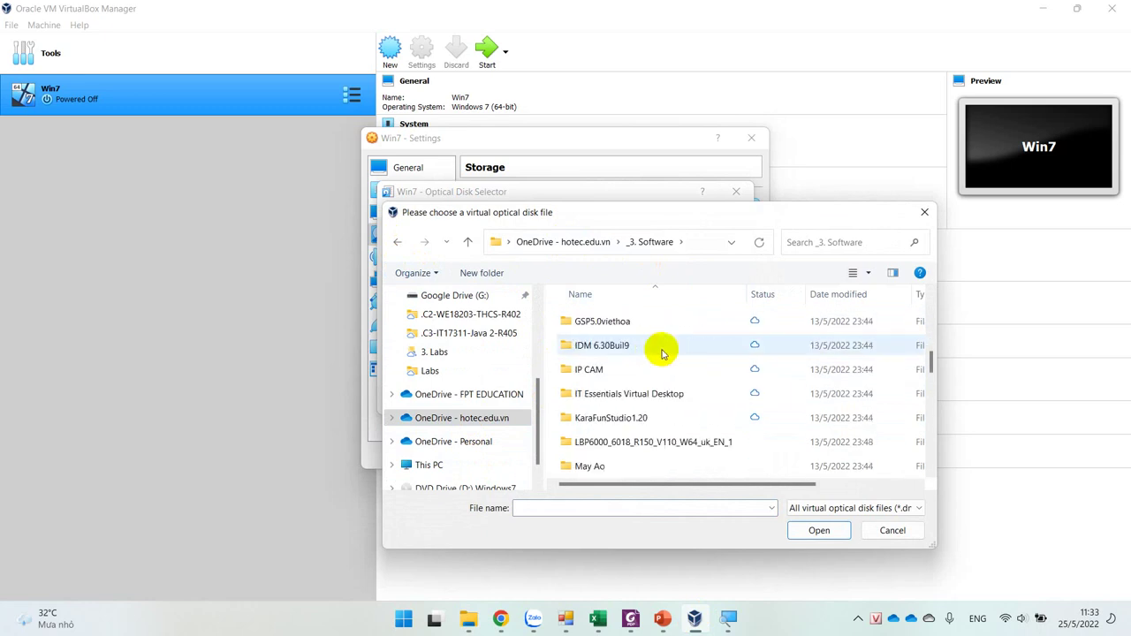
pyautogui.click(591, 394)
pyautogui.doubleClick(591, 394)
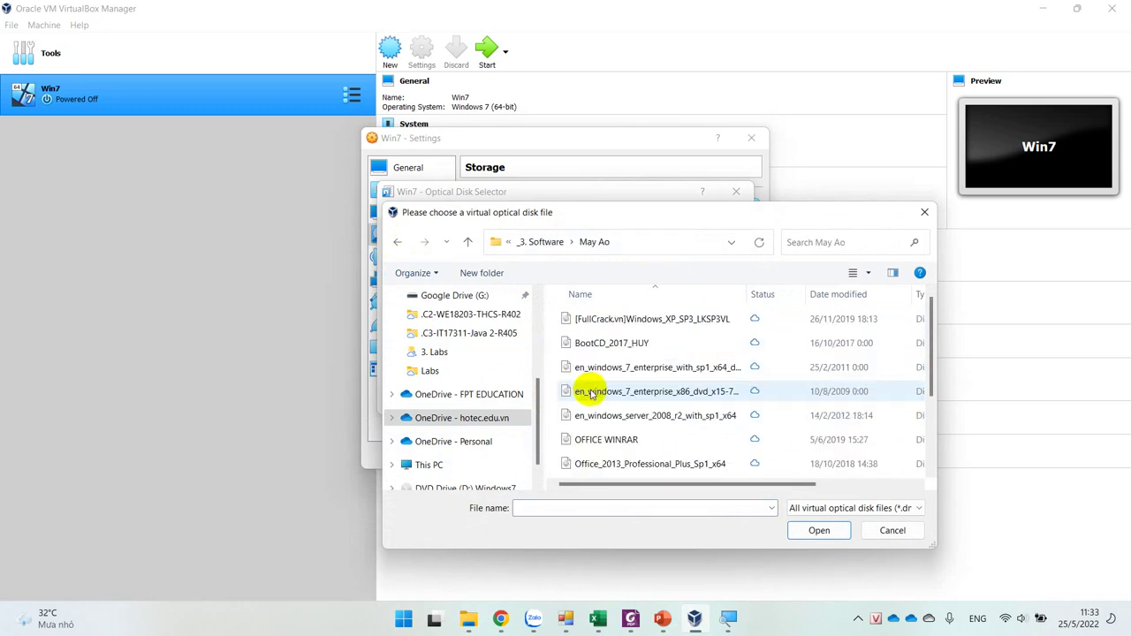
pyautogui.scroll(-2, 705, 412)
pyautogui.click(705, 403)
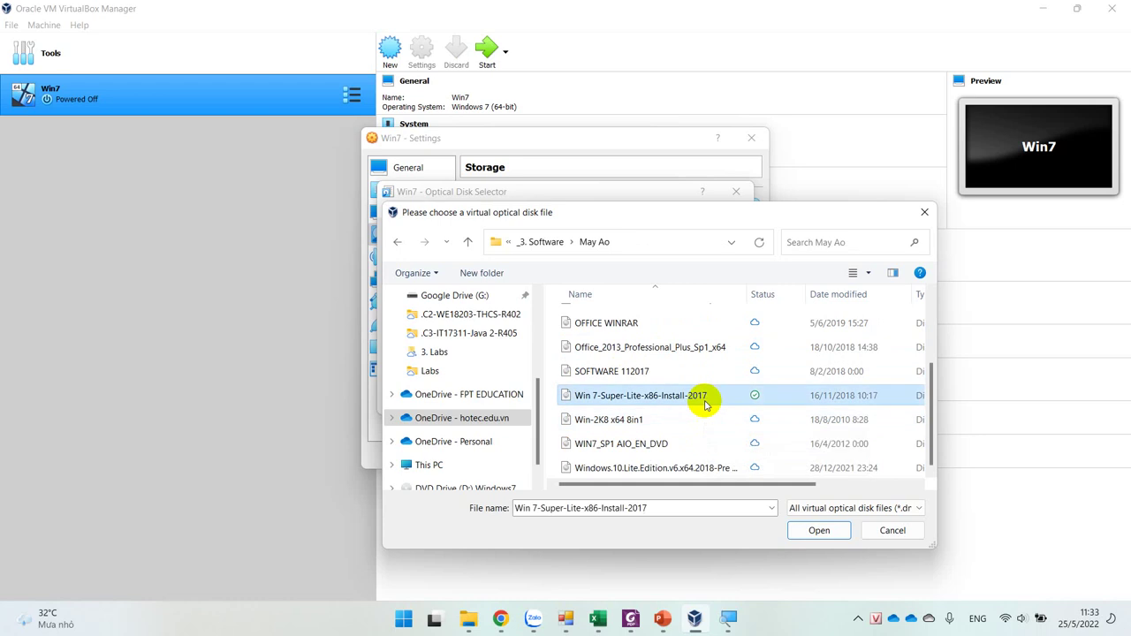
pyautogui.click(821, 531)
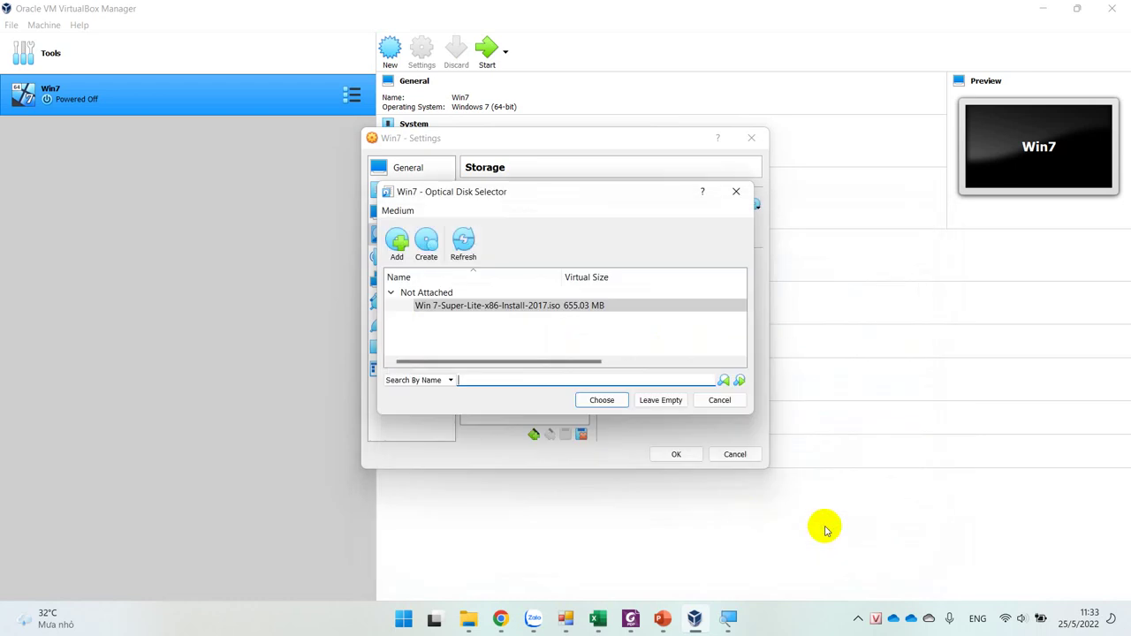
pyautogui.click(600, 401)
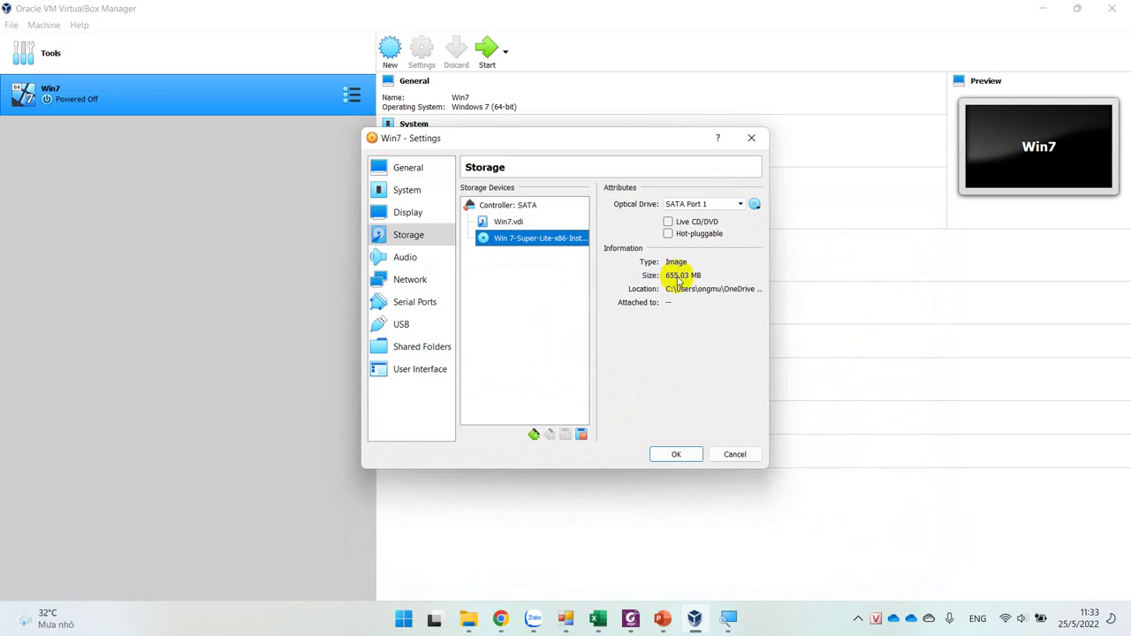
# Step: Reselect Win 7-Super-Lite-x86-Install-2017.iso as the optical drive's disc on SATA Port 1 and save the settings
pyautogui.click(732, 205)
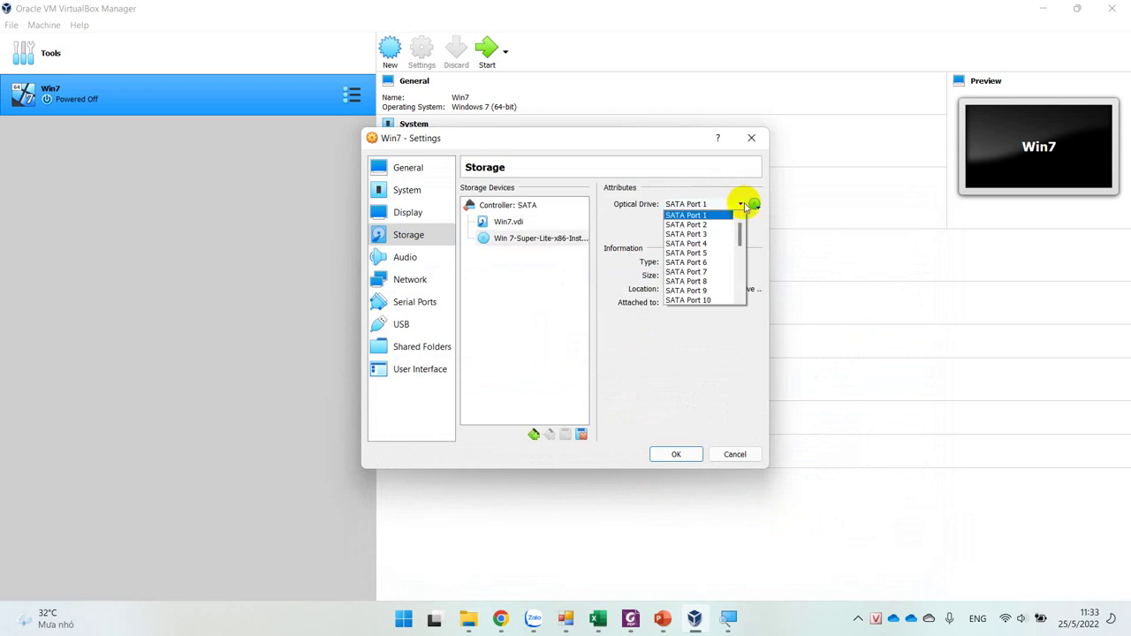
pyautogui.click(745, 205)
pyautogui.click(752, 205)
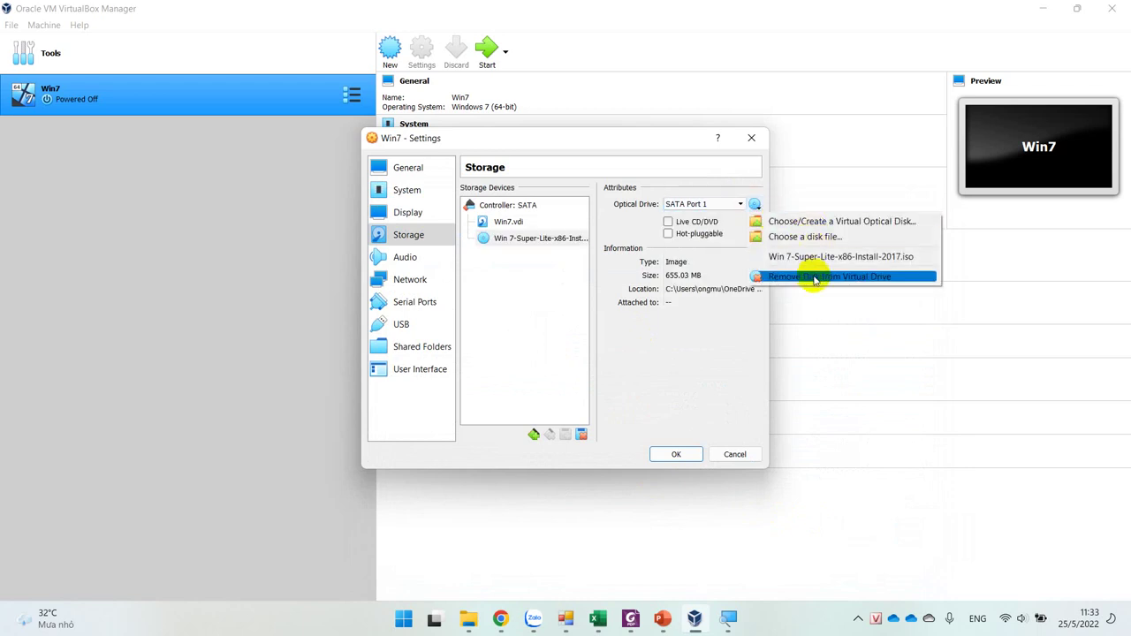
pyautogui.click(814, 258)
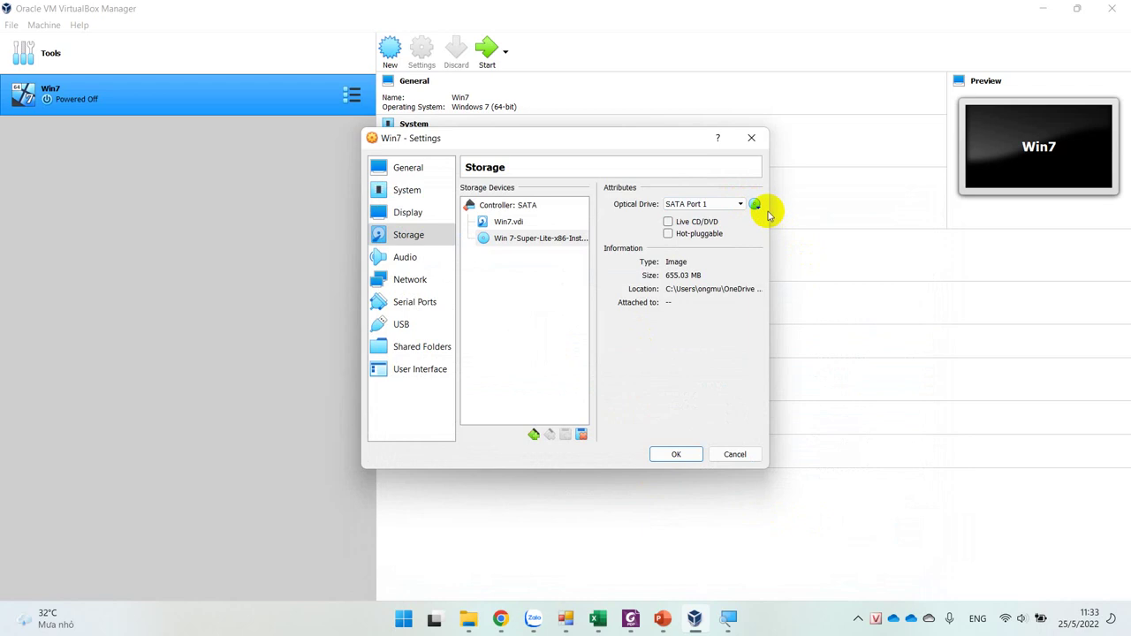
pyautogui.click(676, 454)
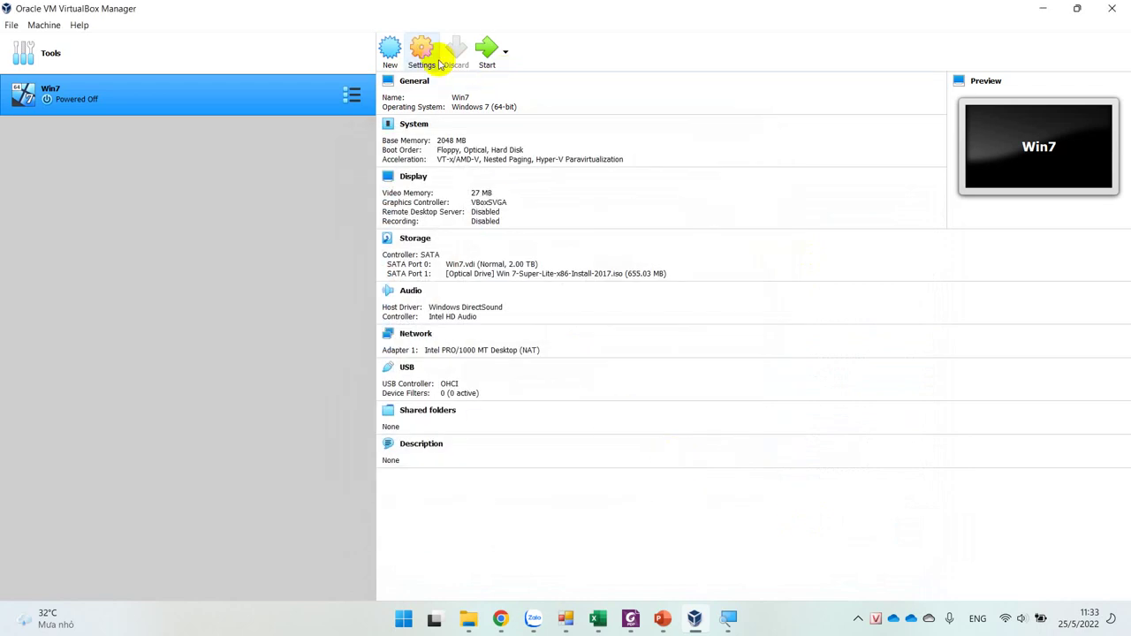
# Step: Reopen Win7's storage settings, check the disc image attached to the optical drive, and close the settings
pyautogui.click(434, 93)
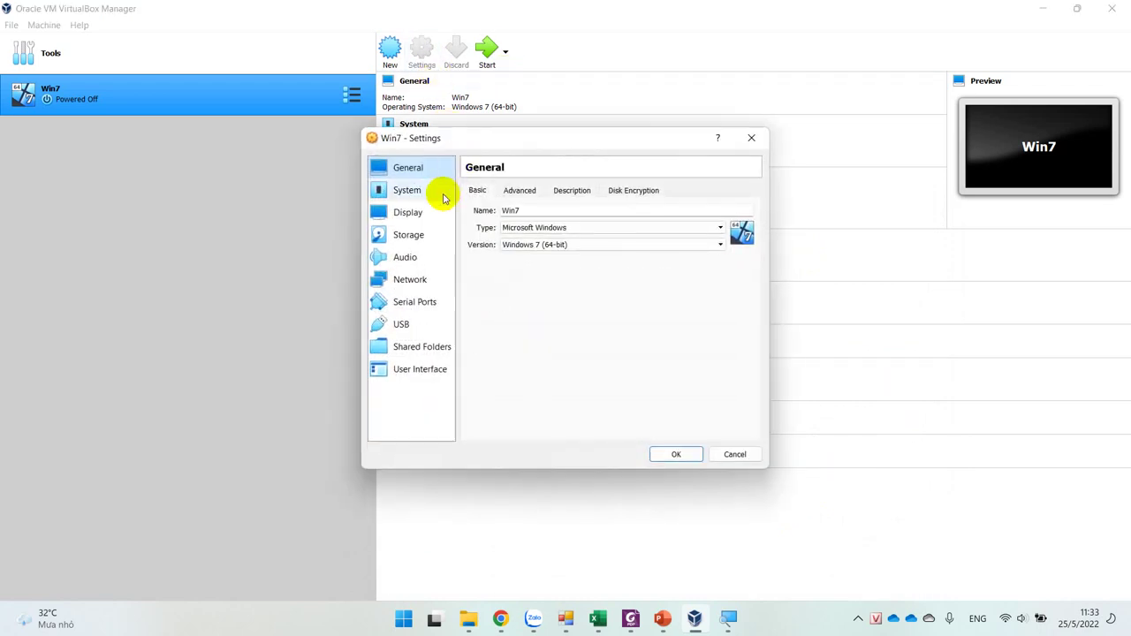
pyautogui.click(412, 237)
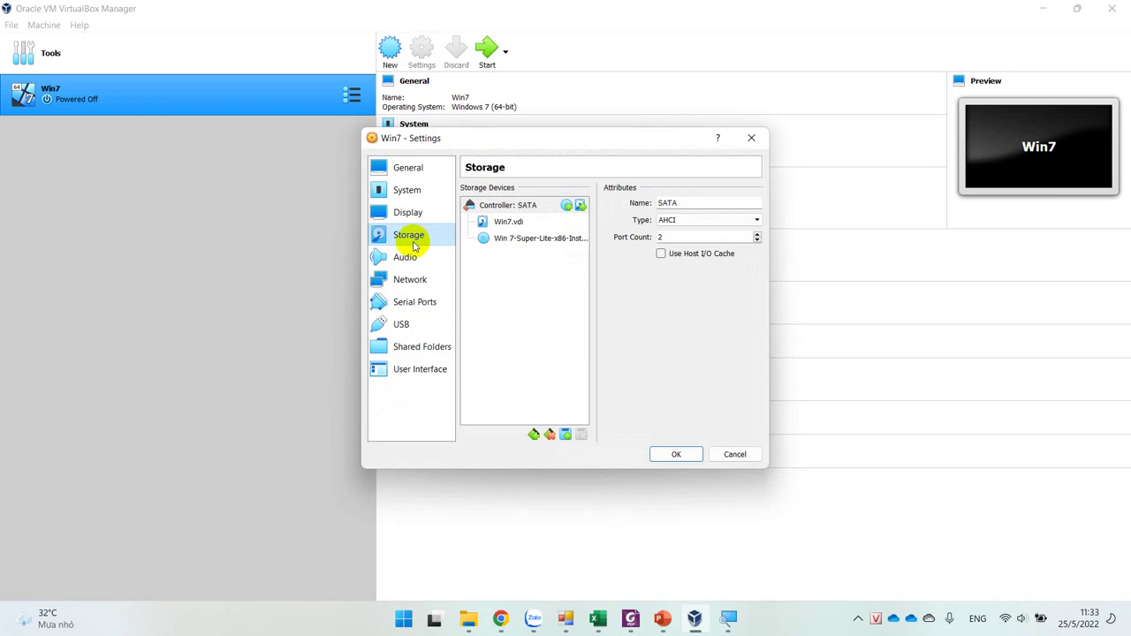
pyautogui.click(526, 242)
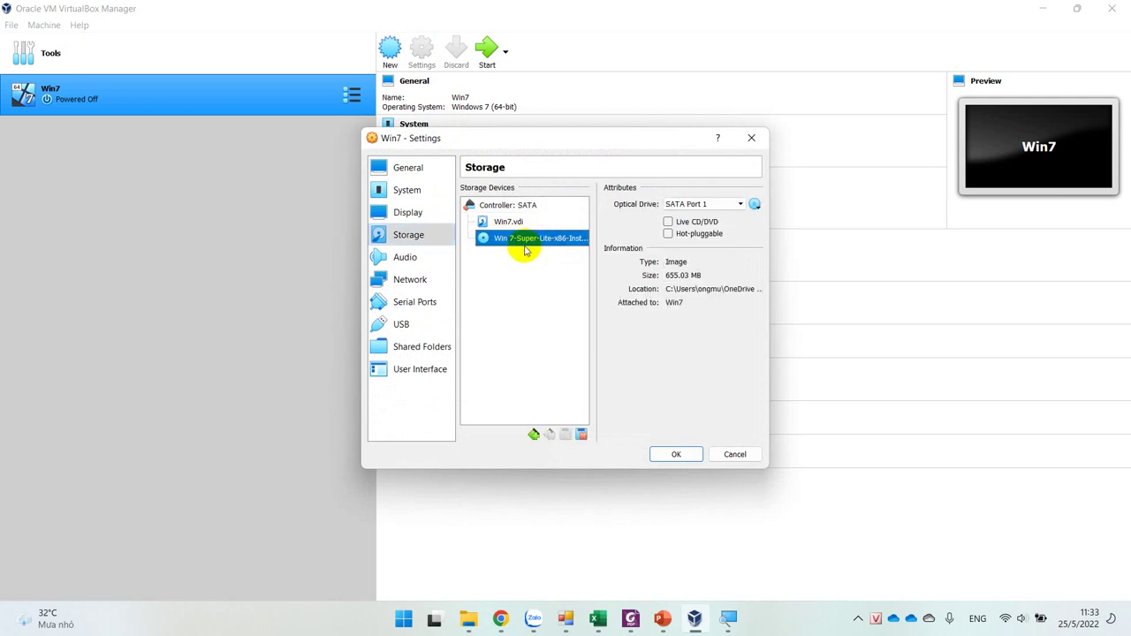
pyautogui.click(678, 456)
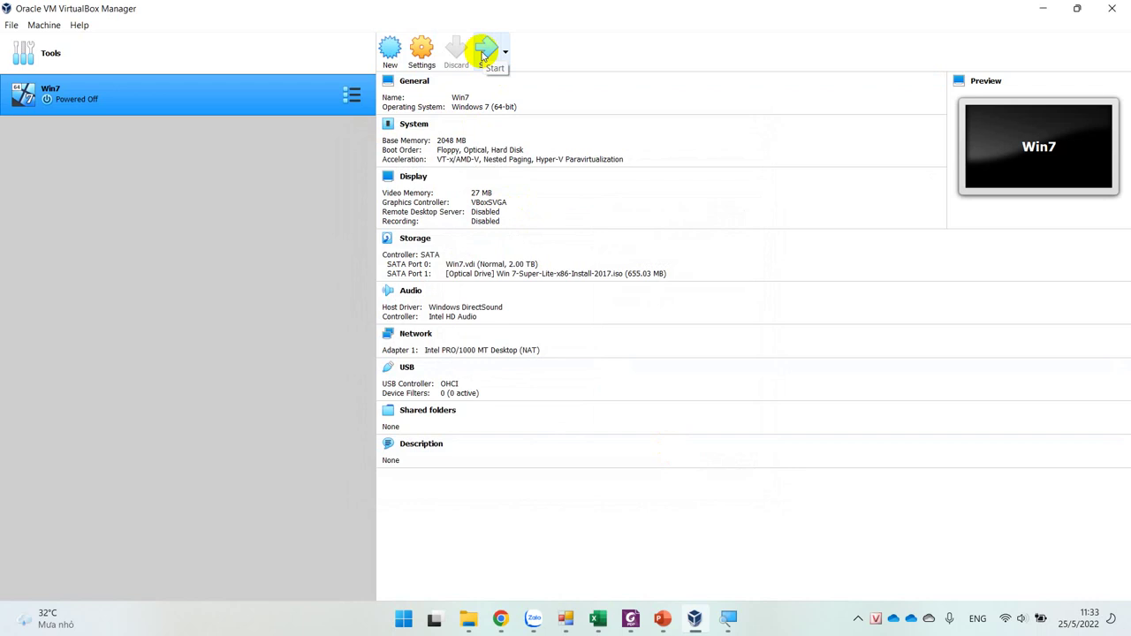
# Step: Start the Win7 virtual machine and maximize its window
pyautogui.click(483, 55)
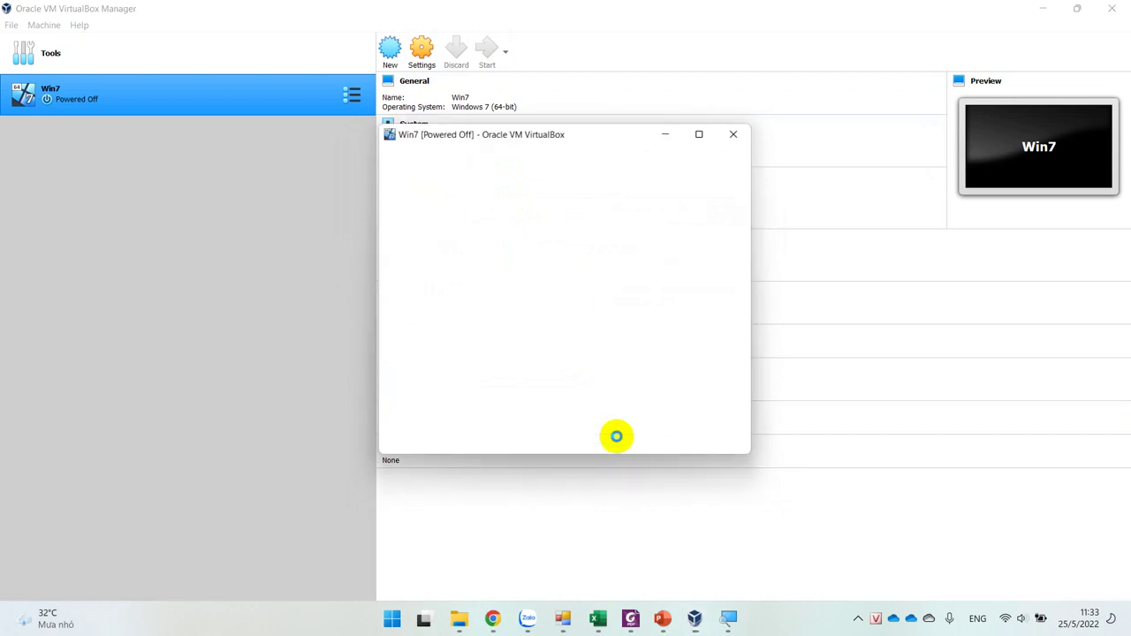
pyautogui.click(700, 134)
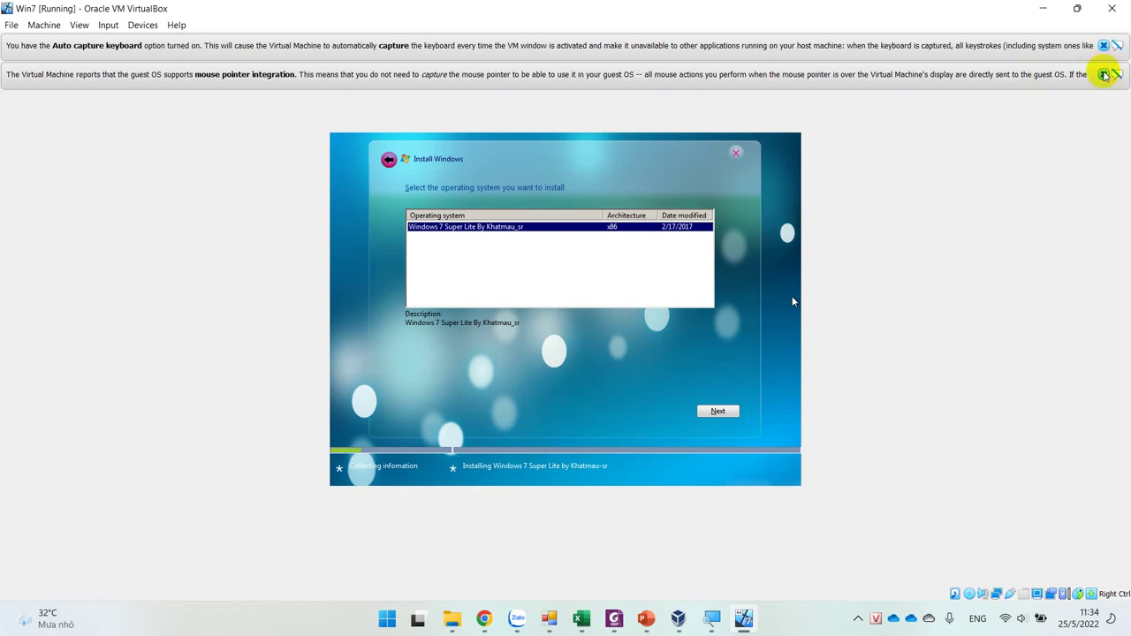
# Step: Dismiss the mouse integration and keyboard capture notices, and continue the installation with Windows 7 Super Lite
pyautogui.click(1104, 74)
pyautogui.click(1104, 45)
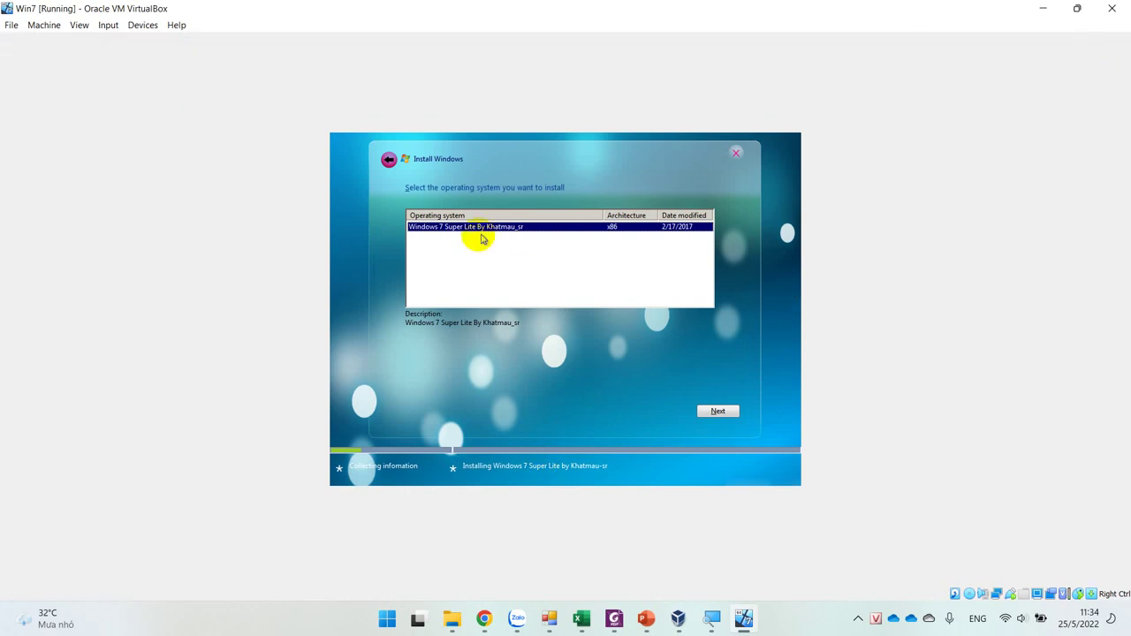
pyautogui.click(722, 419)
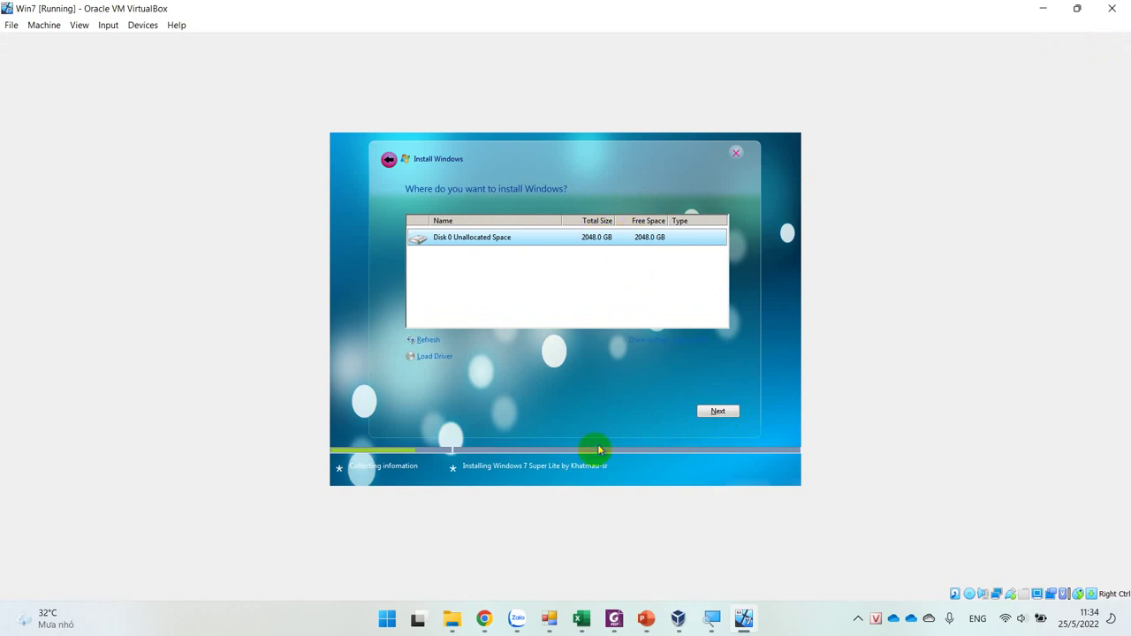
# Step: Switch to File Explorer and look in the Documents folder for the virtual machine's files
pyautogui.click(451, 621)
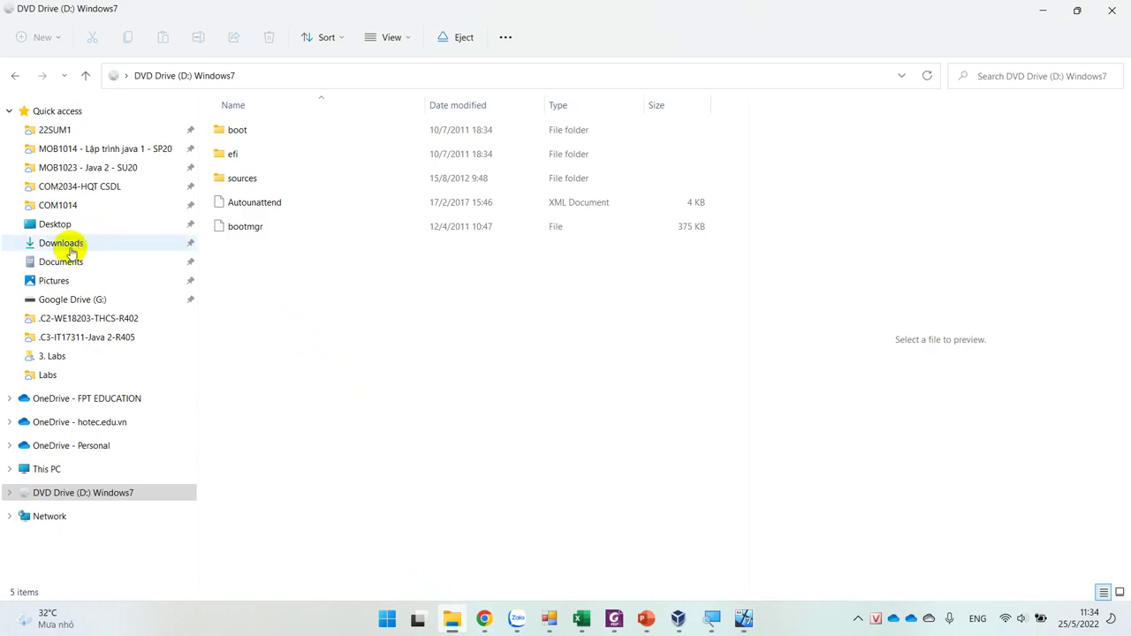
pyautogui.click(67, 258)
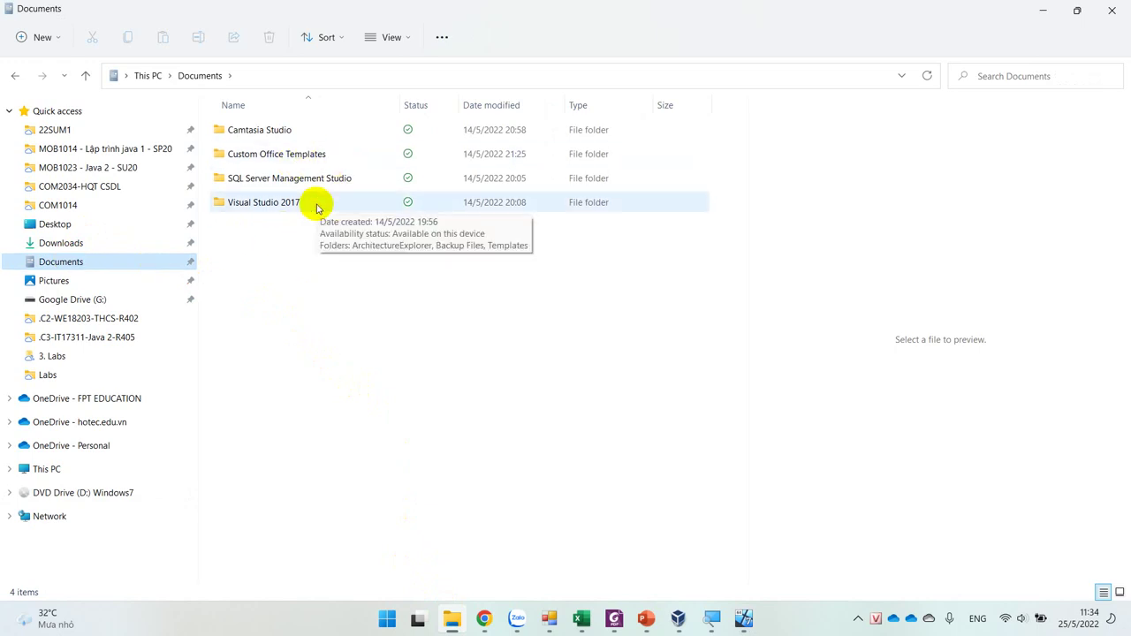
# Step: Switch to the VirtualBox Manager and look up the snapshot folder path in Win7's advanced general settings
pyautogui.click(677, 617)
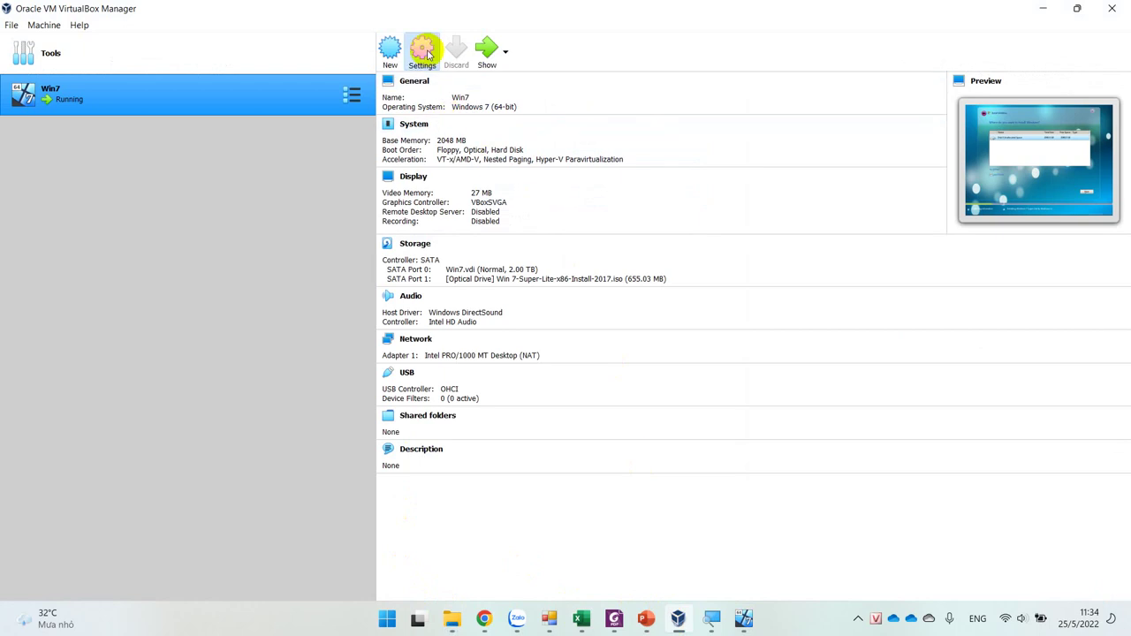
pyautogui.click(425, 53)
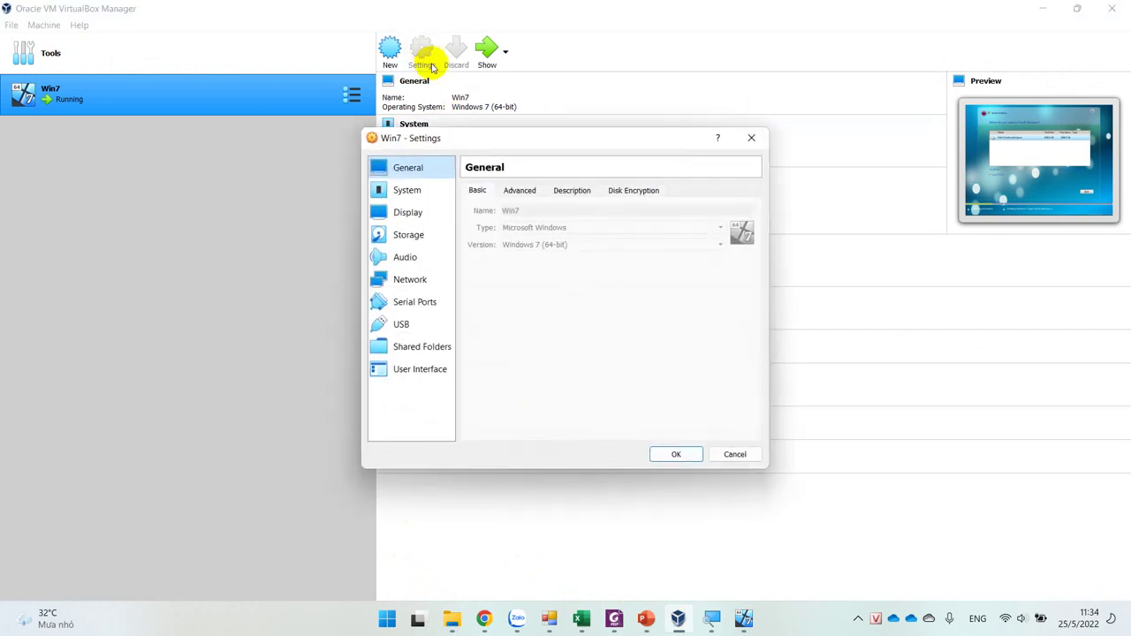
pyautogui.click(426, 193)
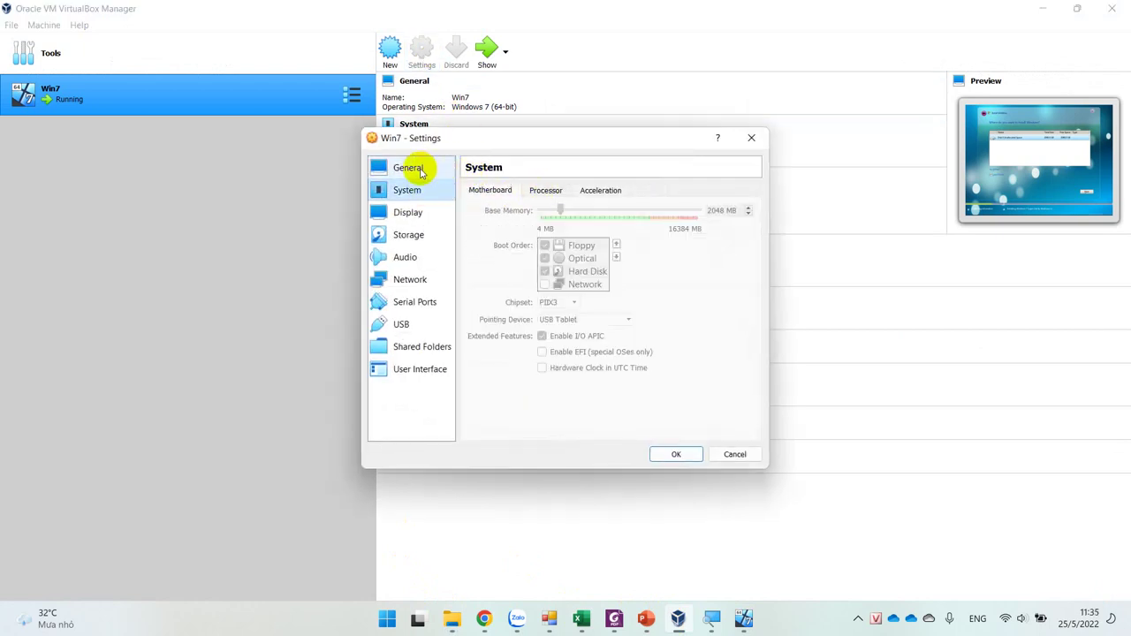
pyautogui.click(419, 170)
pyautogui.click(520, 190)
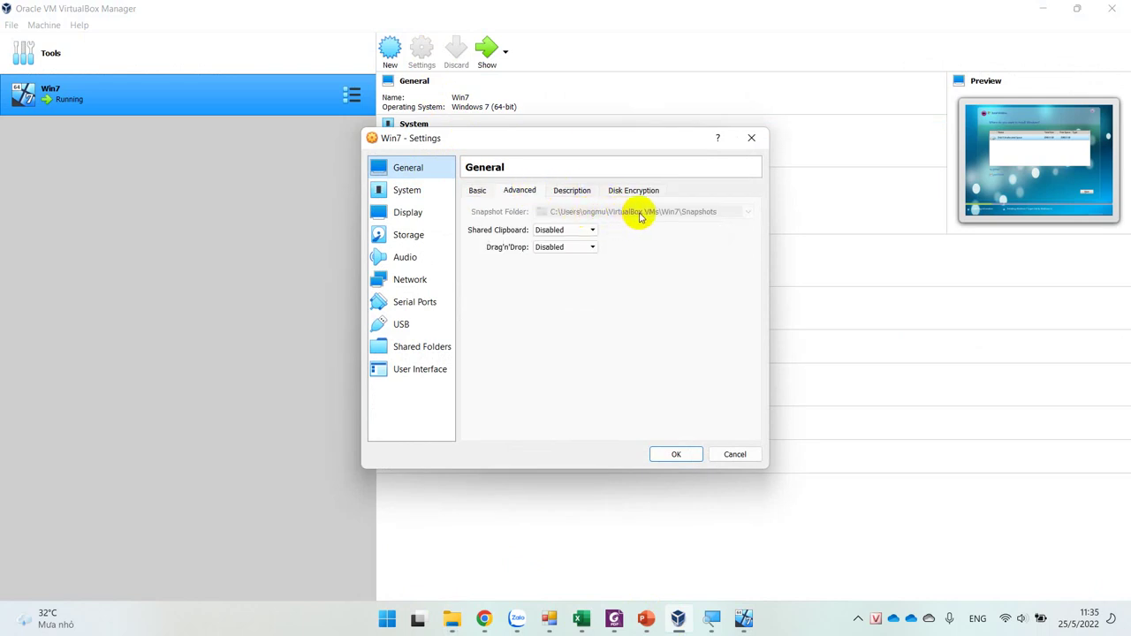
# Step: Switch to File Explorer, look into the .VirtualBox folder in the user's profile on drive C, and go back to the profile folder
pyautogui.click(452, 620)
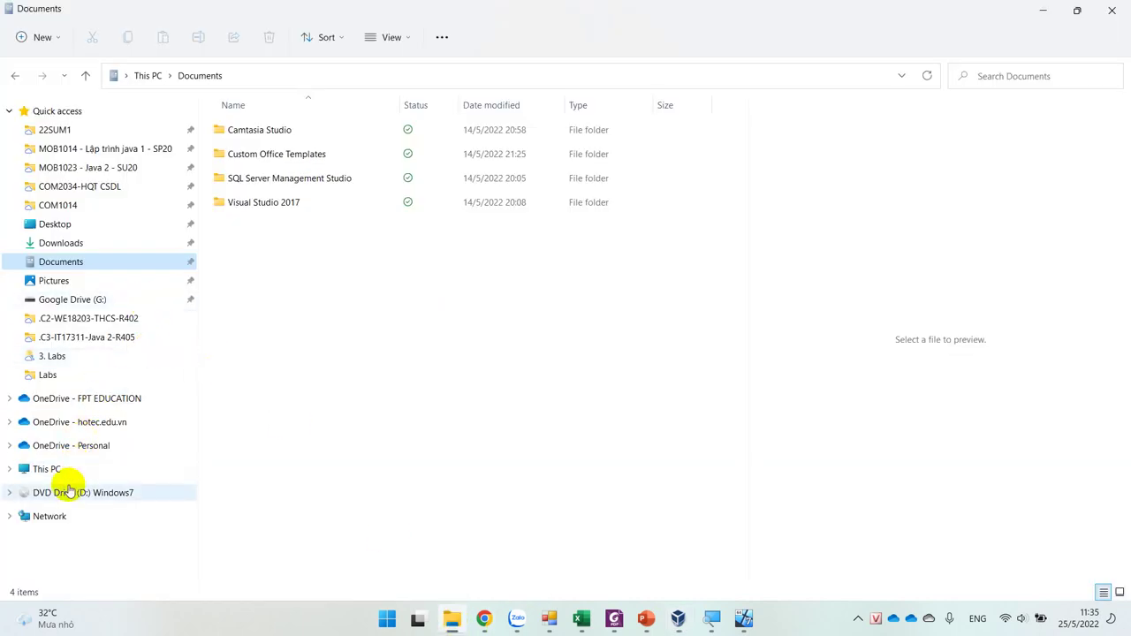
pyautogui.click(46, 469)
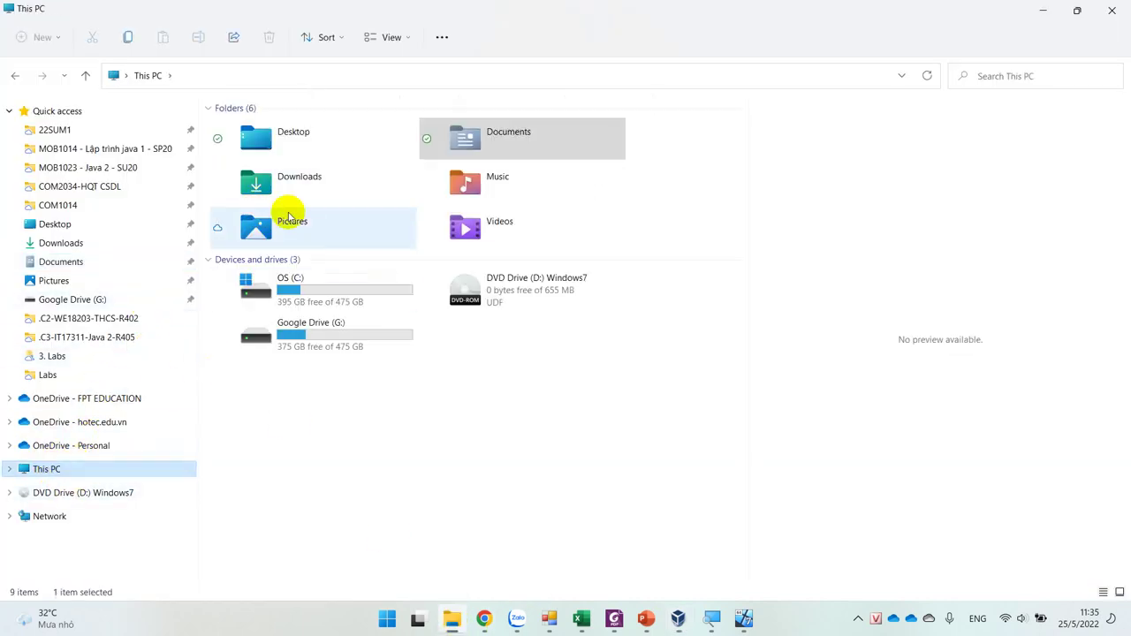
pyautogui.doubleClick(287, 294)
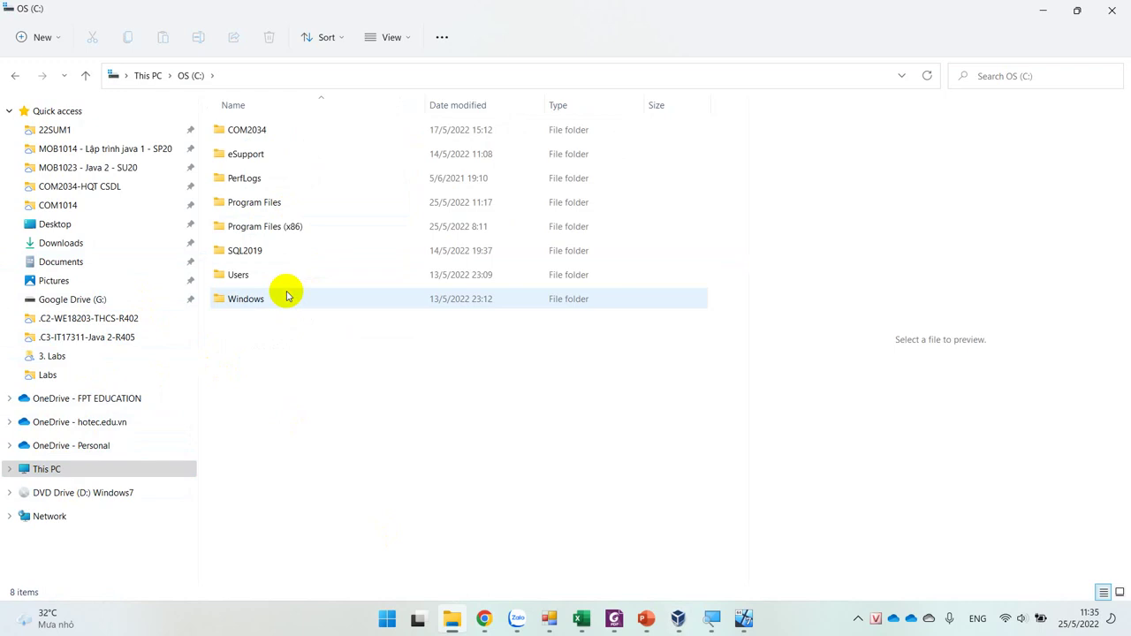
pyautogui.doubleClick(255, 274)
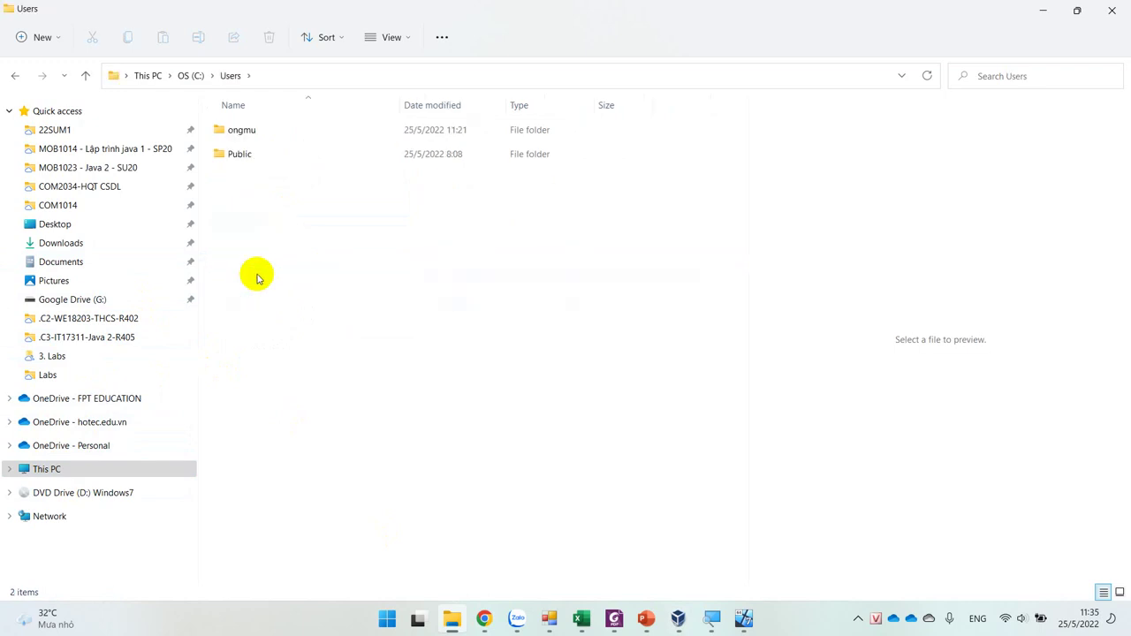
pyautogui.doubleClick(257, 137)
pyautogui.doubleClick(274, 207)
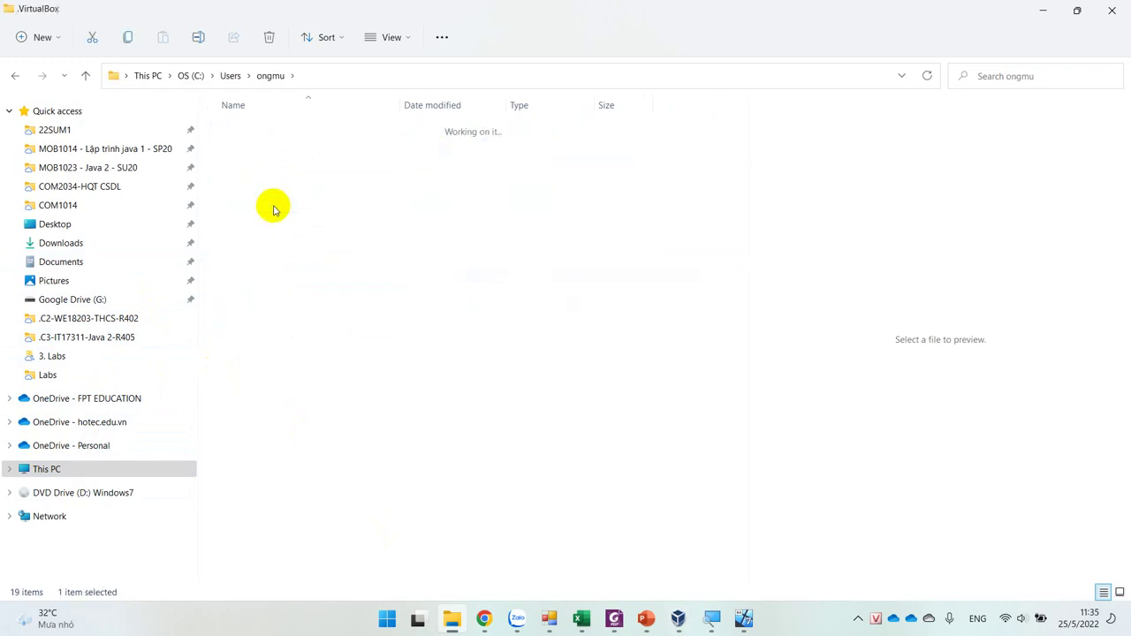
pyautogui.click(270, 76)
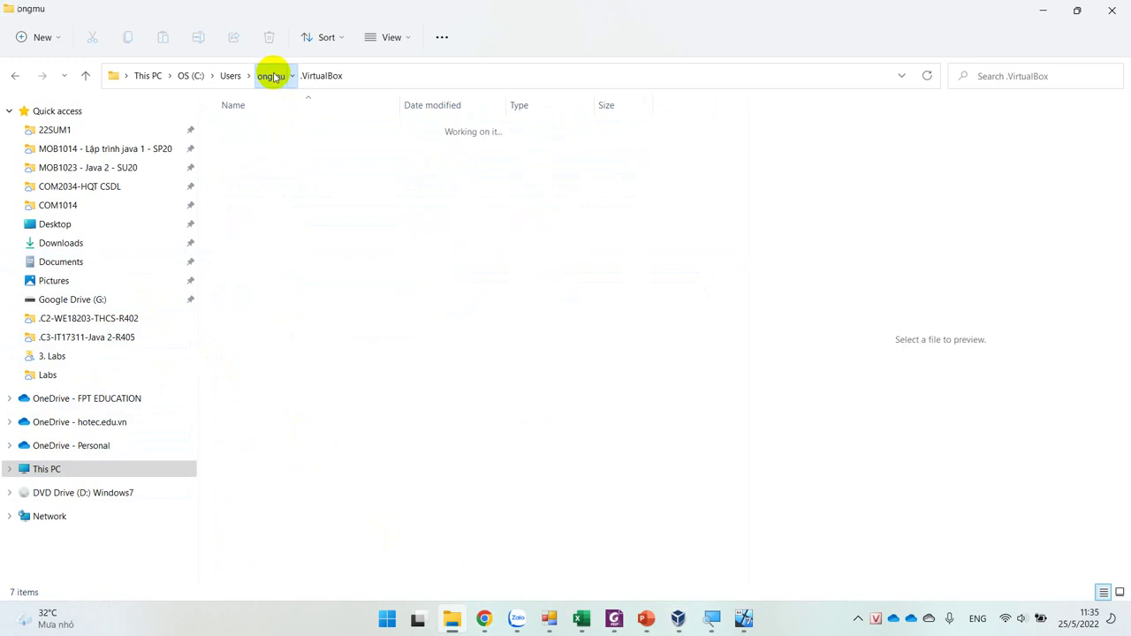
# Step: Recheck the snapshot folder path in the Win7 settings and open the VirtualBox VMs\Win7 folder in File Explorer
pyautogui.hotkey('alt', 'Tab')
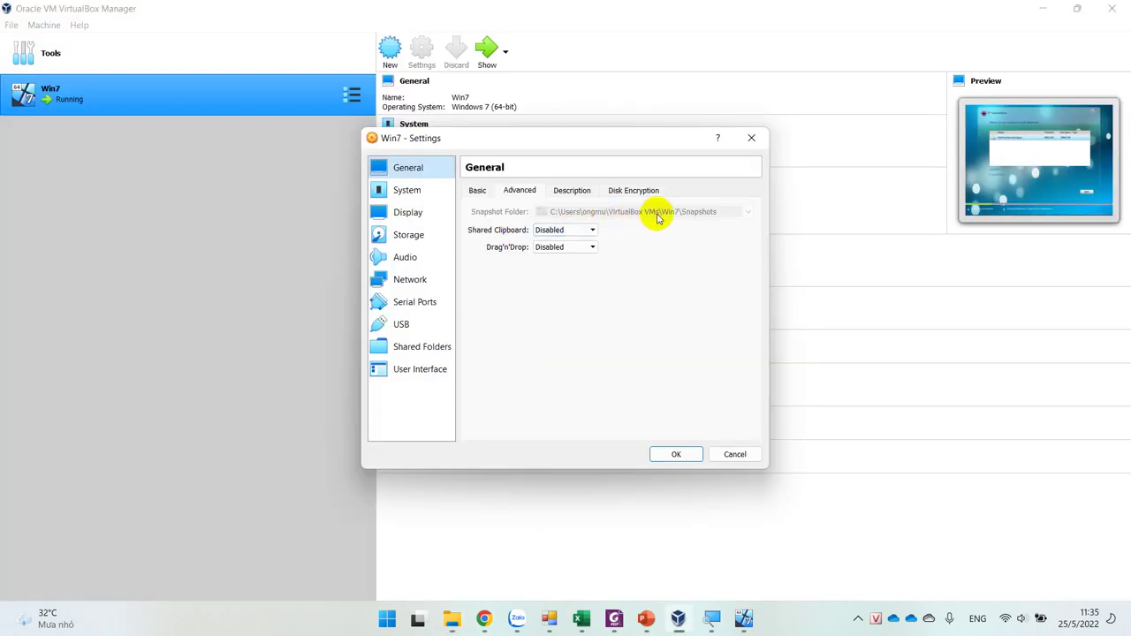
pyautogui.hotkey('alt', 'Tab')
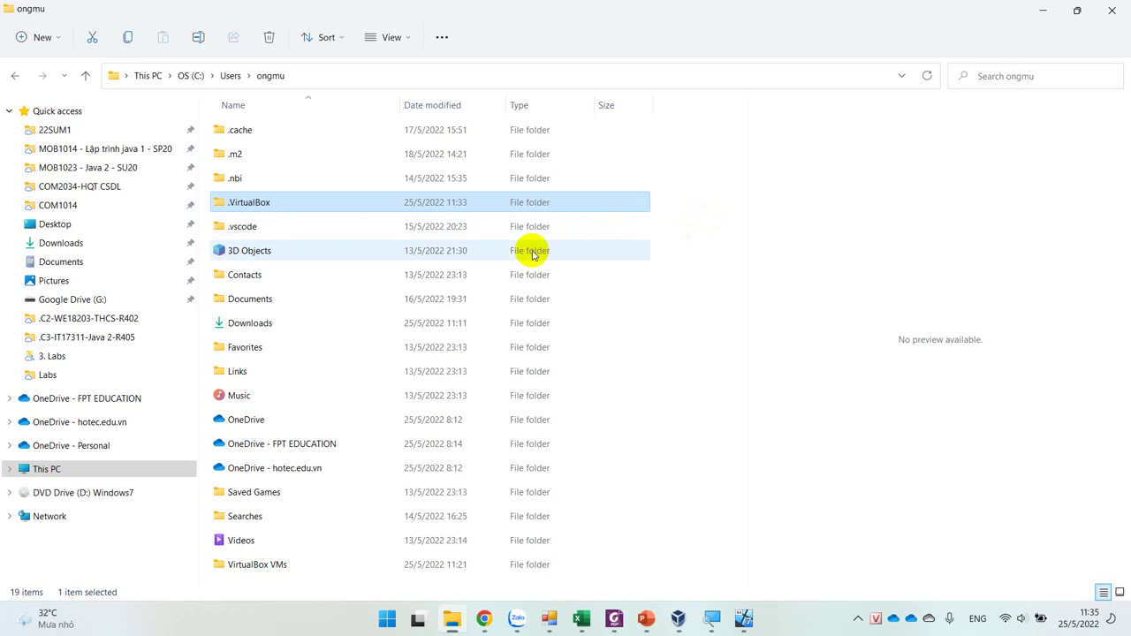
pyautogui.doubleClick(265, 563)
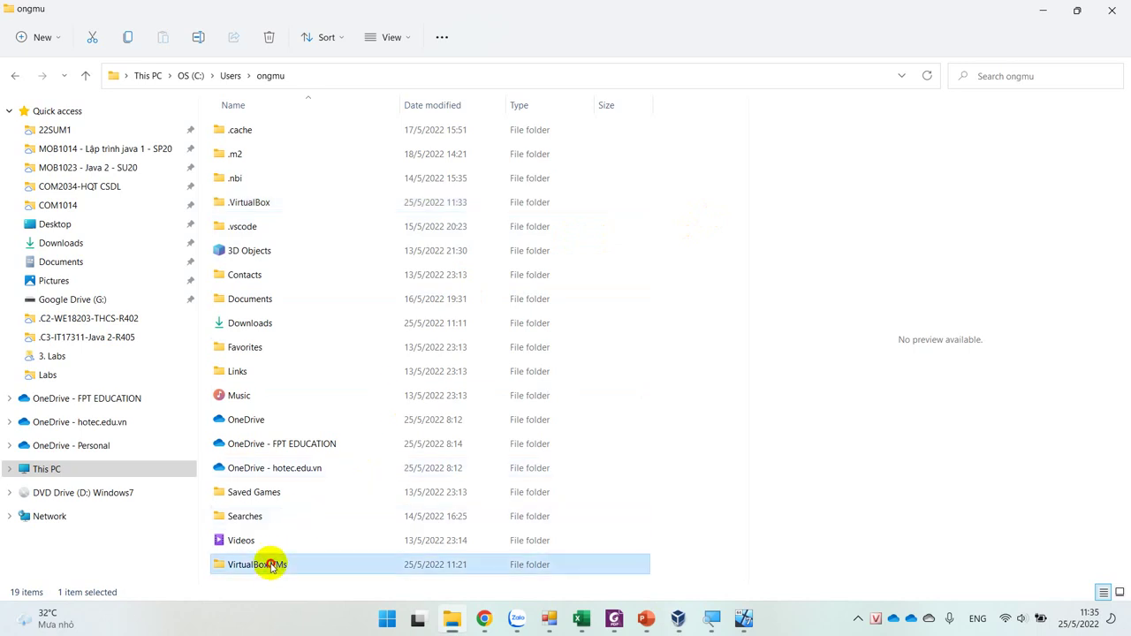
pyautogui.click(243, 138)
pyautogui.doubleClick(242, 139)
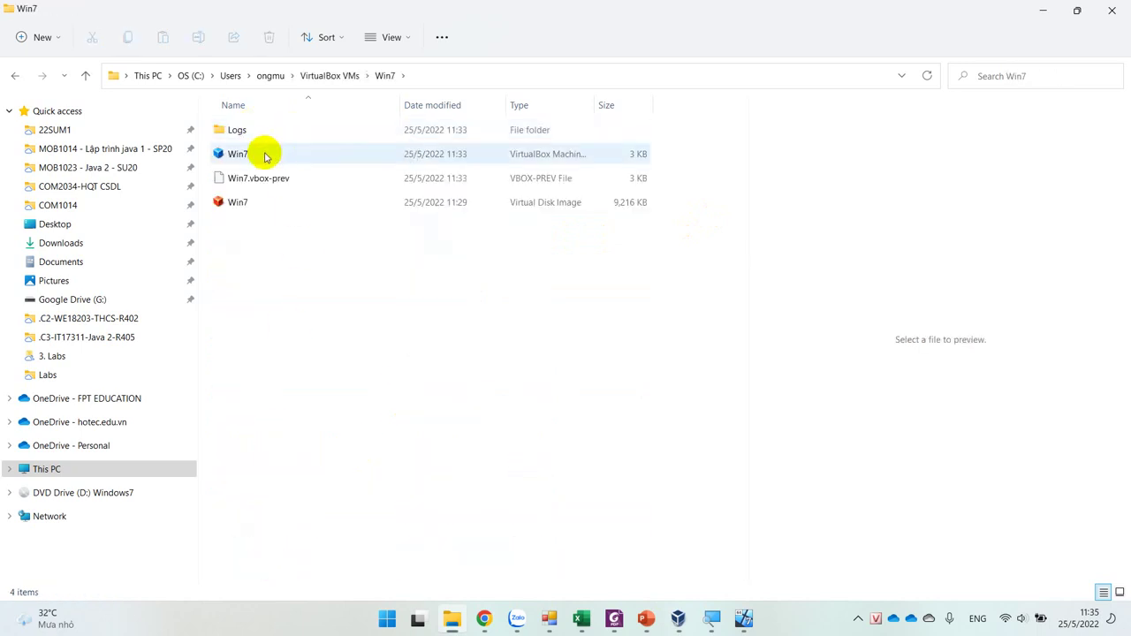
# Step: Examine the size and location of the Win7 Virtual Disk Image in its file properties, and close them without changes
pyautogui.click(240, 202)
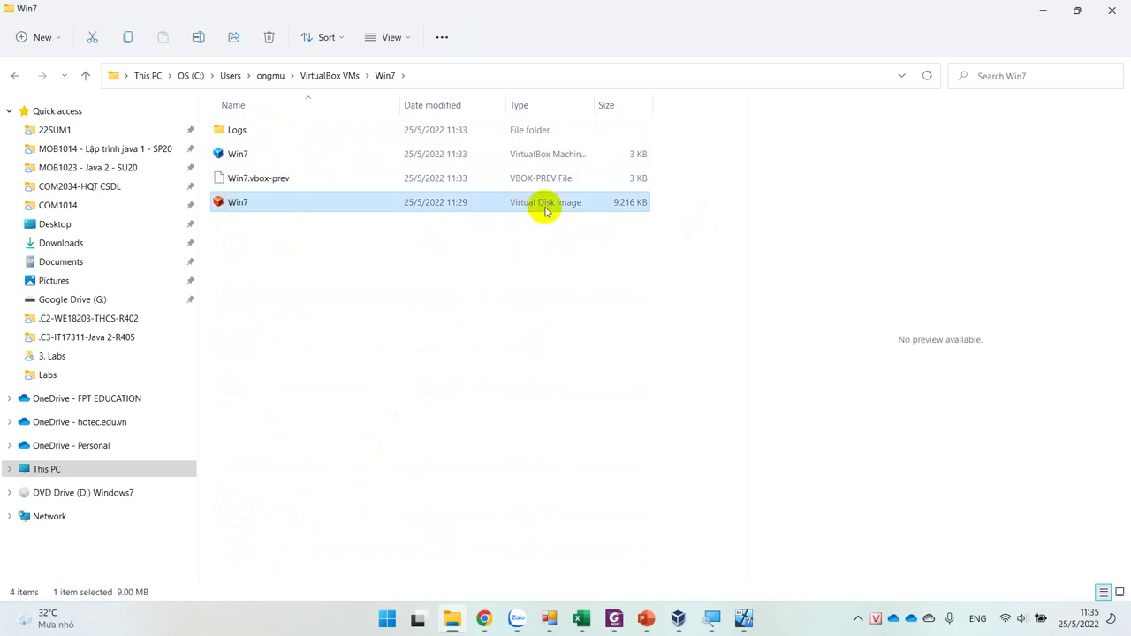
pyautogui.rightClick(628, 204)
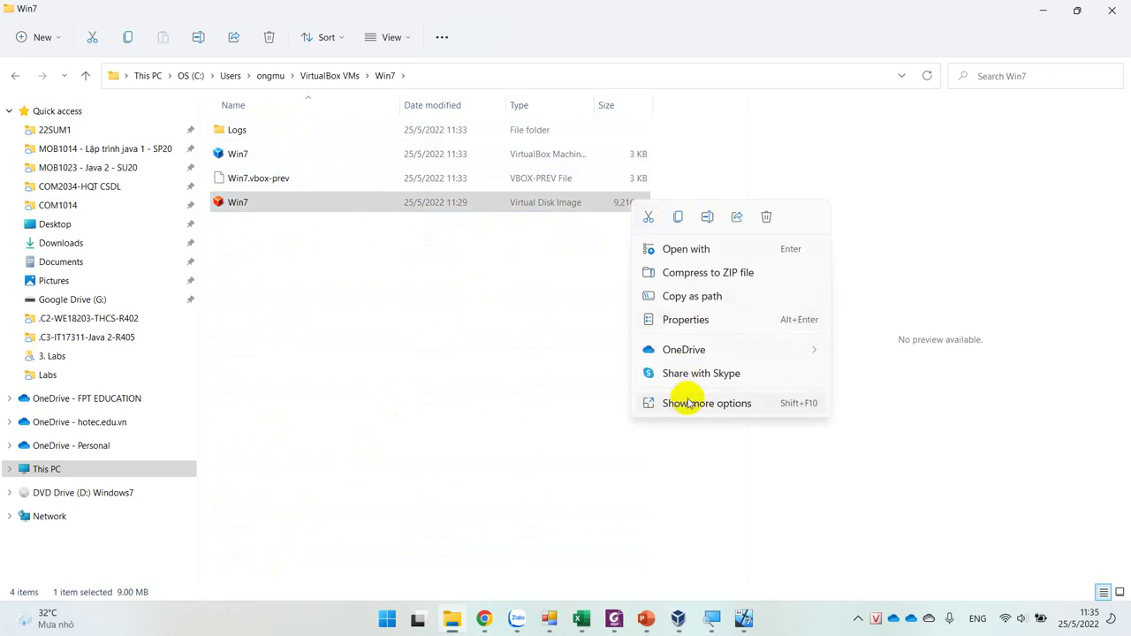
pyautogui.click(677, 324)
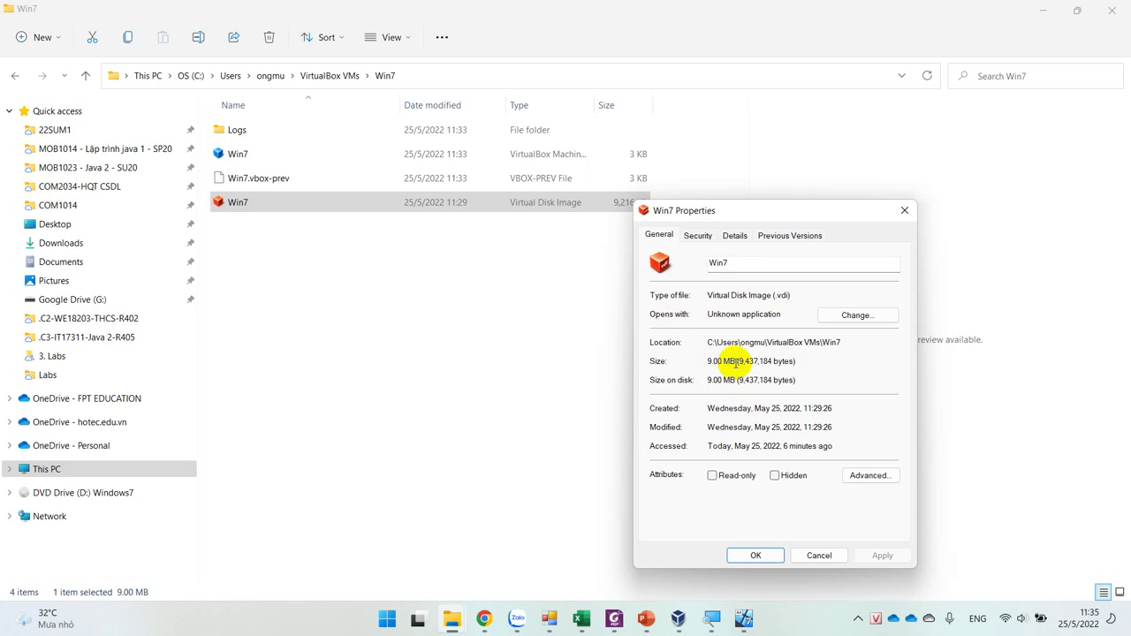
pyautogui.click(820, 555)
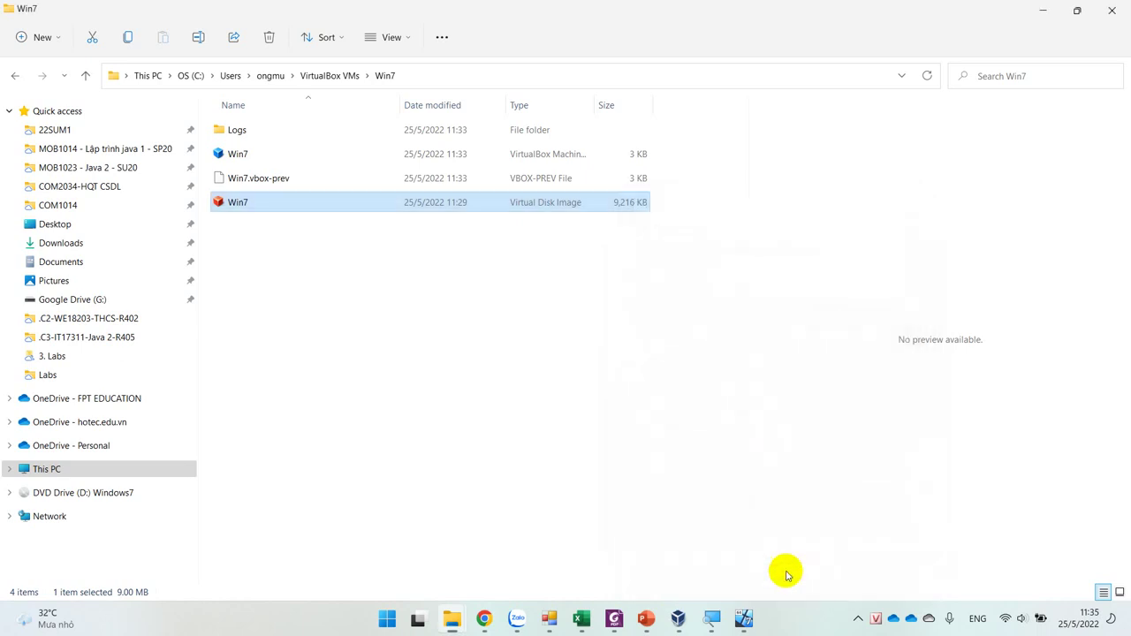
# Step: Switch to the running Win7 virtual machine and start installing Windows on Disk 0 Unallocated Space
pyautogui.click(742, 620)
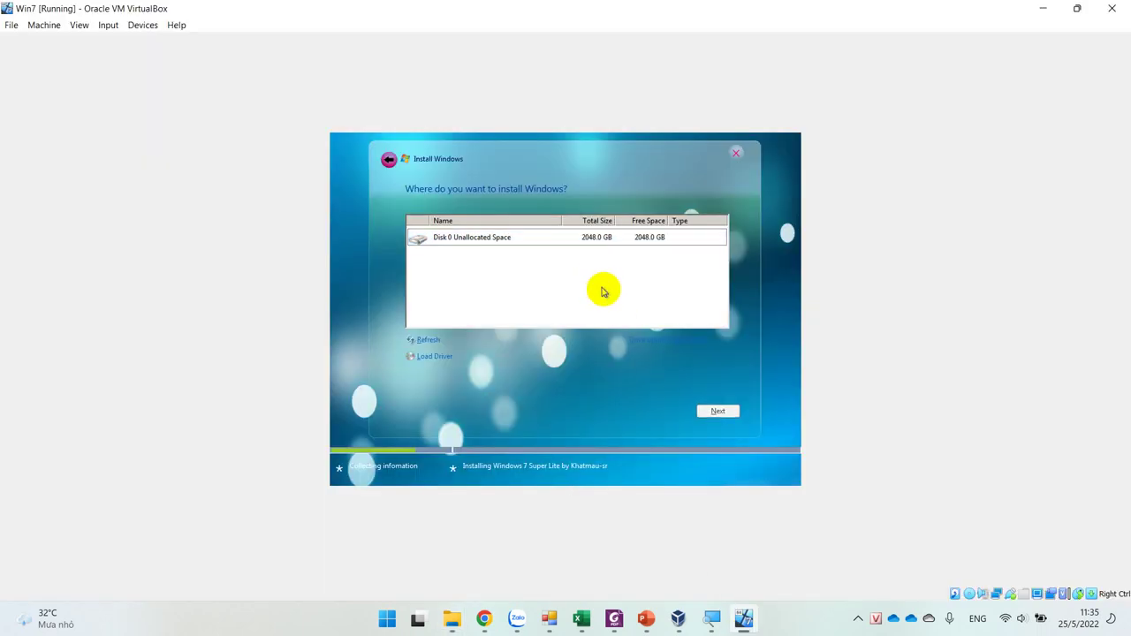
pyautogui.click(581, 239)
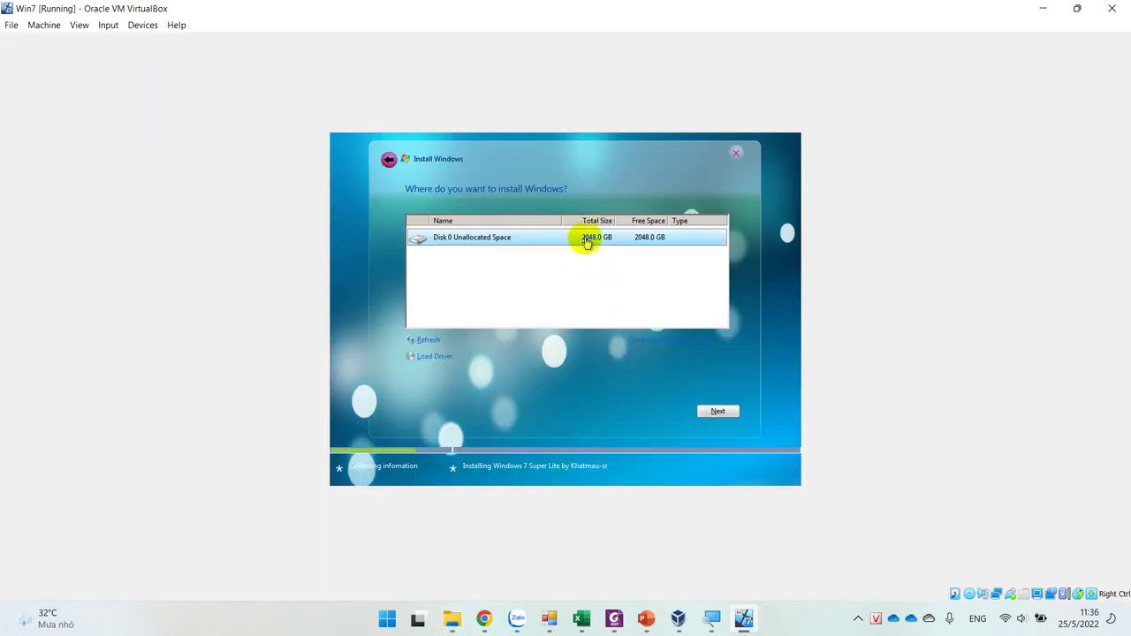
pyautogui.click(712, 415)
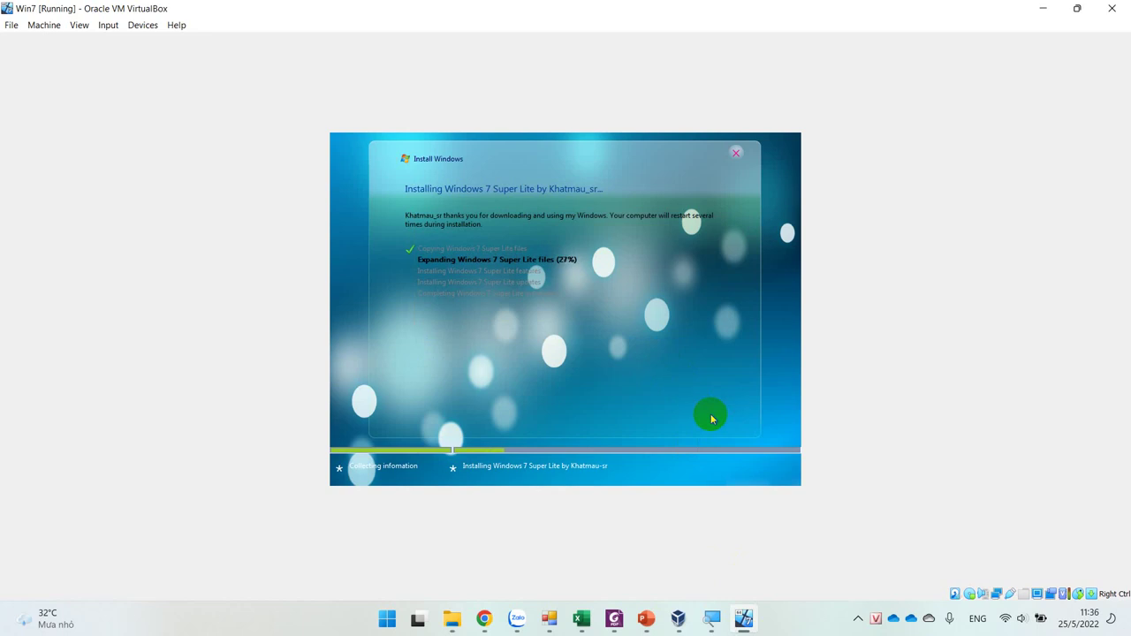
# Step: Switch to File Explorer, check the Win7 disk image's size, and look through drive C from This PC
pyautogui.click(452, 621)
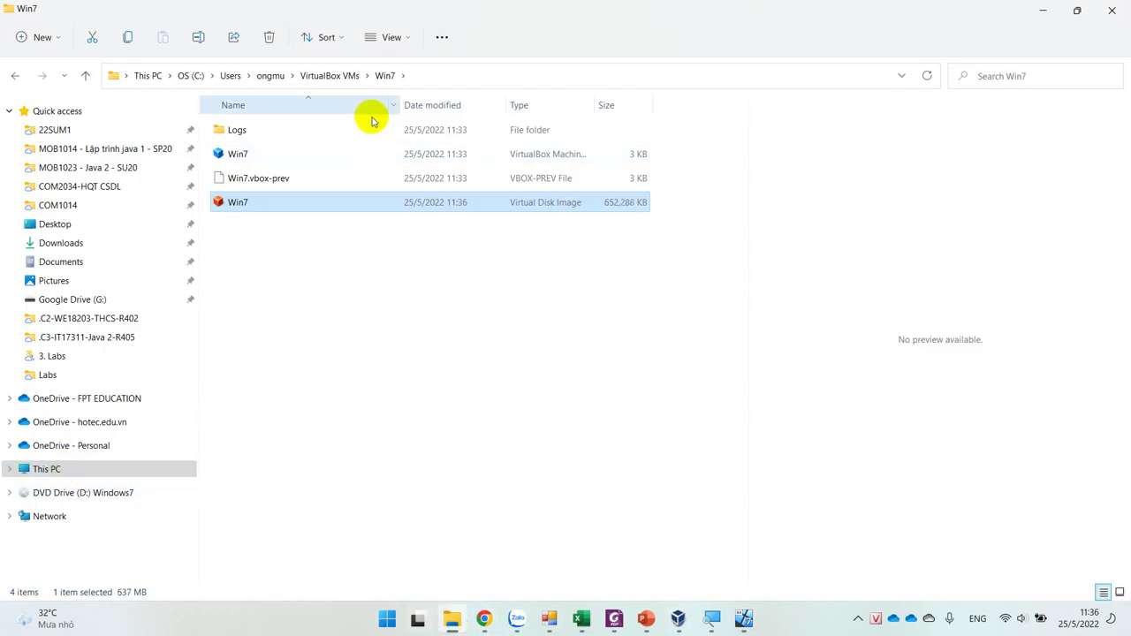
pyautogui.click(186, 76)
pyautogui.click(143, 75)
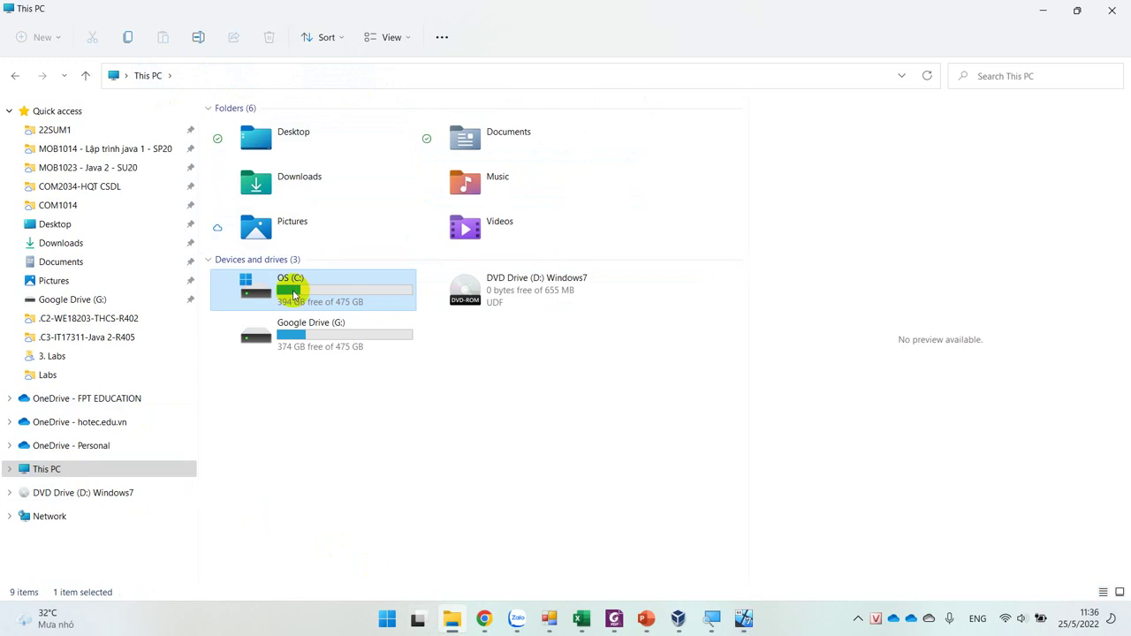
pyautogui.doubleClick(291, 285)
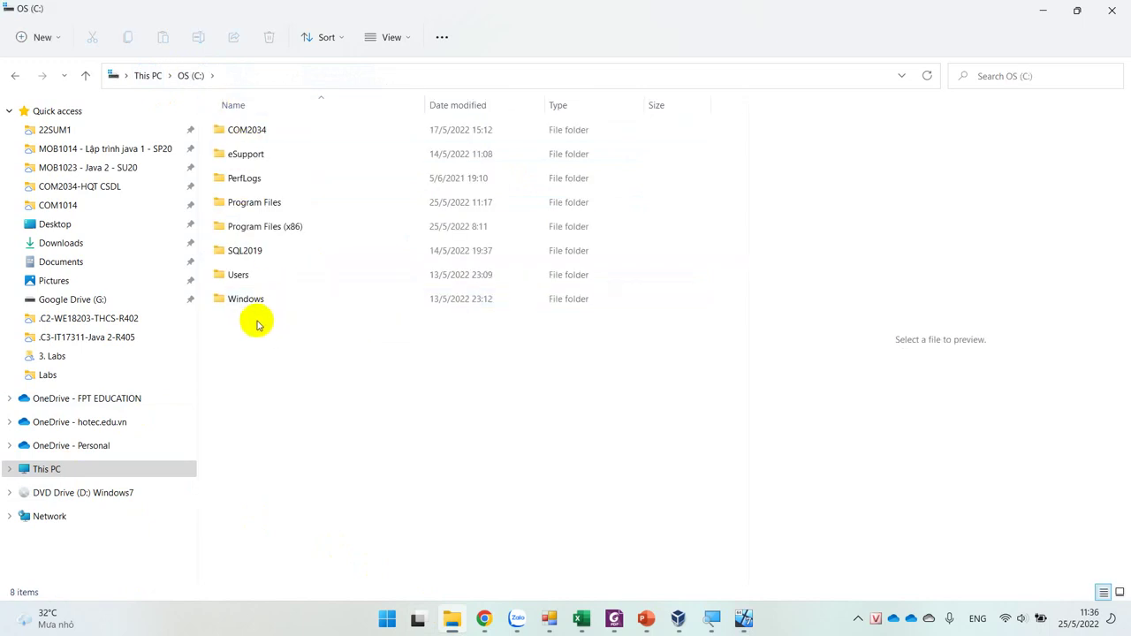
pyautogui.click(147, 75)
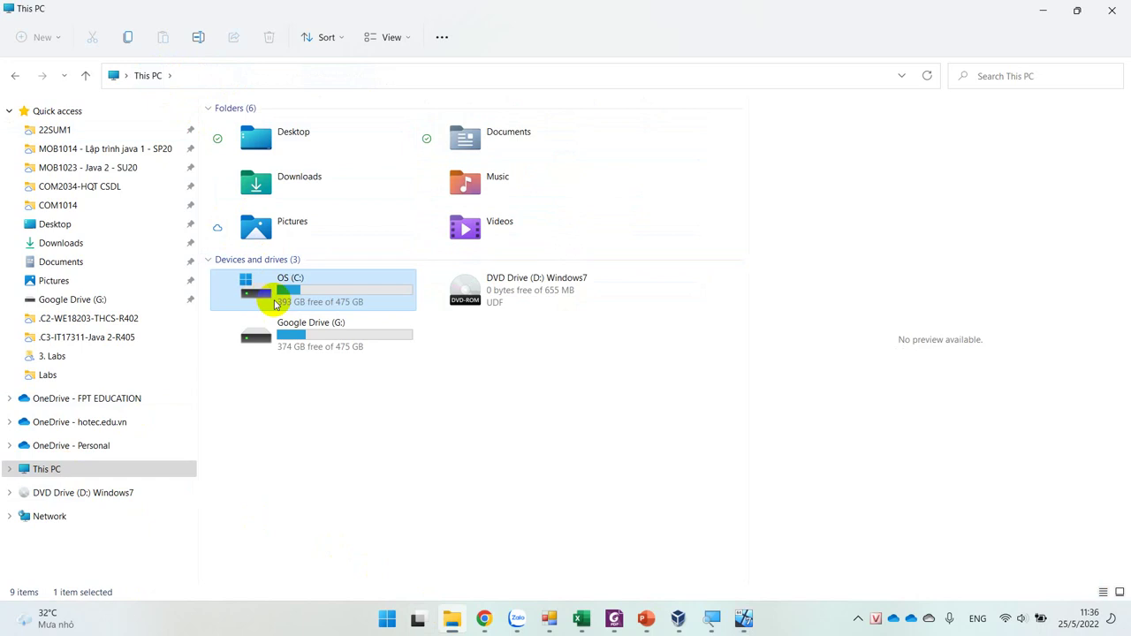
# Step: Examine the used and free space in the properties of drive OS (C:), and close them
pyautogui.rightClick(274, 298)
pyautogui.click(671, 452)
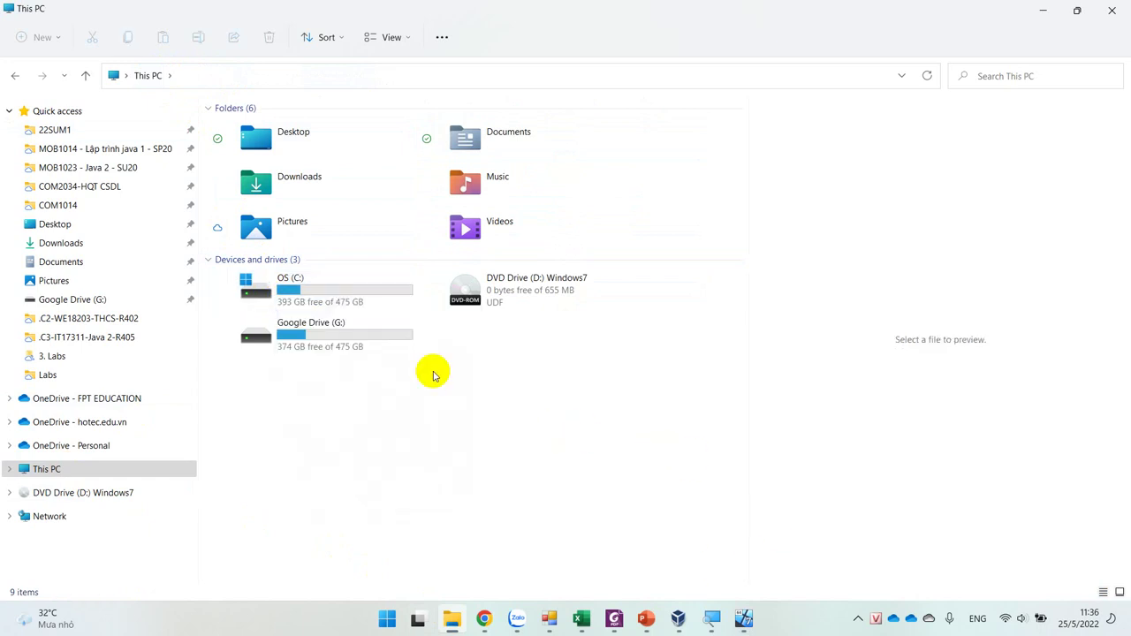
pyautogui.click(310, 295)
pyautogui.rightClick(309, 294)
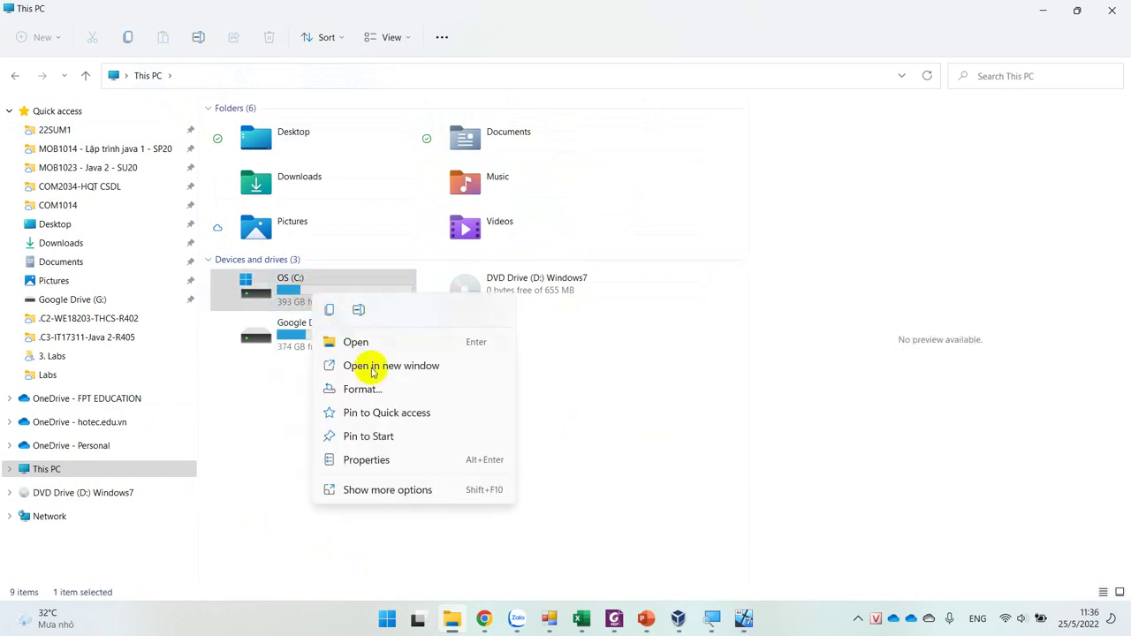
pyautogui.click(382, 487)
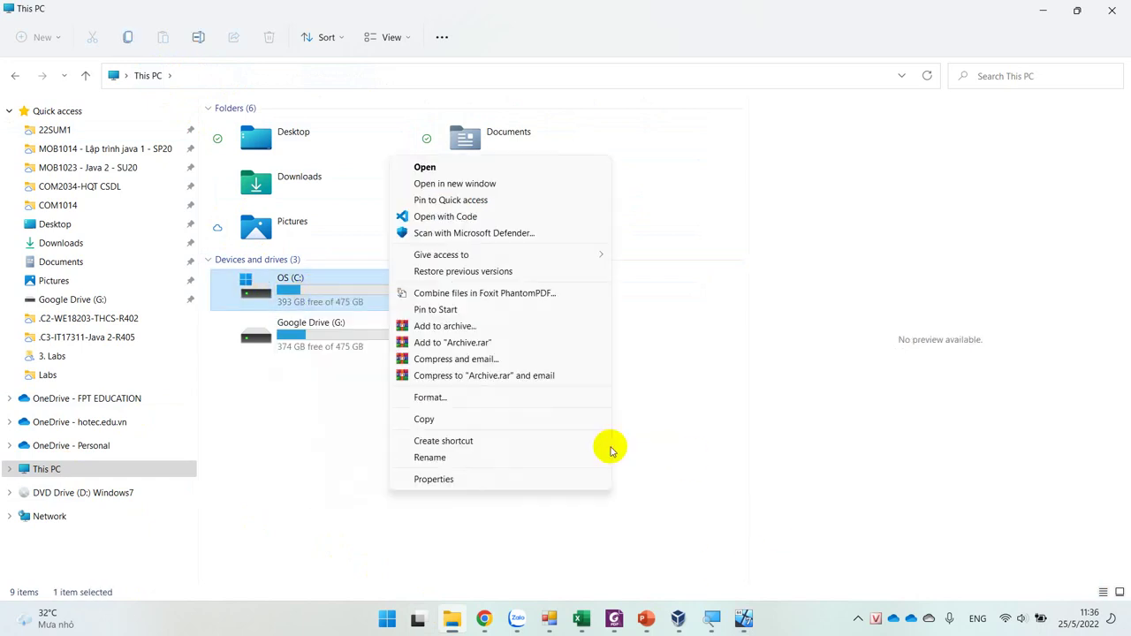
pyautogui.click(426, 480)
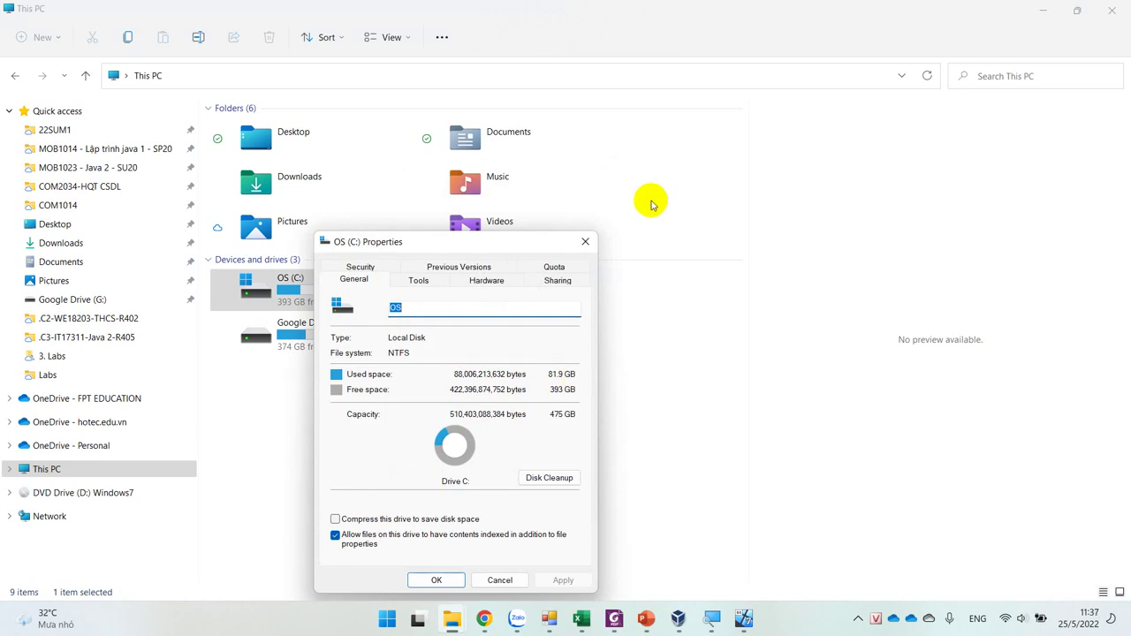
pyautogui.click(586, 242)
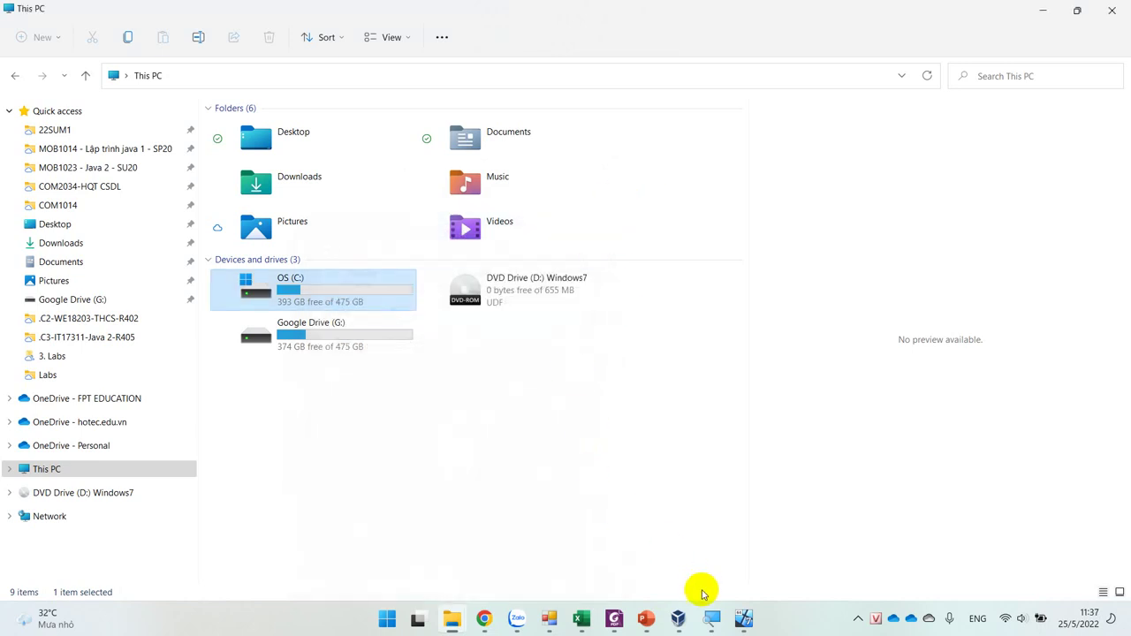
# Step: Switch to the Win7 virtual machine, let it capture the mouse and keyboard, and stop the capture notice from being shown again
pyautogui.click(739, 621)
pyautogui.click(586, 263)
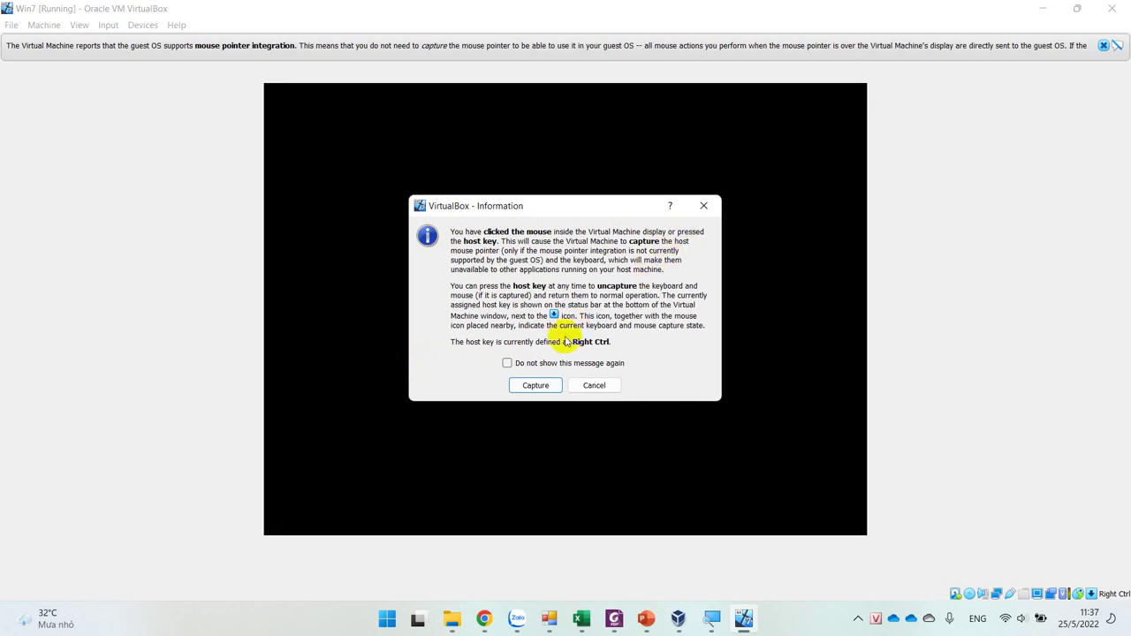
pyautogui.click(541, 468)
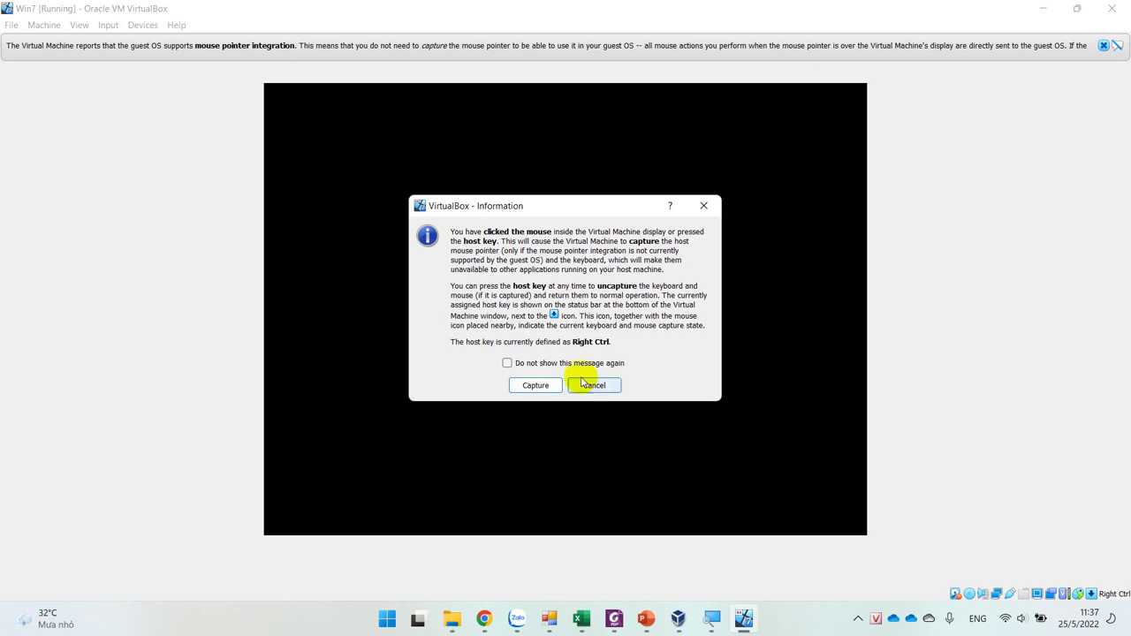
pyautogui.click(543, 385)
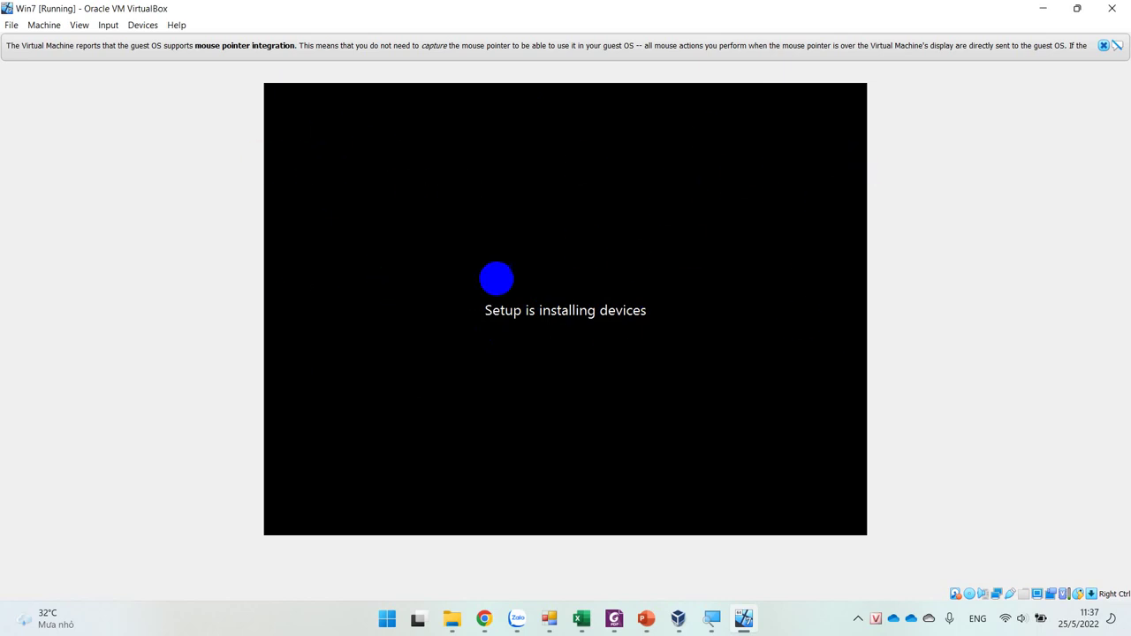
pyautogui.click(387, 157)
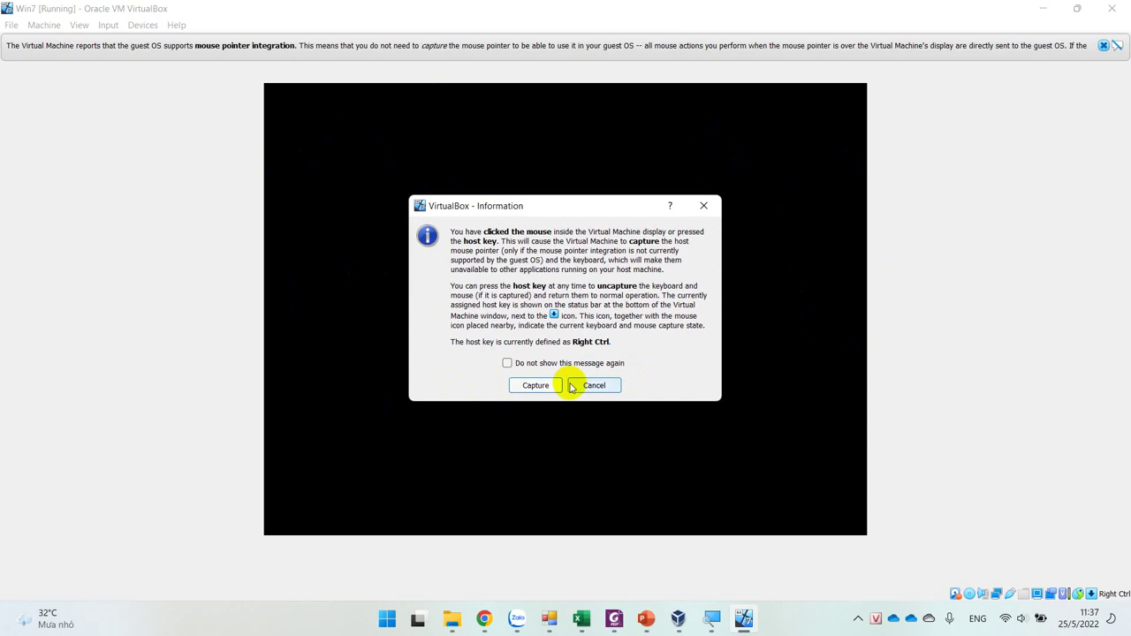
pyautogui.click(548, 363)
pyautogui.click(536, 385)
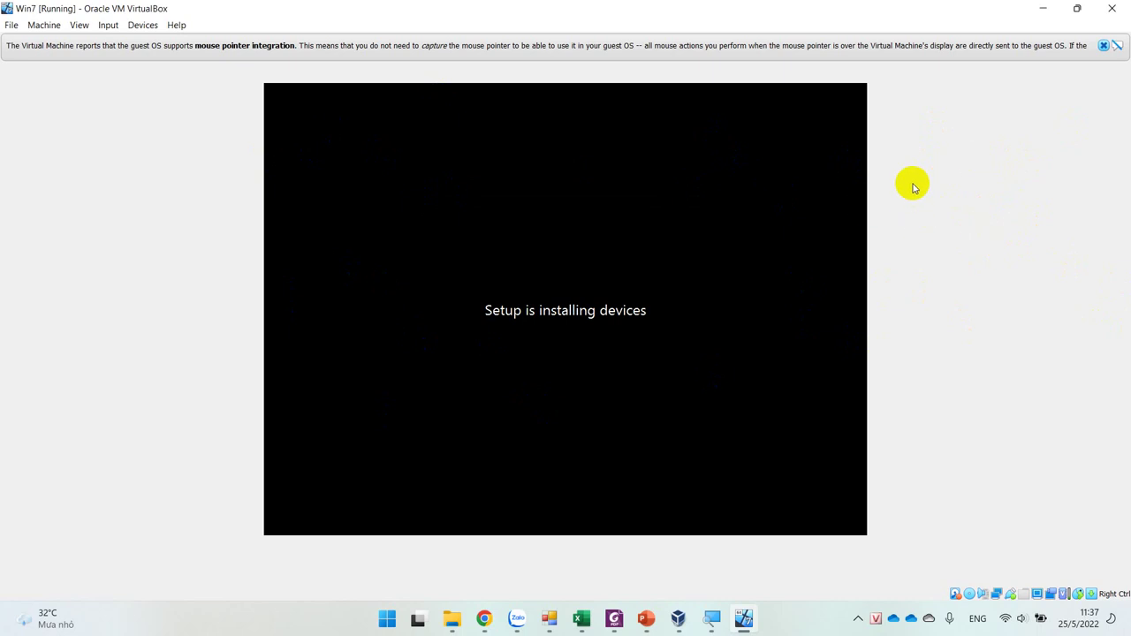
pyautogui.click(691, 271)
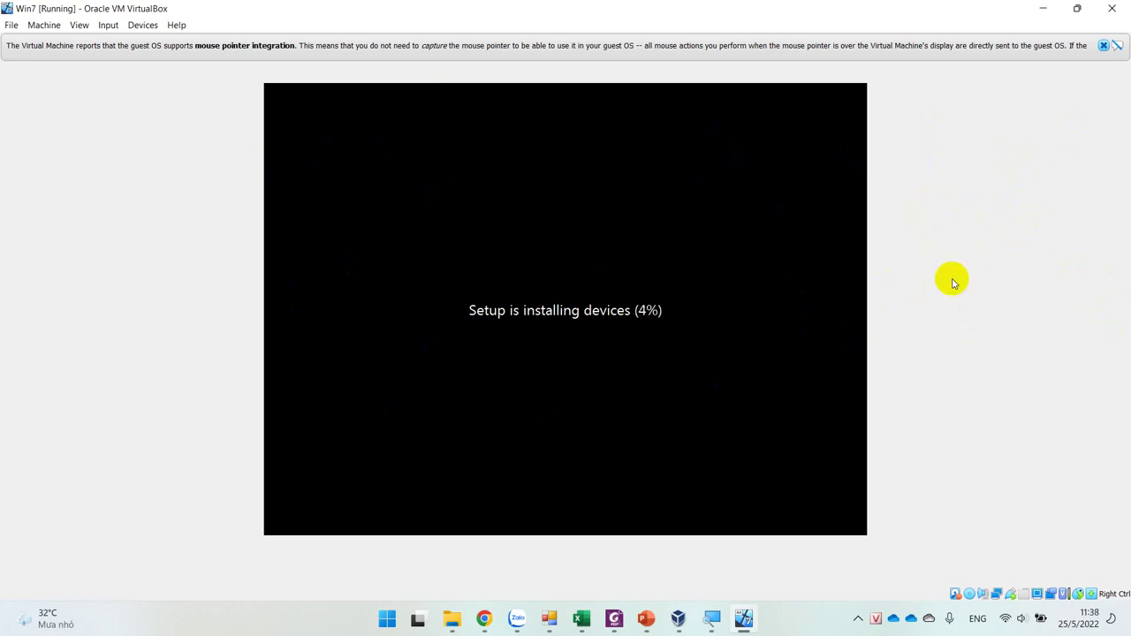
pyautogui.click(569, 303)
pyautogui.click(660, 319)
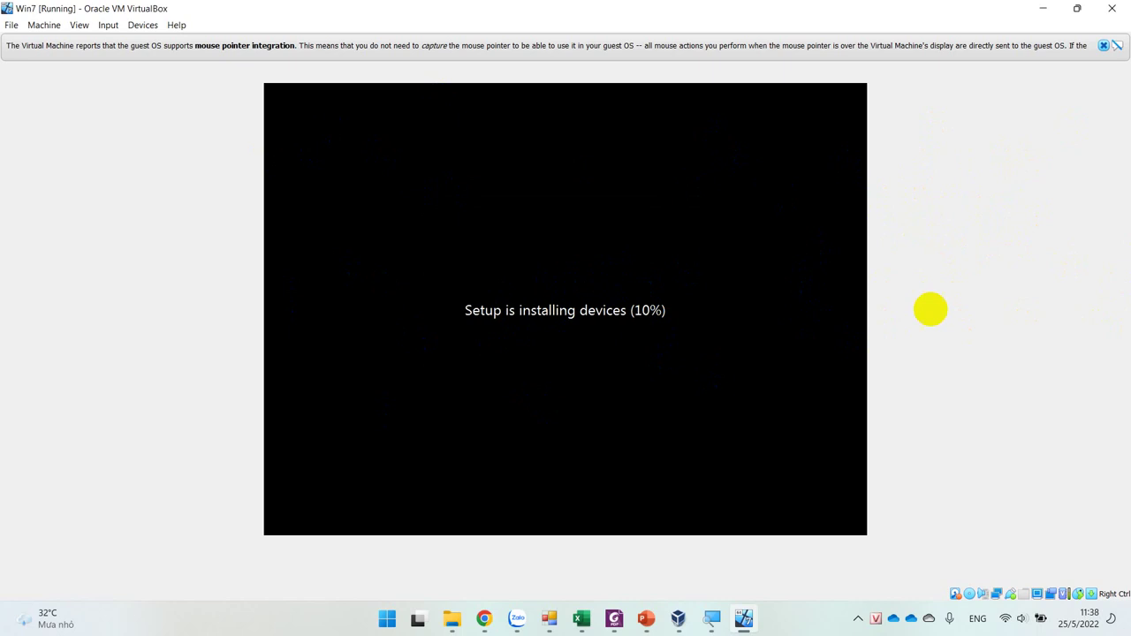
pyautogui.click(702, 328)
pyautogui.click(586, 369)
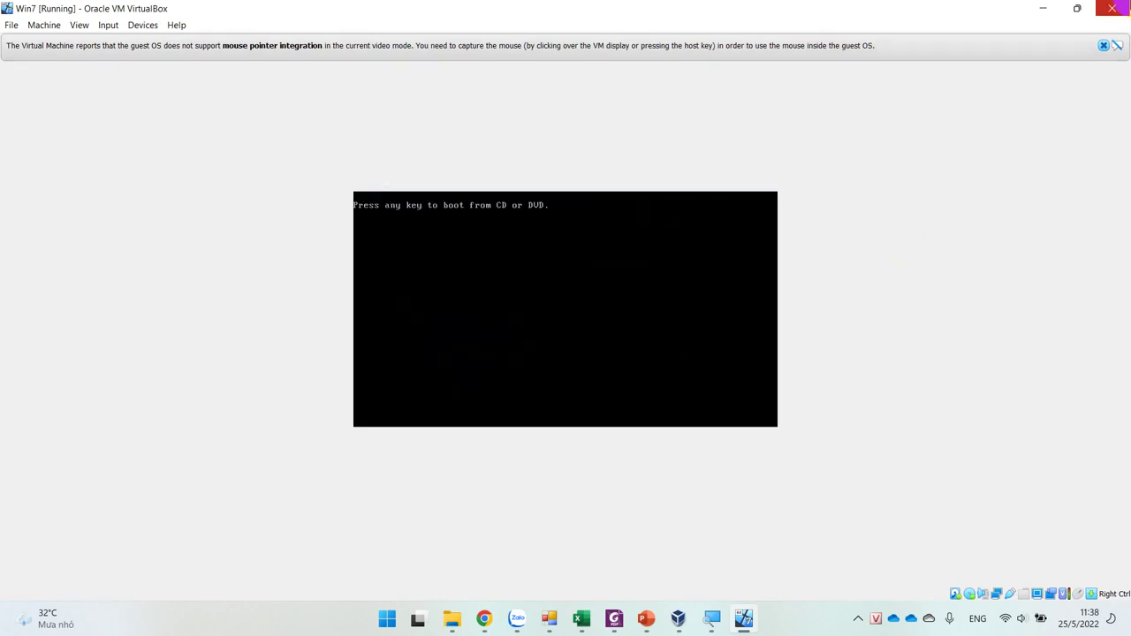
# Step: Boot the Win7 virtual machine from the CD/DVD and dismiss the mouse pointer integration messages
pyautogui.click(1103, 45)
pyautogui.click(647, 283)
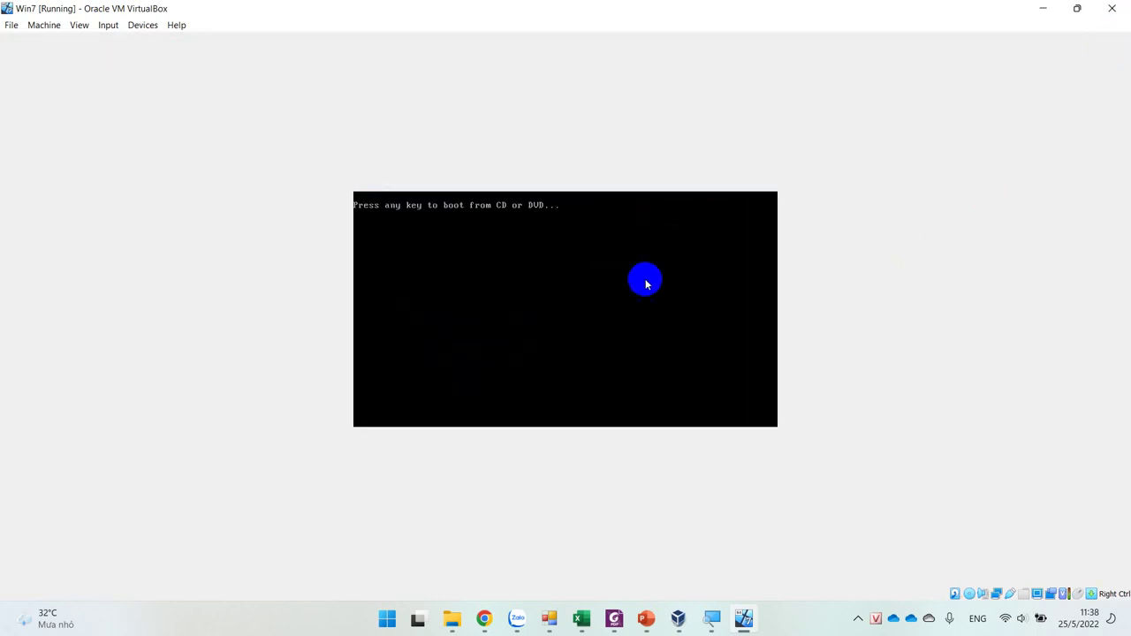
pyautogui.press('Return')
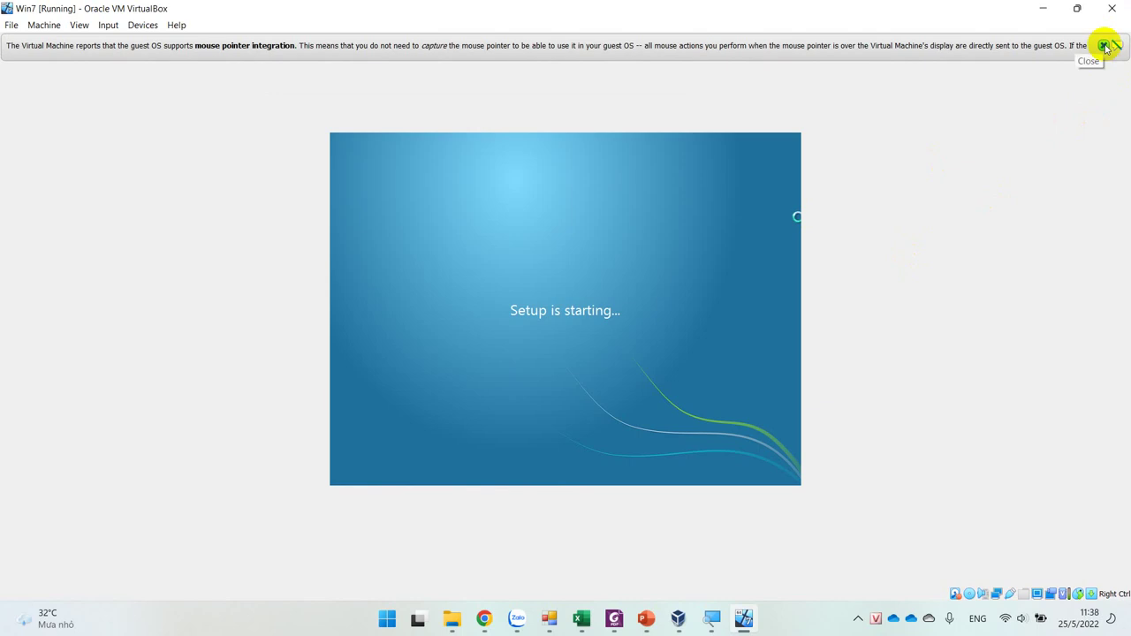
pyautogui.click(1104, 45)
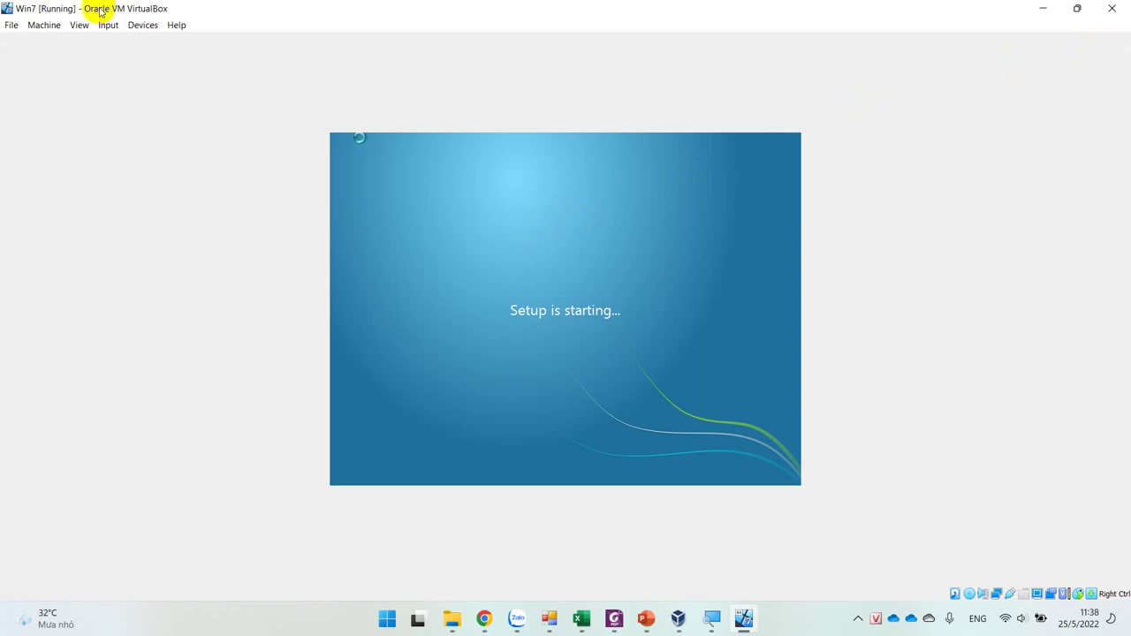
# Step: Reset the Win7 virtual machine and confirm the reset so that it restarts
pyautogui.click(144, 27)
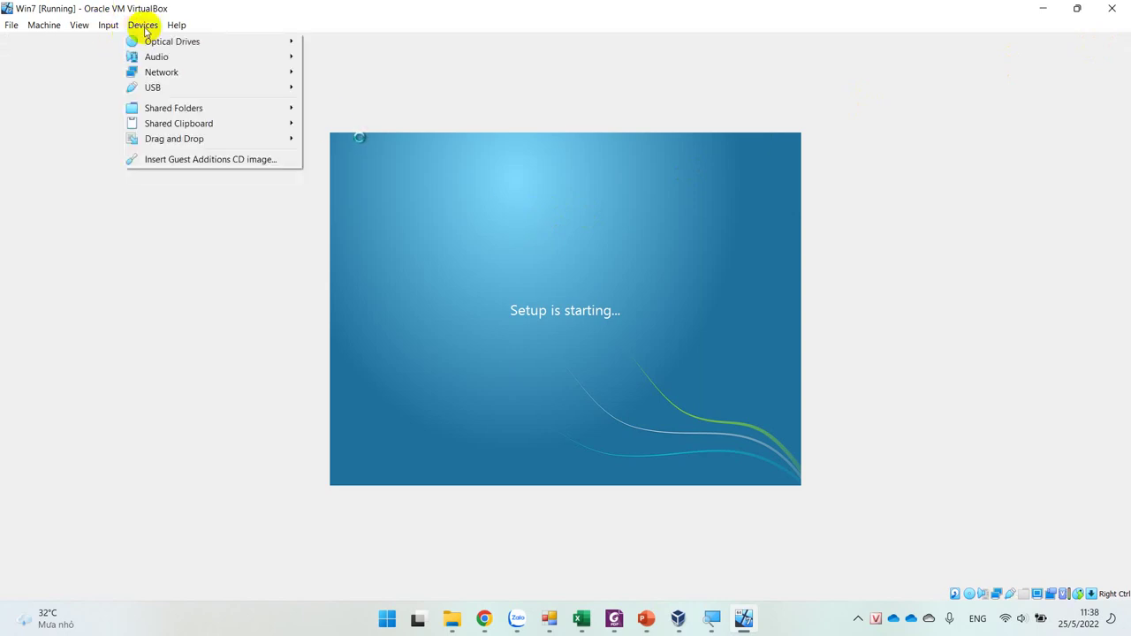
pyautogui.moveTo(50, 29)
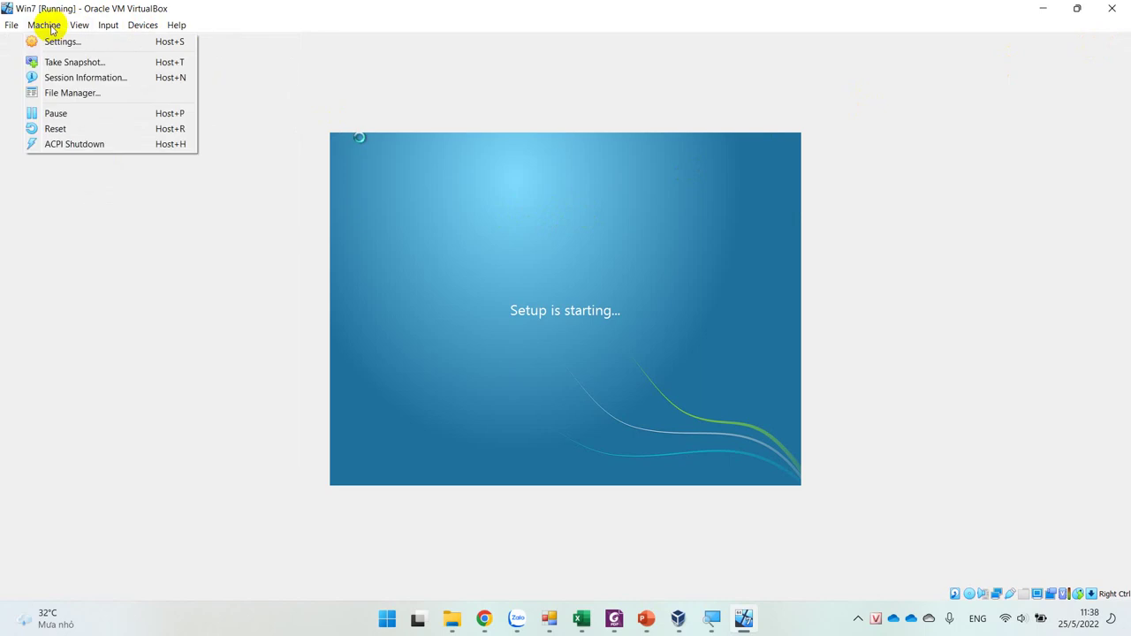
pyautogui.click(56, 129)
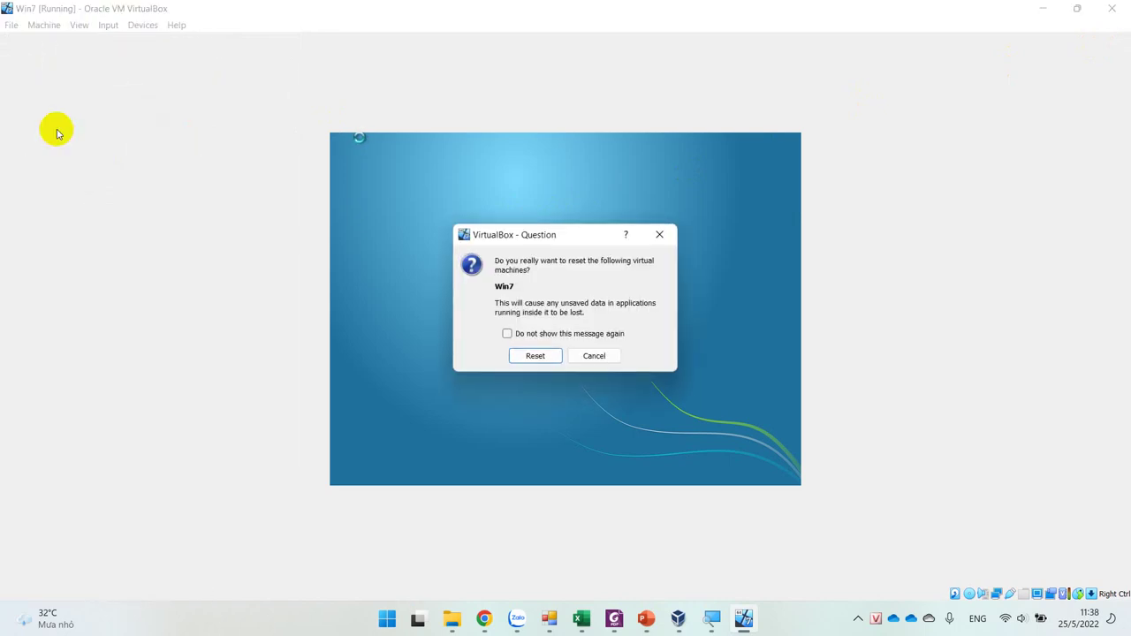
pyautogui.click(532, 354)
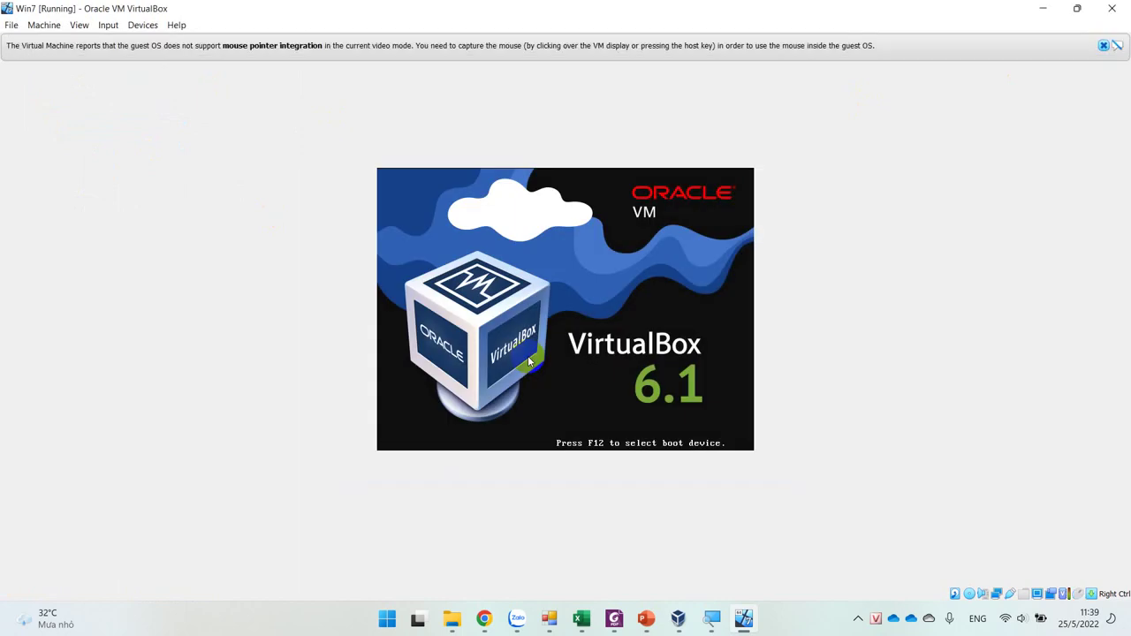
pyautogui.click(528, 357)
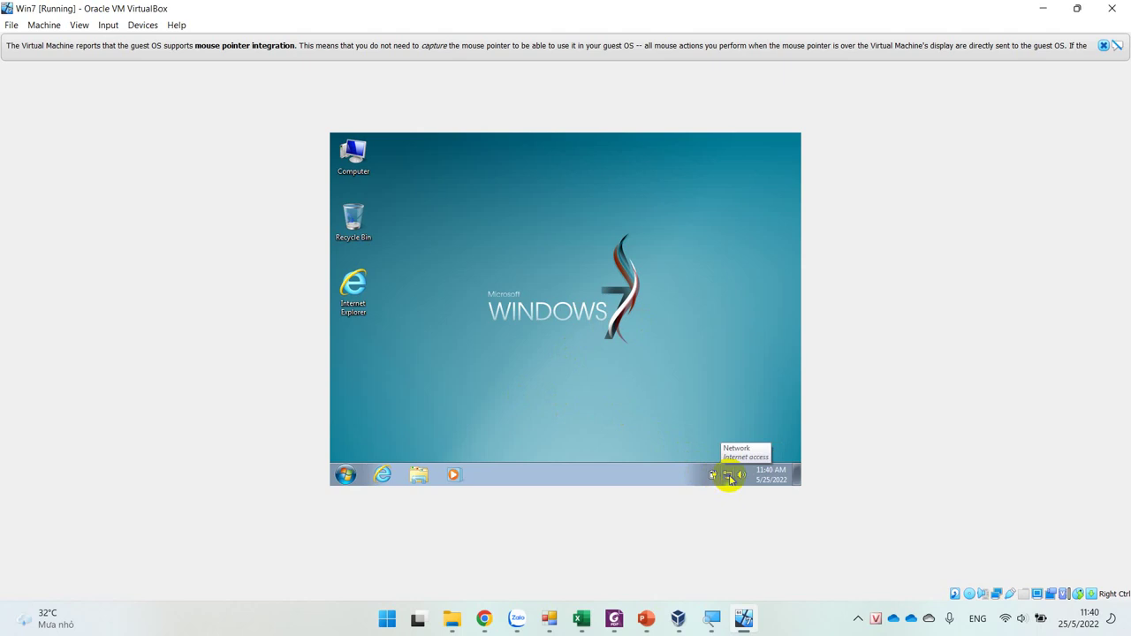
# Step: Open Internet Explorer in the guest and load vnexpress.net to test internet access
pyautogui.doubleClick(354, 284)
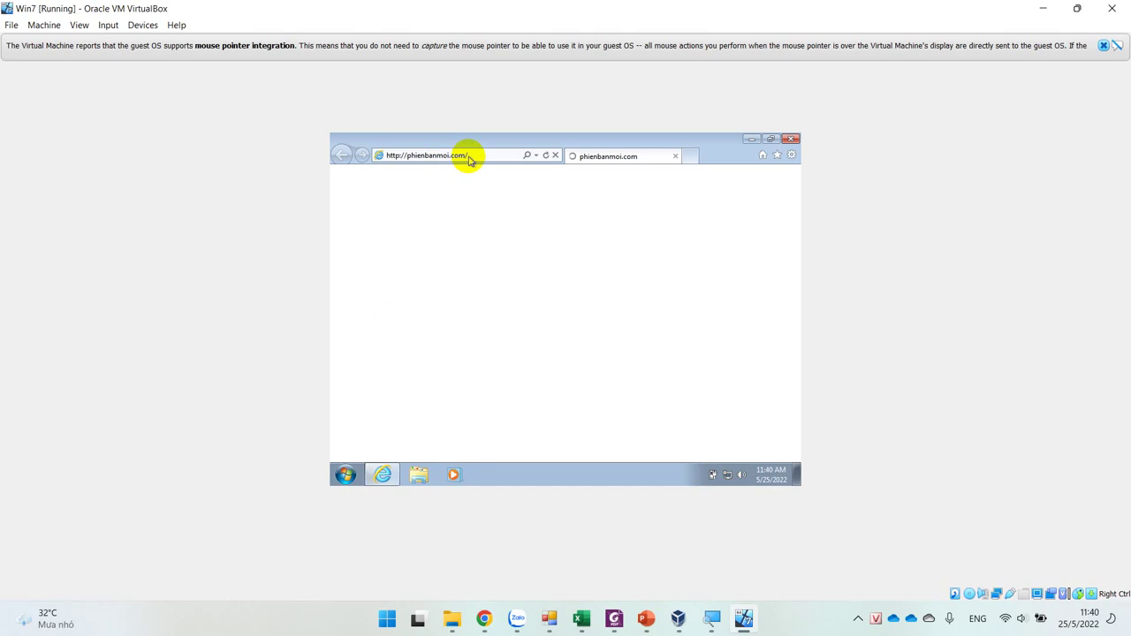
pyautogui.click(469, 157)
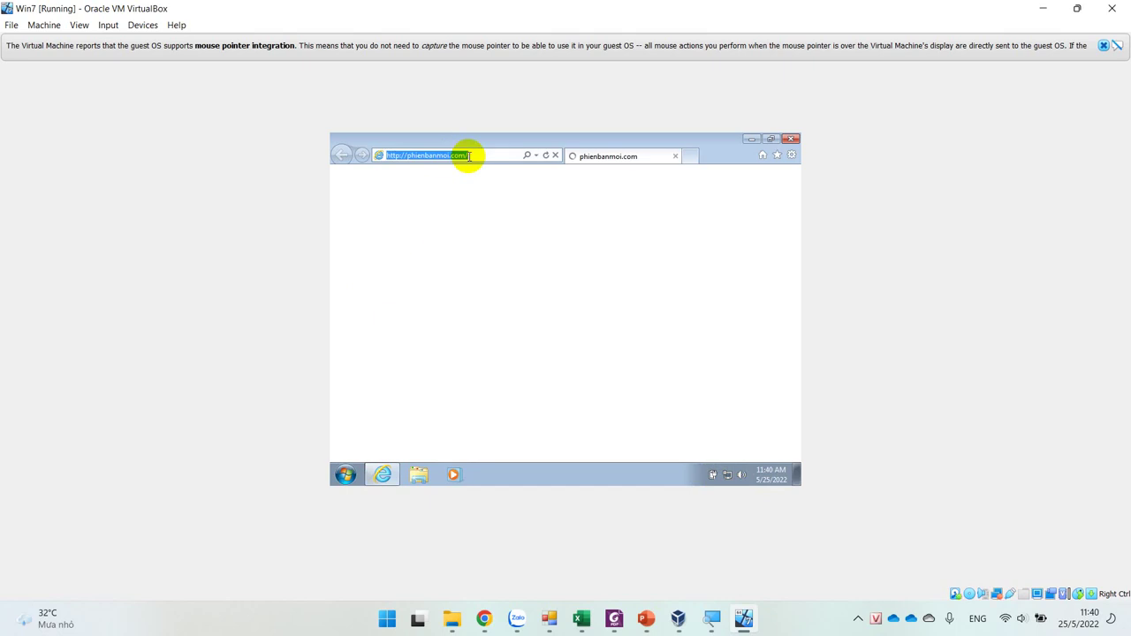
pyautogui.write('vn')
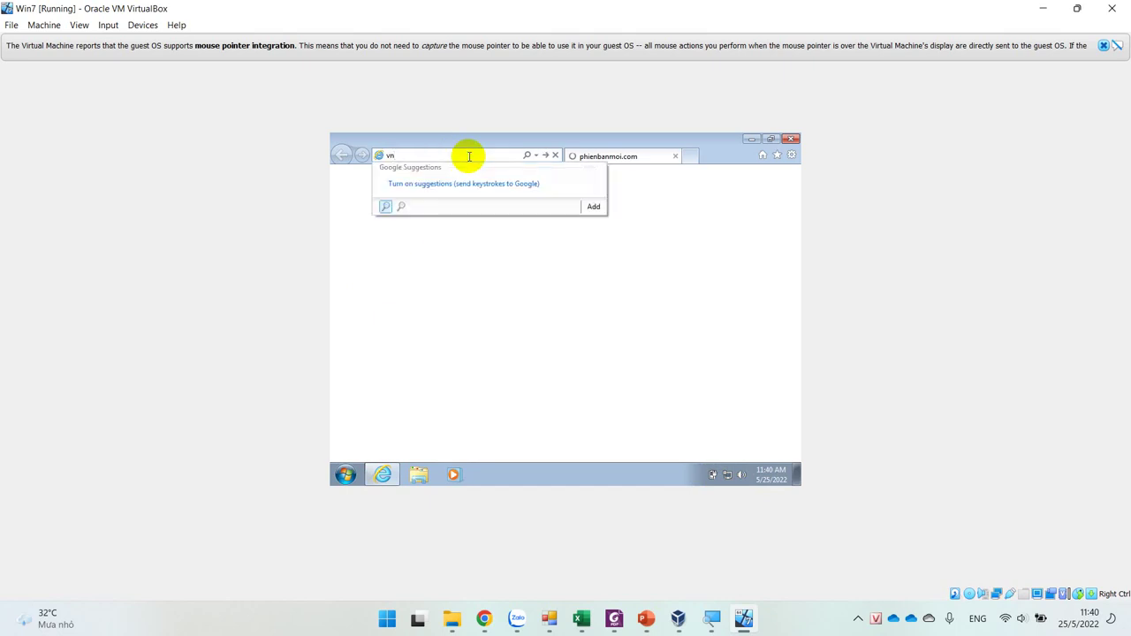
pyautogui.write('express.net')
pyautogui.press('Return')
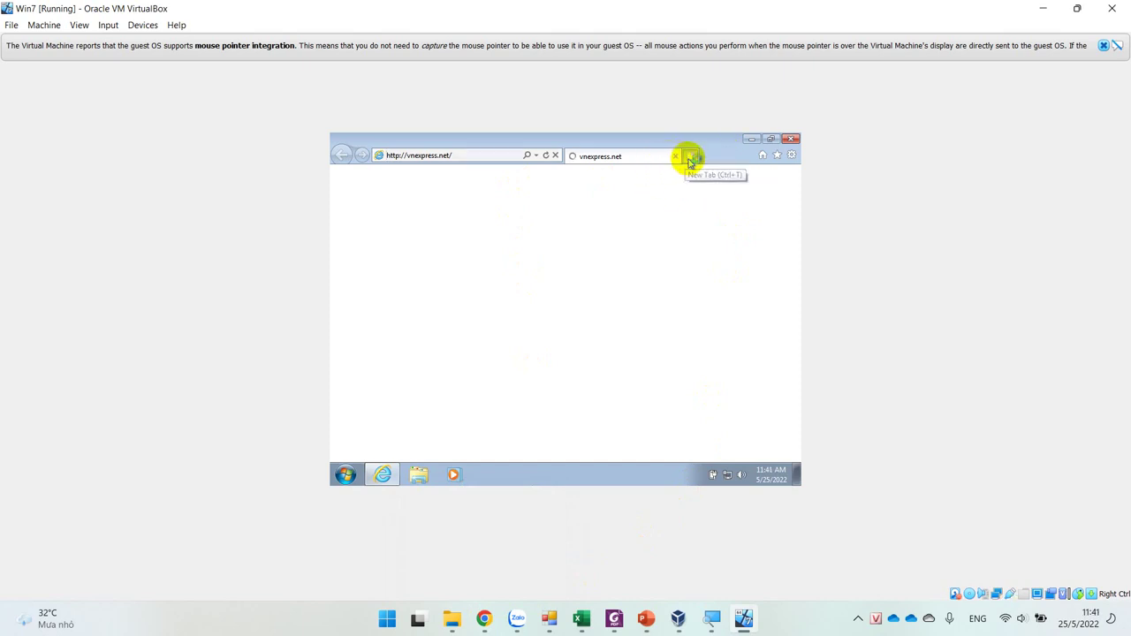
# Step: Open a new browser tab and accept the recommended security and compatibility settings for Internet Explorer 9
pyautogui.click(688, 157)
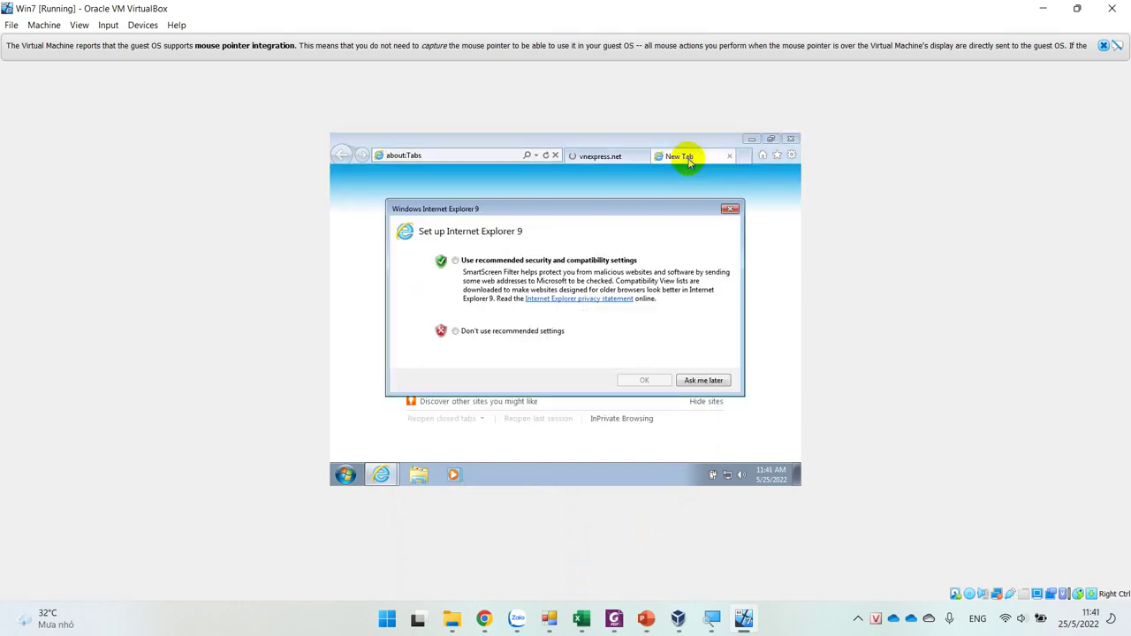
pyautogui.click(594, 270)
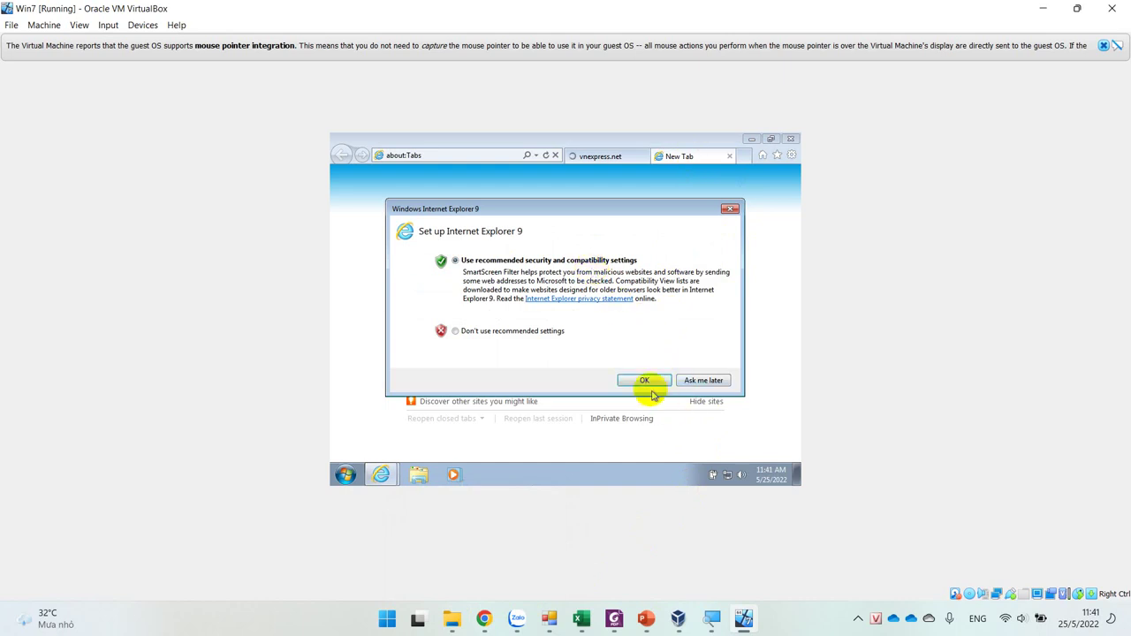
pyautogui.click(644, 380)
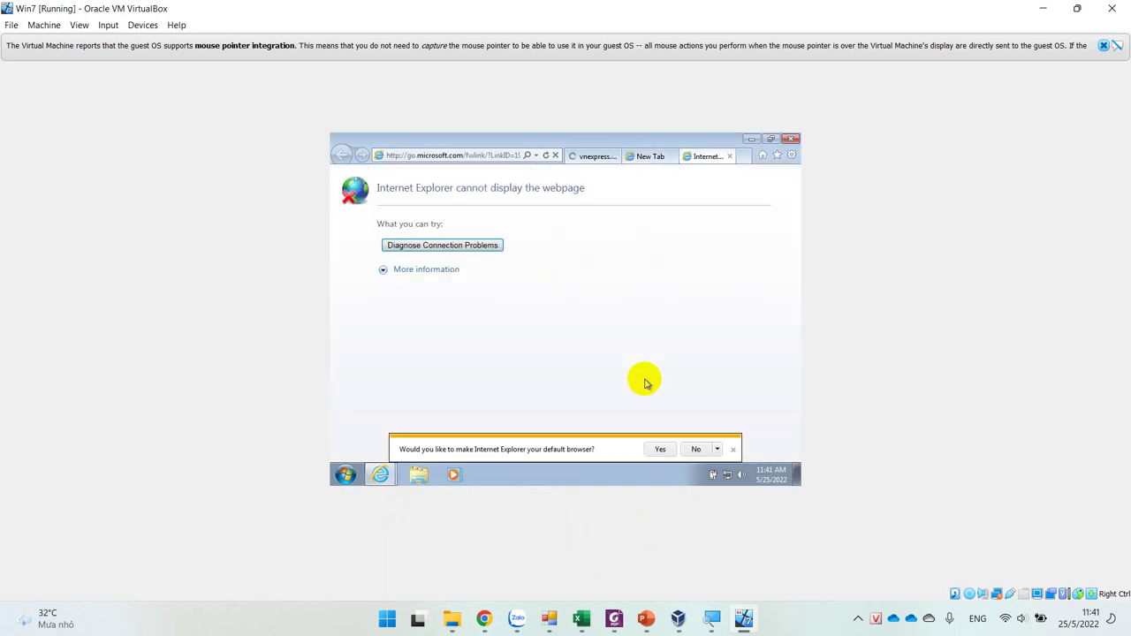
# Step: Load youtube.com in the new tab and make Internet Explorer the default browser
pyautogui.click(595, 158)
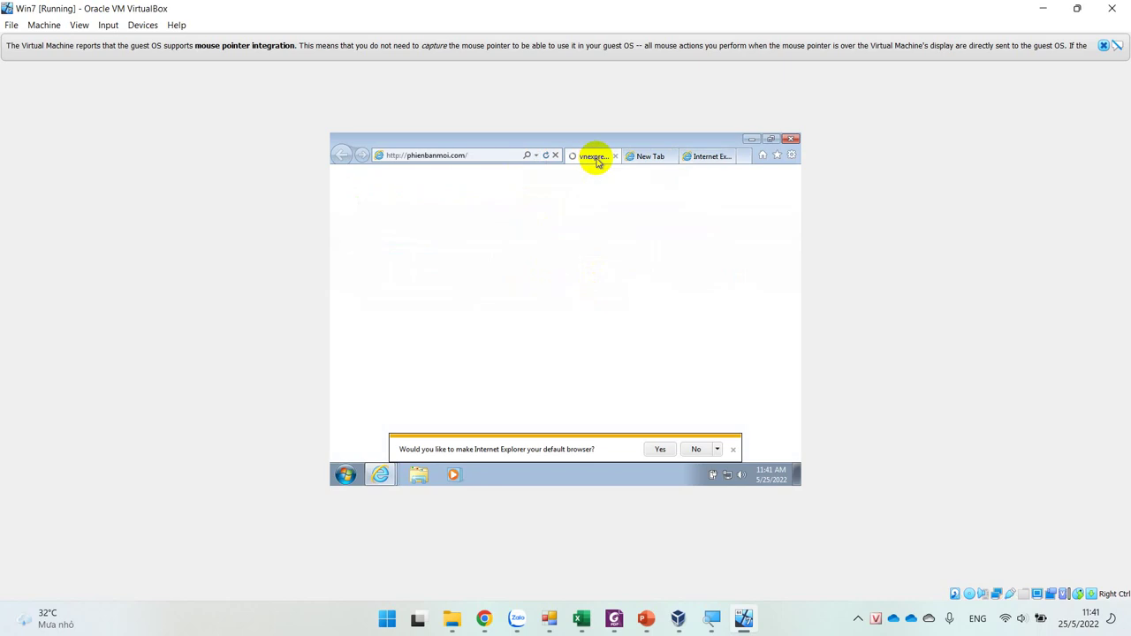
pyautogui.click(646, 159)
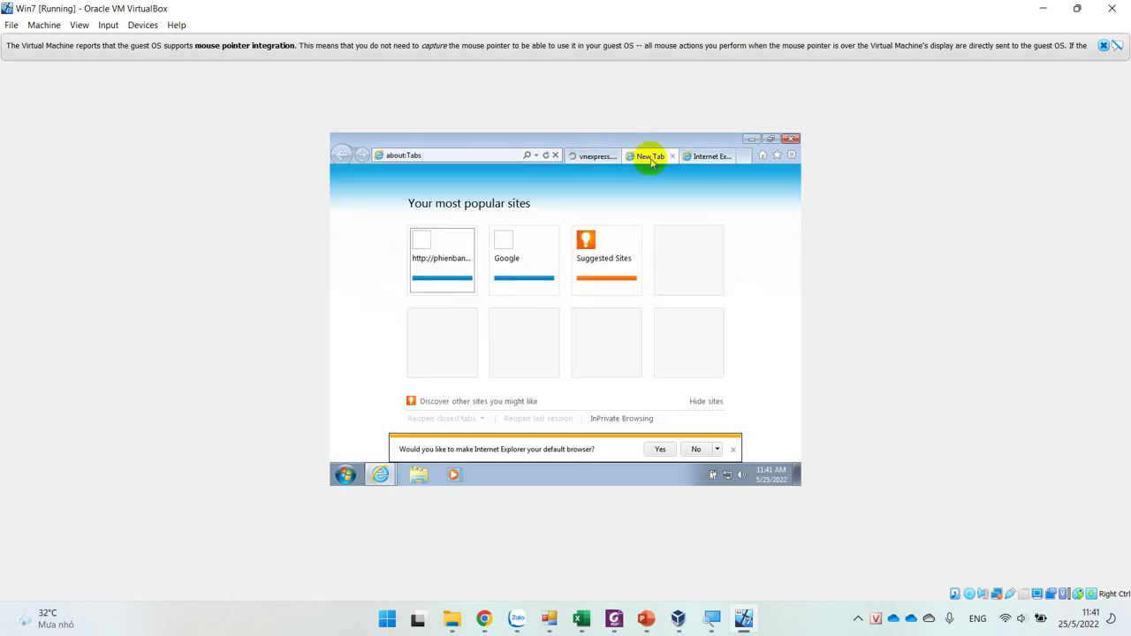
pyautogui.click(493, 155)
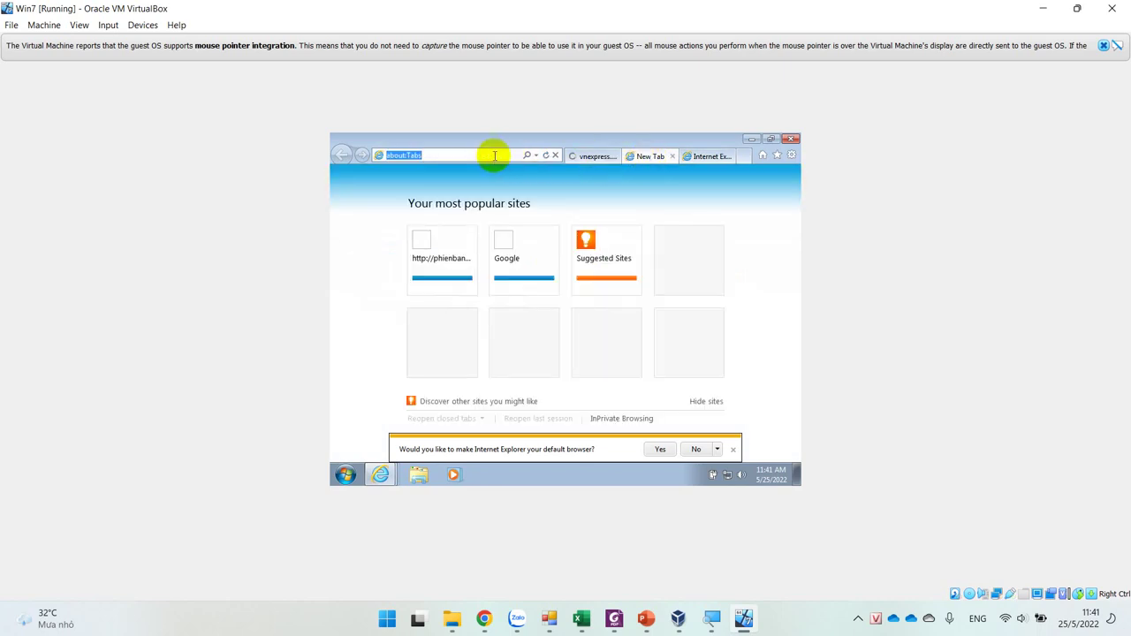
pyautogui.write('yout')
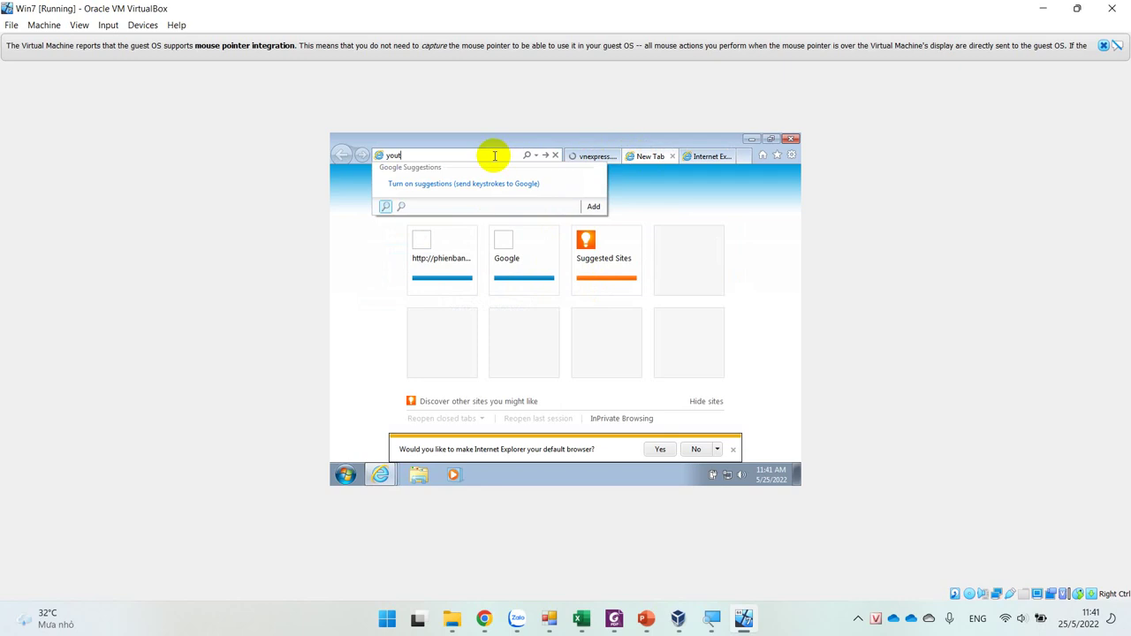
pyautogui.write('ube.com')
pyautogui.press('Return')
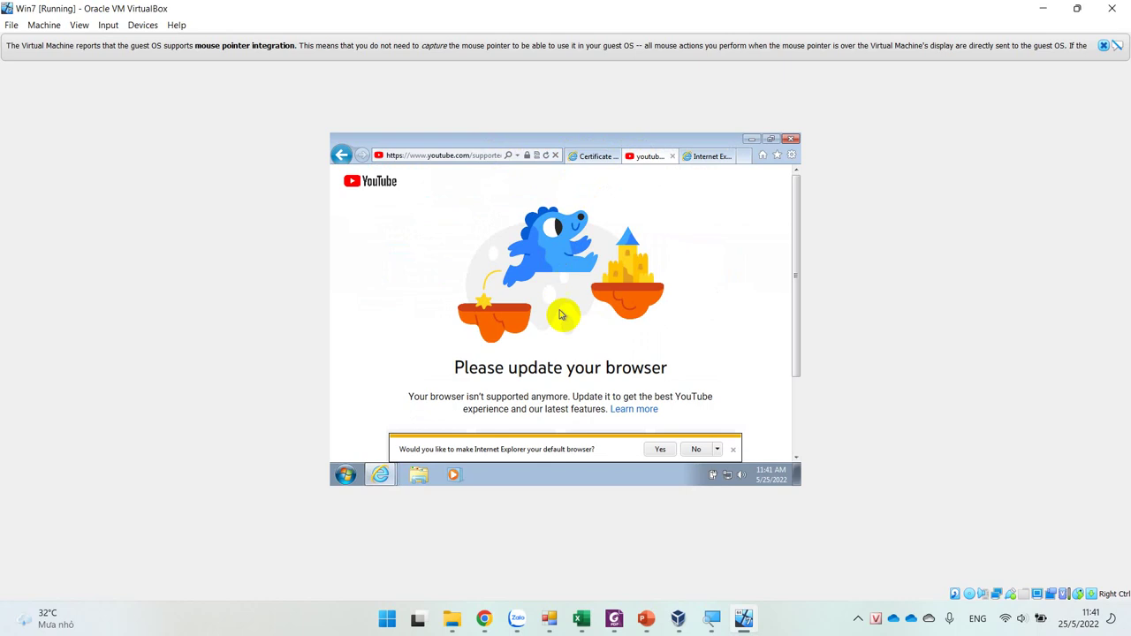
pyautogui.click(663, 450)
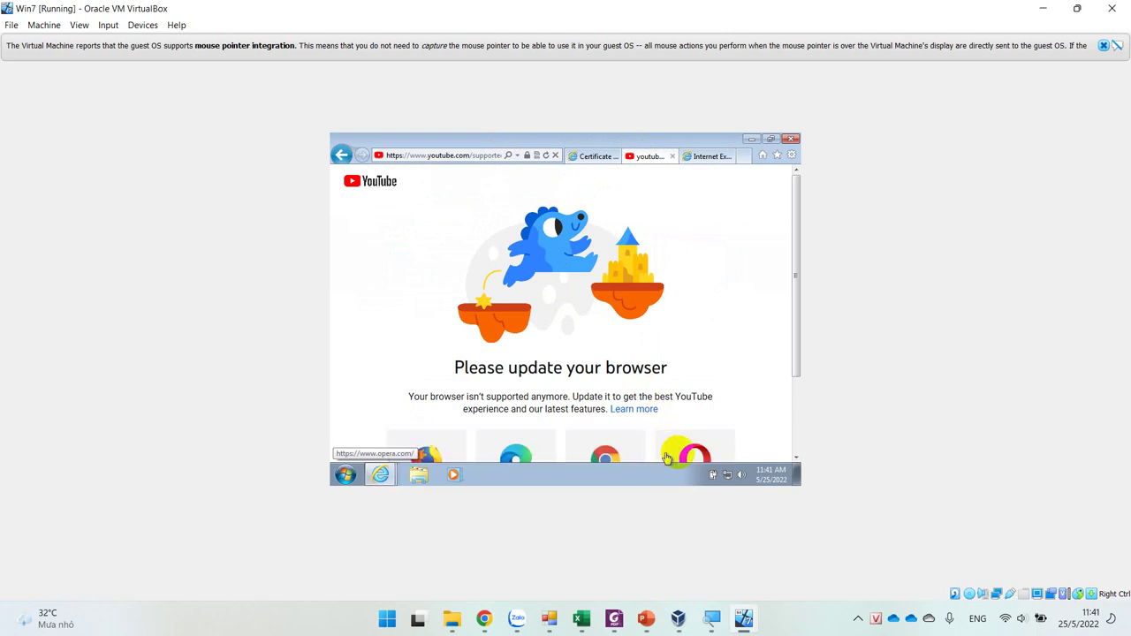
# Step: Open the Microsoft Edge page from YouTube's suggested browsers and try to start its download for Windows 7
pyautogui.scroll(-1, 707, 351)
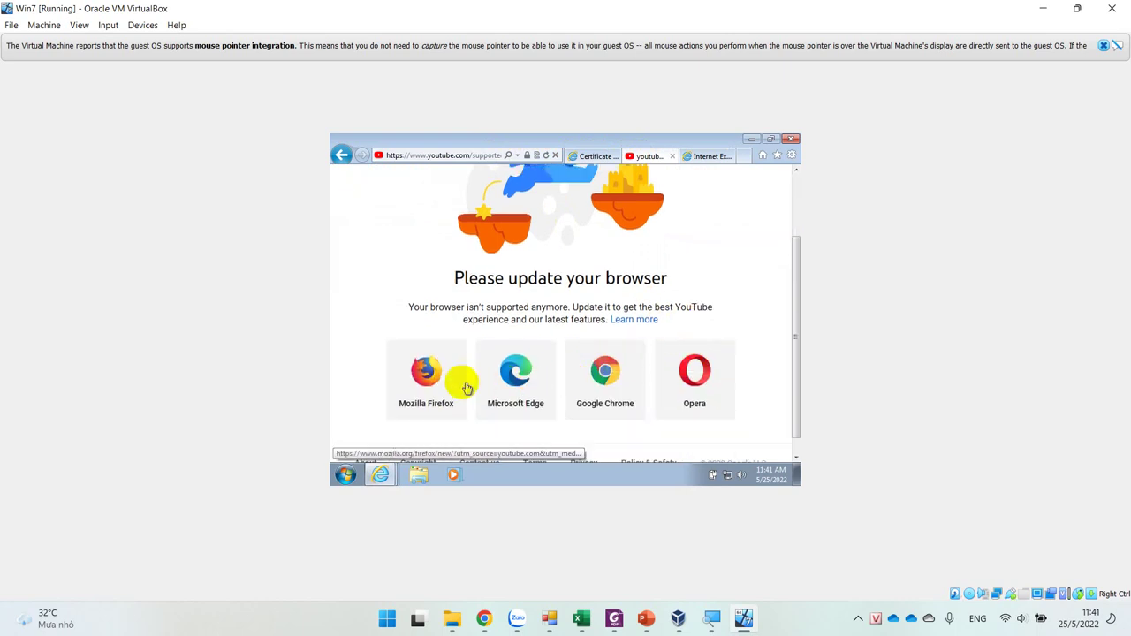
pyautogui.click(601, 376)
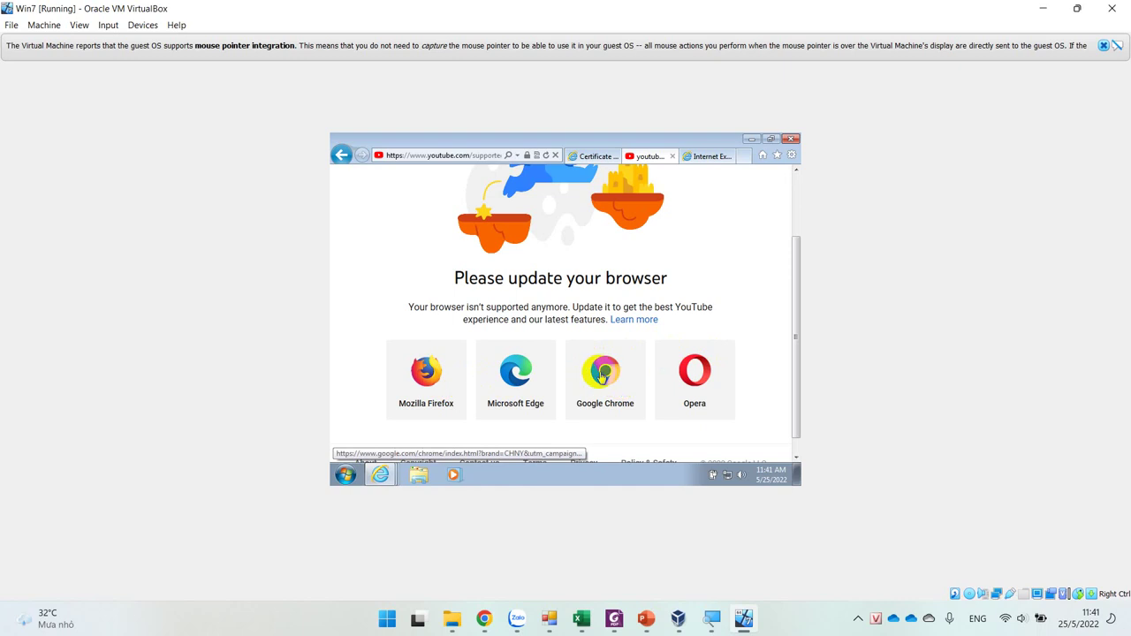
pyautogui.scroll(-1, 604, 362)
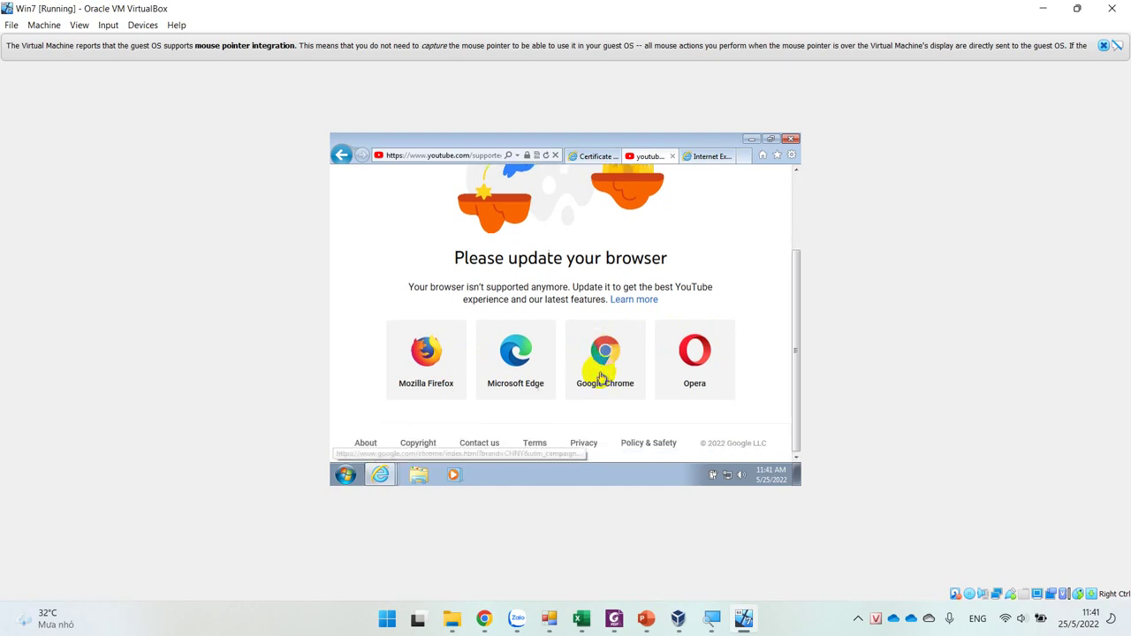
pyautogui.click(512, 354)
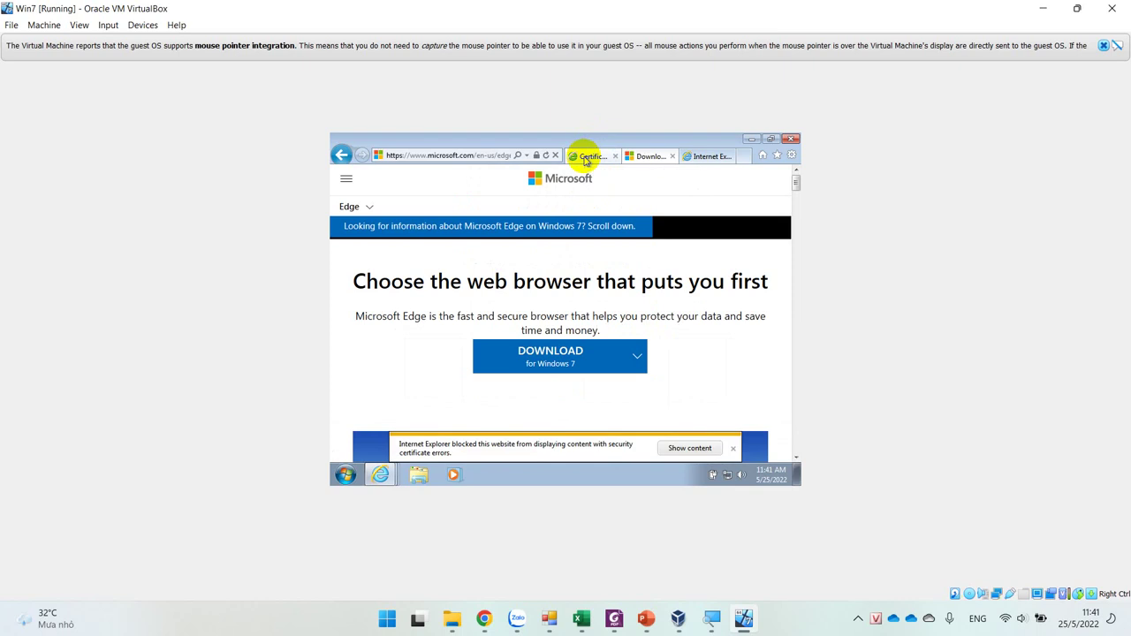
pyautogui.click(566, 361)
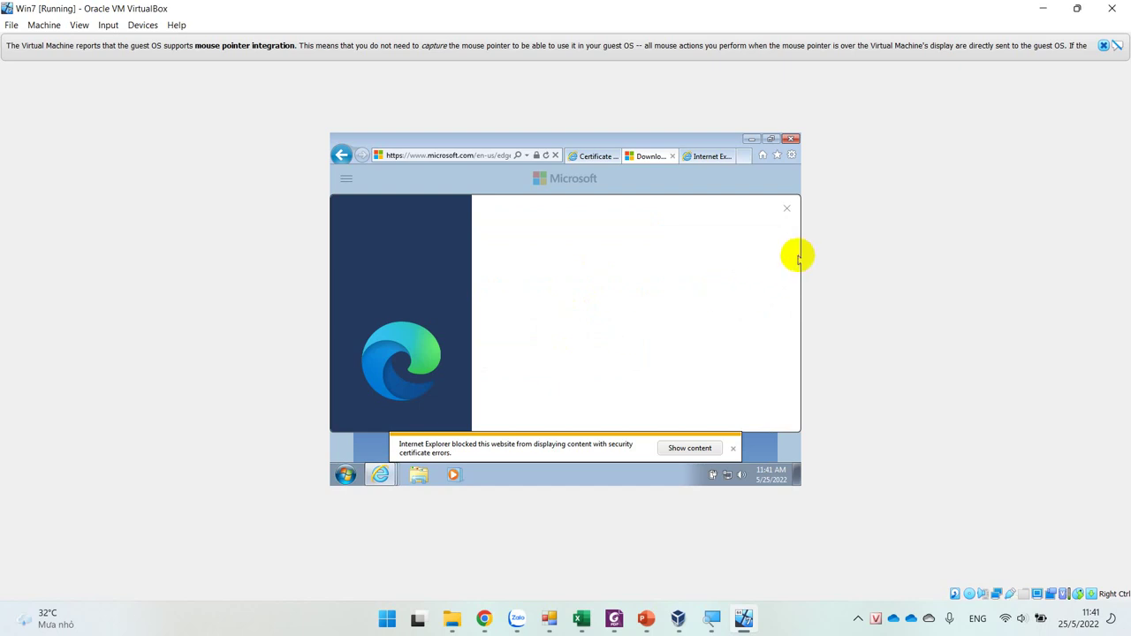
# Step: Close the security certificate notice and the blank Edge download dialog, and minimize Internet Explorer
pyautogui.click(733, 450)
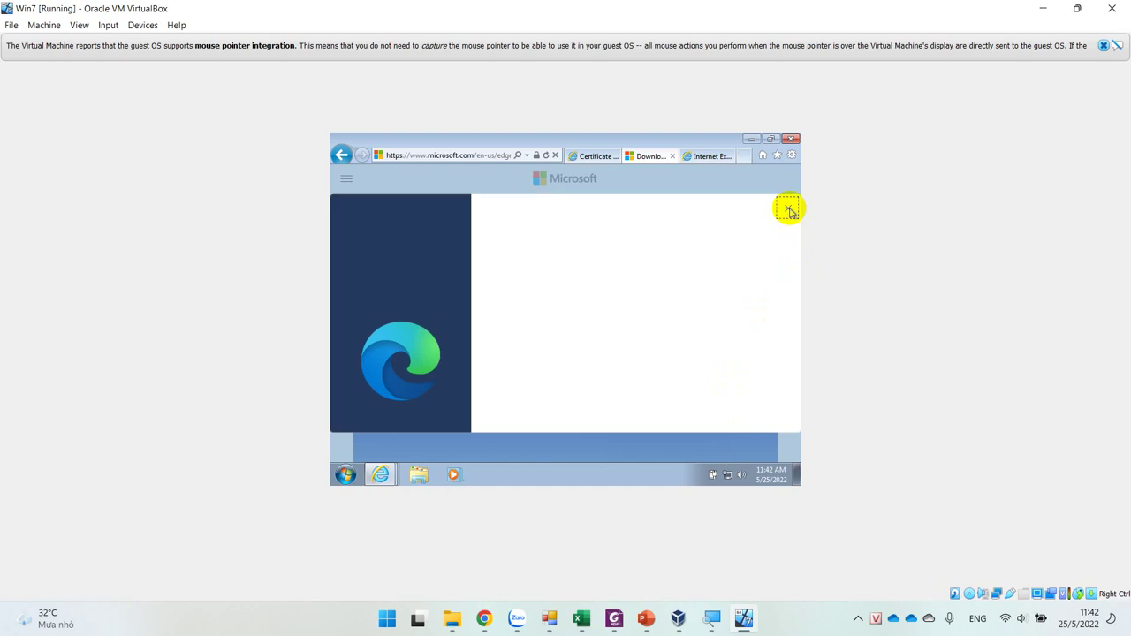
pyautogui.click(789, 212)
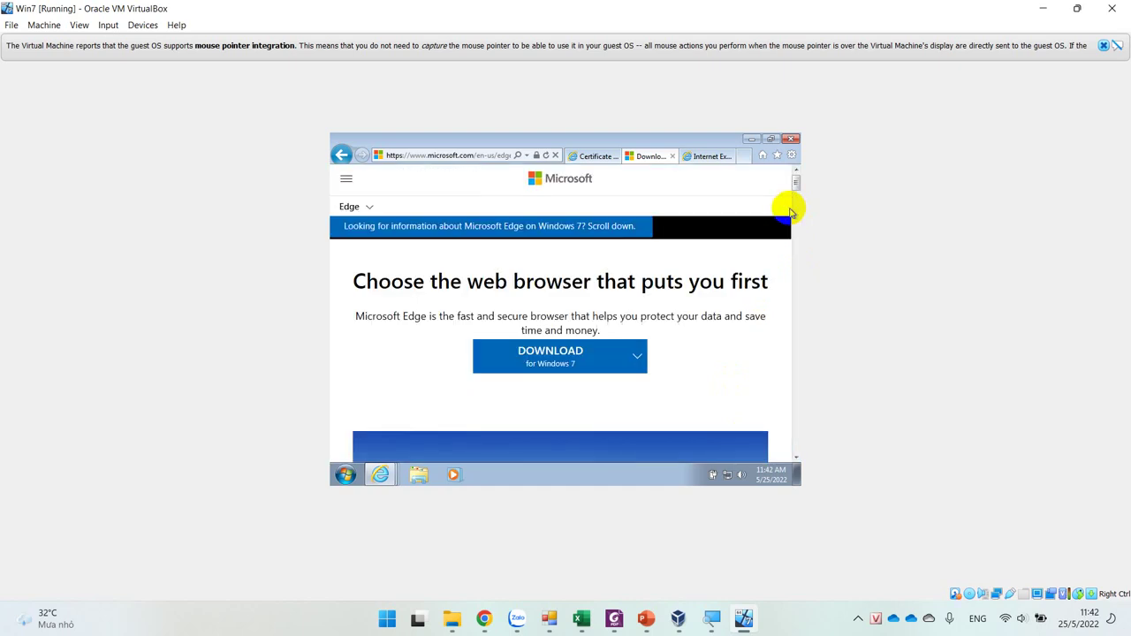
pyautogui.click(770, 140)
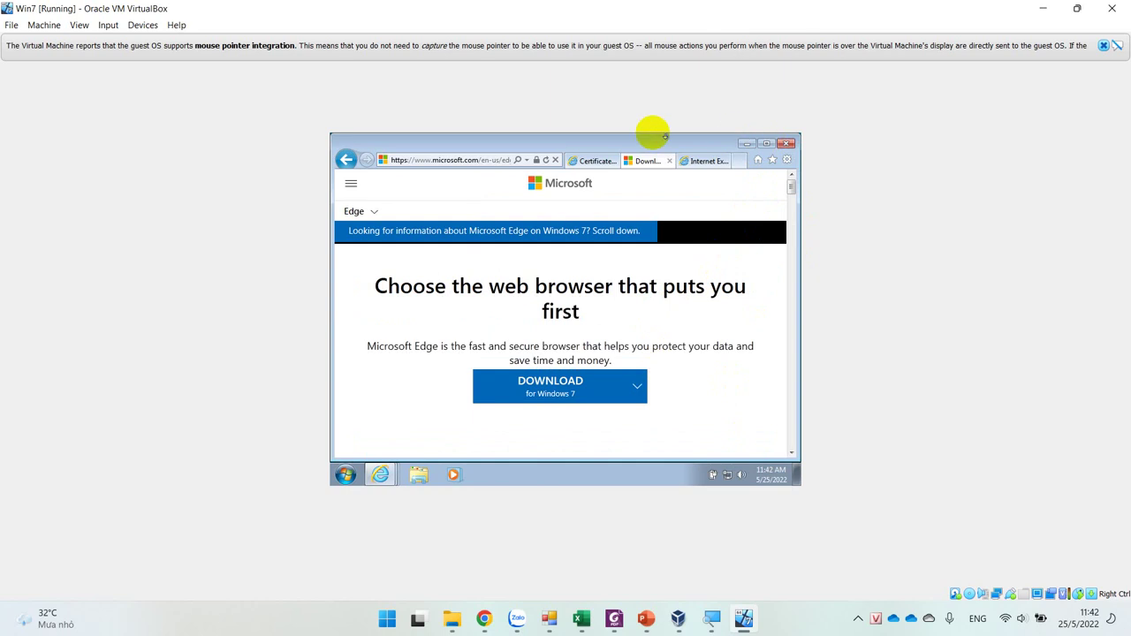
pyautogui.click(768, 144)
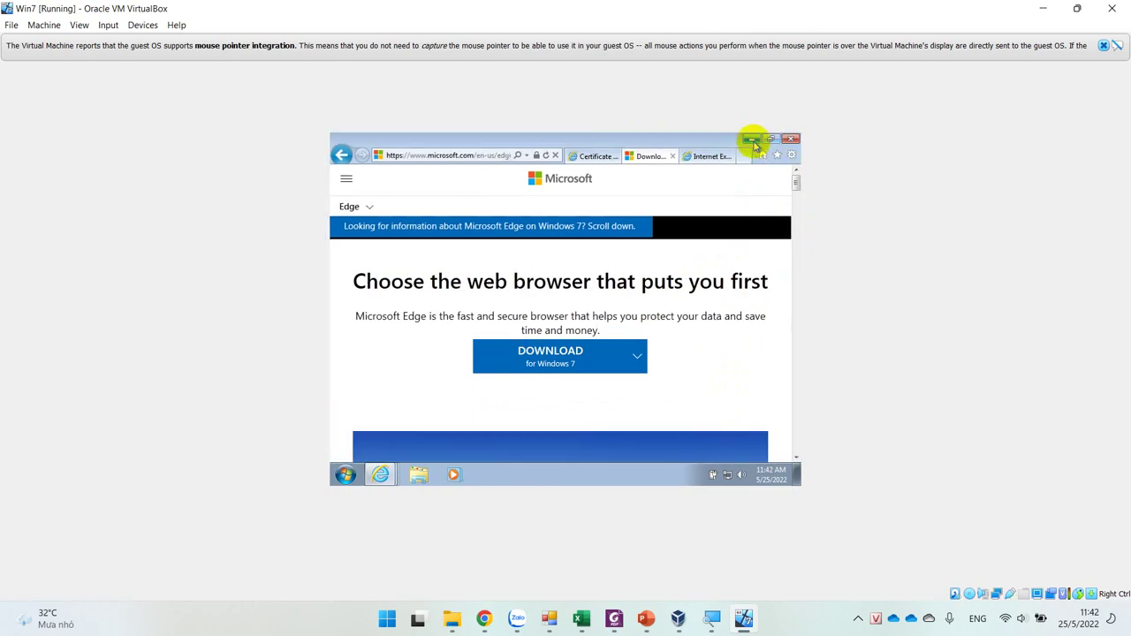
pyautogui.click(748, 140)
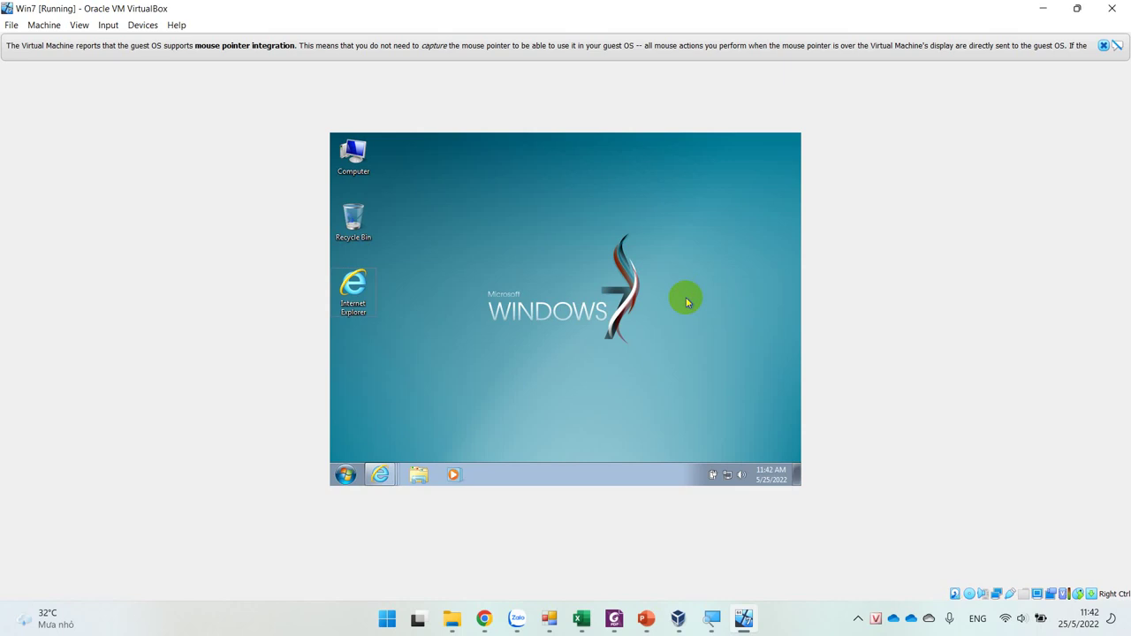
# Step: Dismiss the mouse pointer integration message and look up the full-screen mode command for the virtual machine
pyautogui.press('super+g')
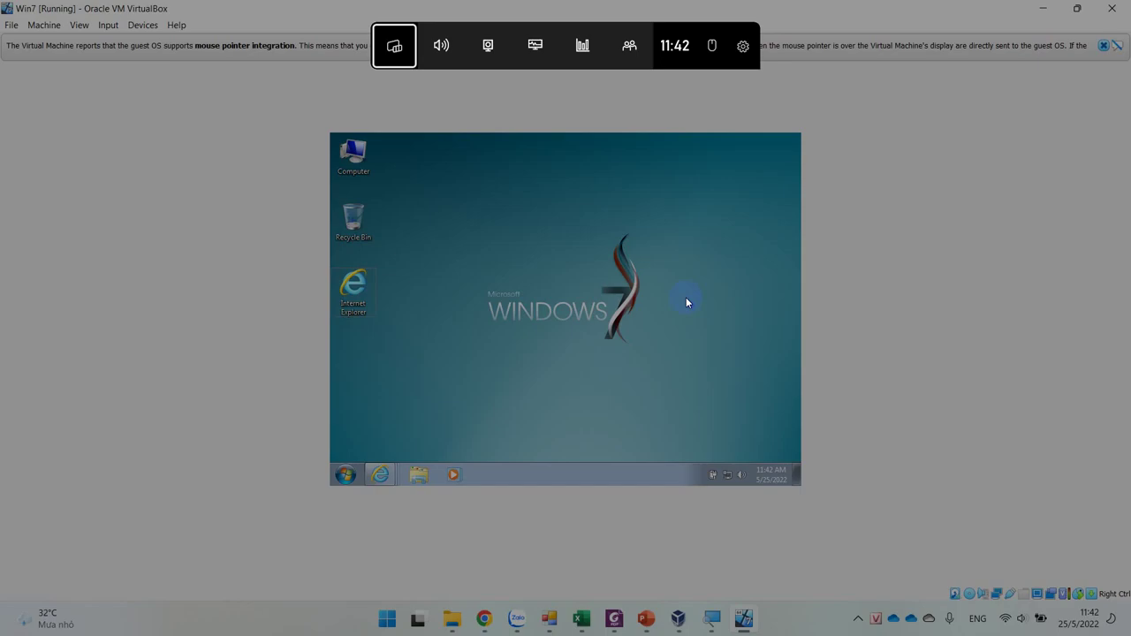
pyautogui.click(686, 300)
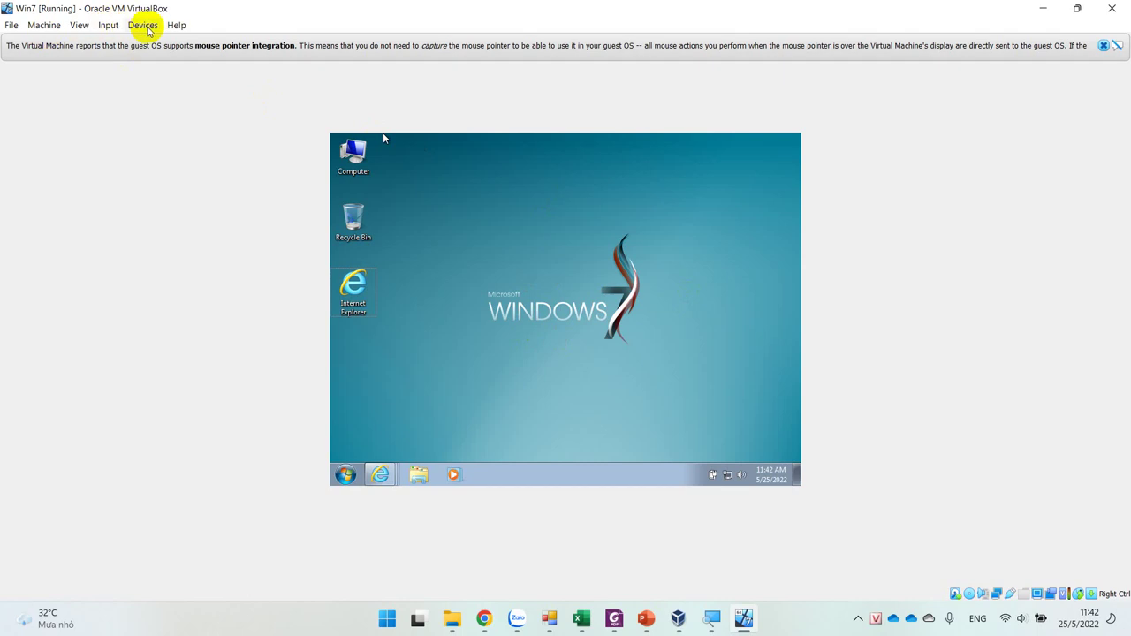
pyautogui.click(1103, 45)
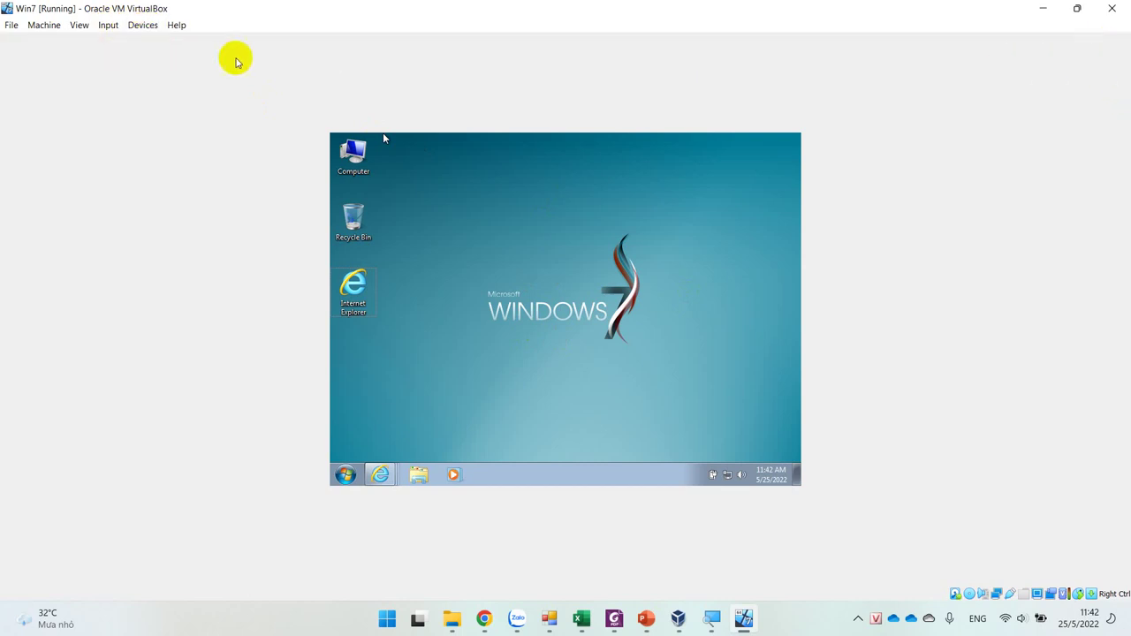
pyautogui.click(144, 30)
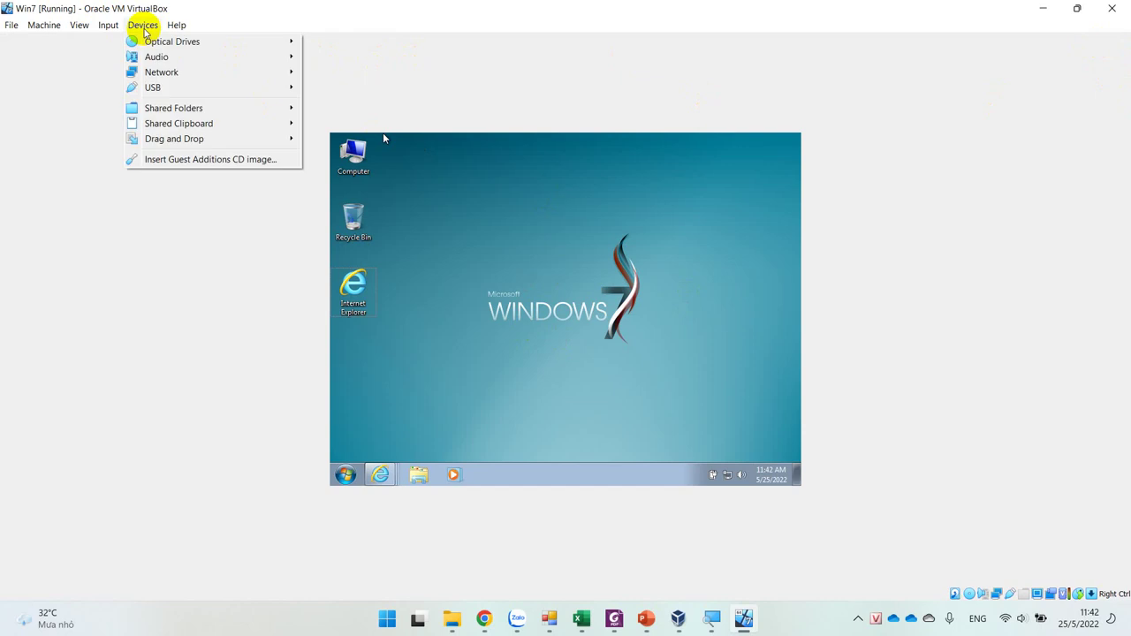
pyautogui.moveTo(79, 26)
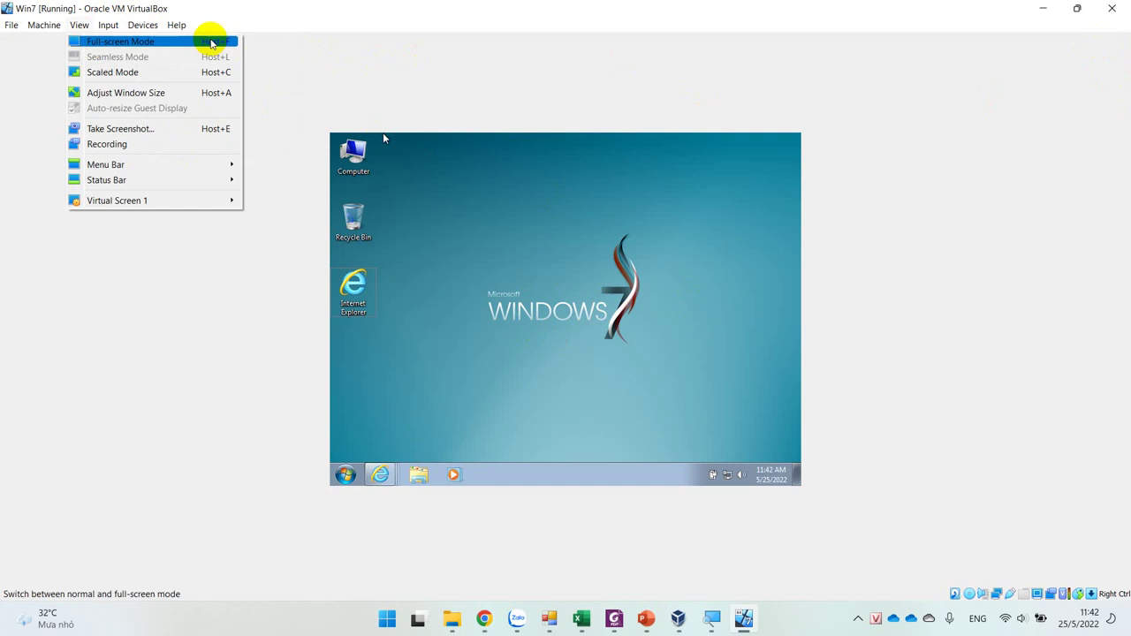
pyautogui.click(570, 345)
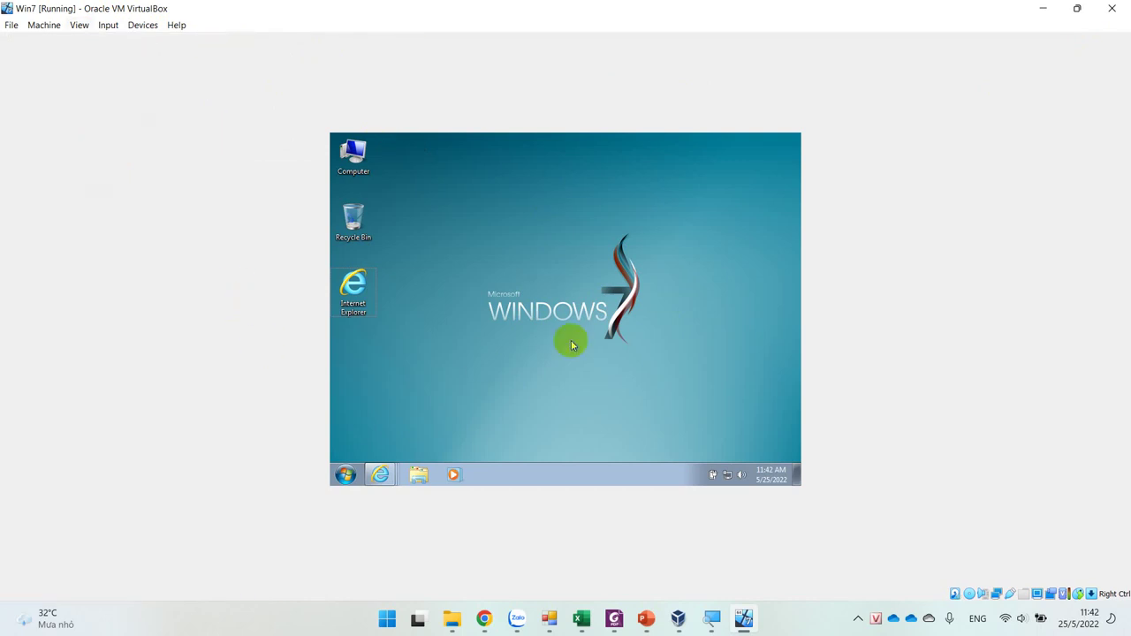
pyautogui.press('super')
pyautogui.press('super')
pyautogui.press('super')
pyautogui.press('super')
pyautogui.press('super+f')
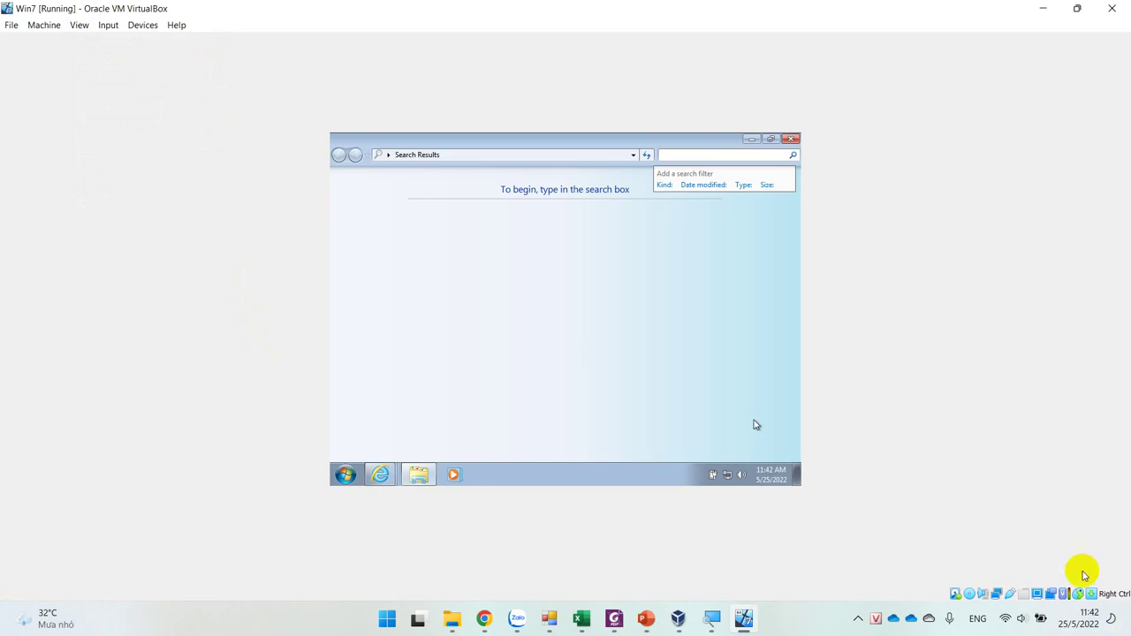
# Step: Switch the Win7 virtual machine to full-screen mode without showing the notice again, and close the guest's search window
pyautogui.click(46, 24)
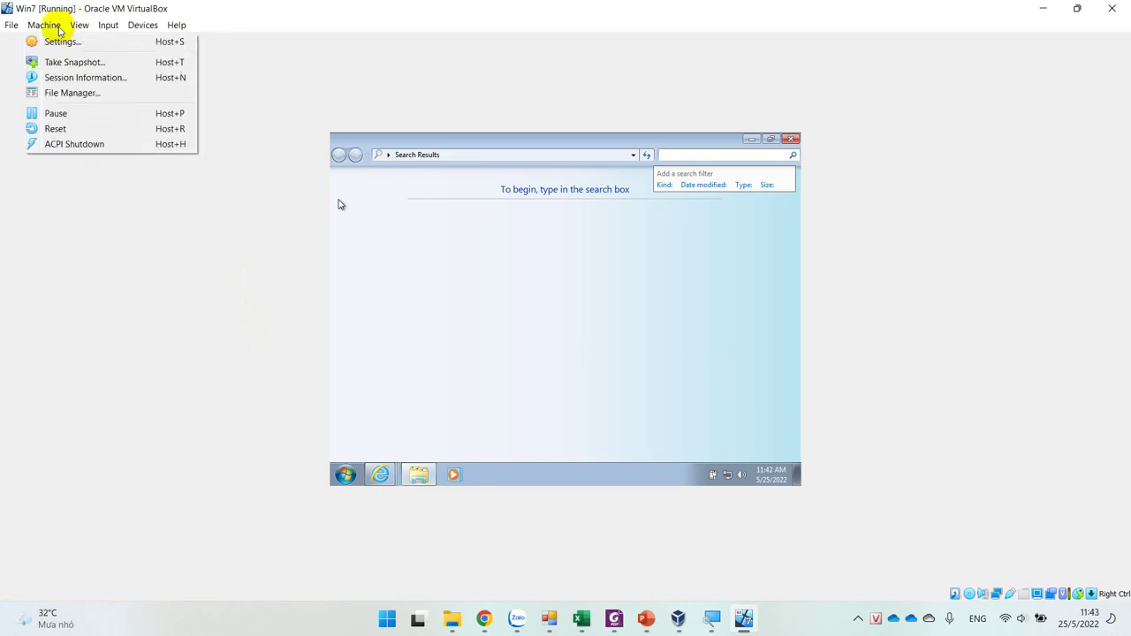
pyautogui.click(91, 40)
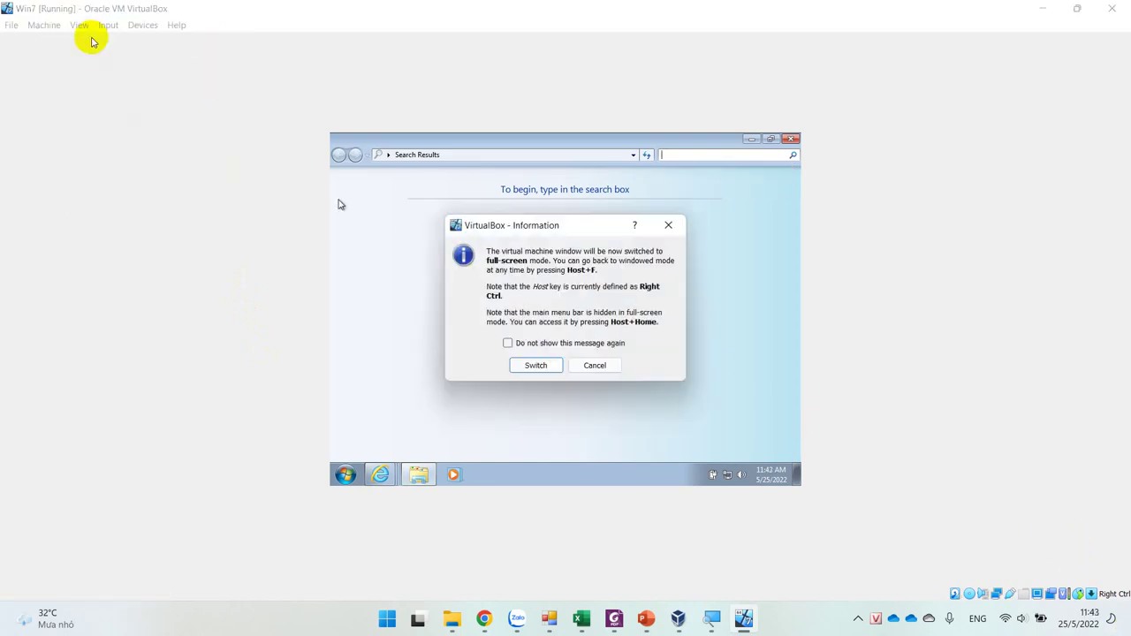
pyautogui.click(522, 343)
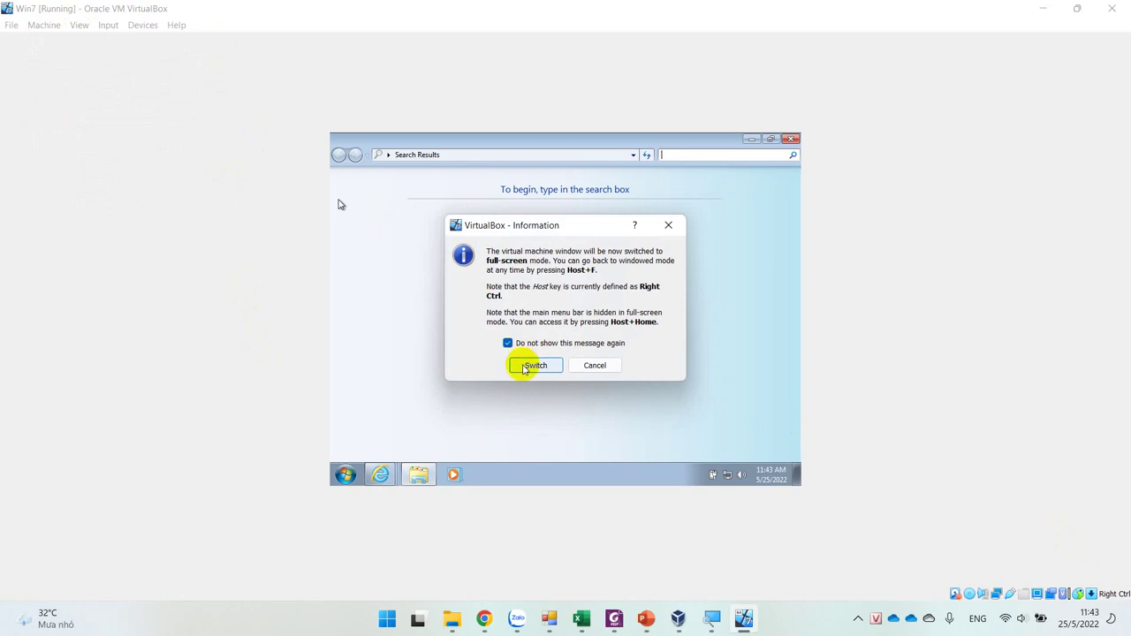
pyautogui.click(533, 365)
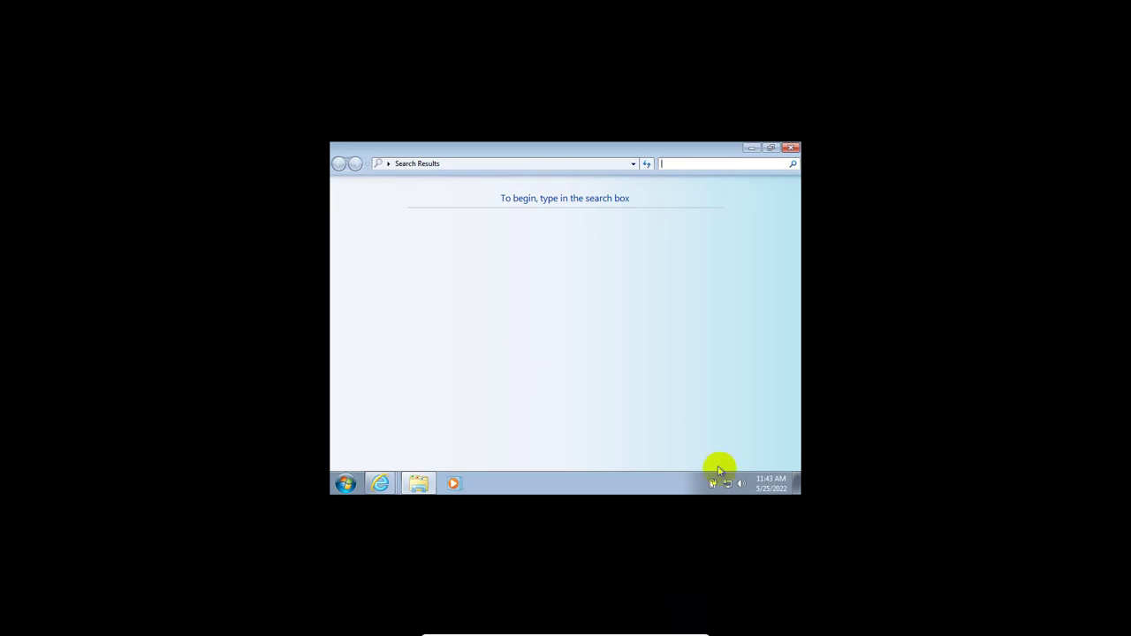
pyautogui.click(790, 147)
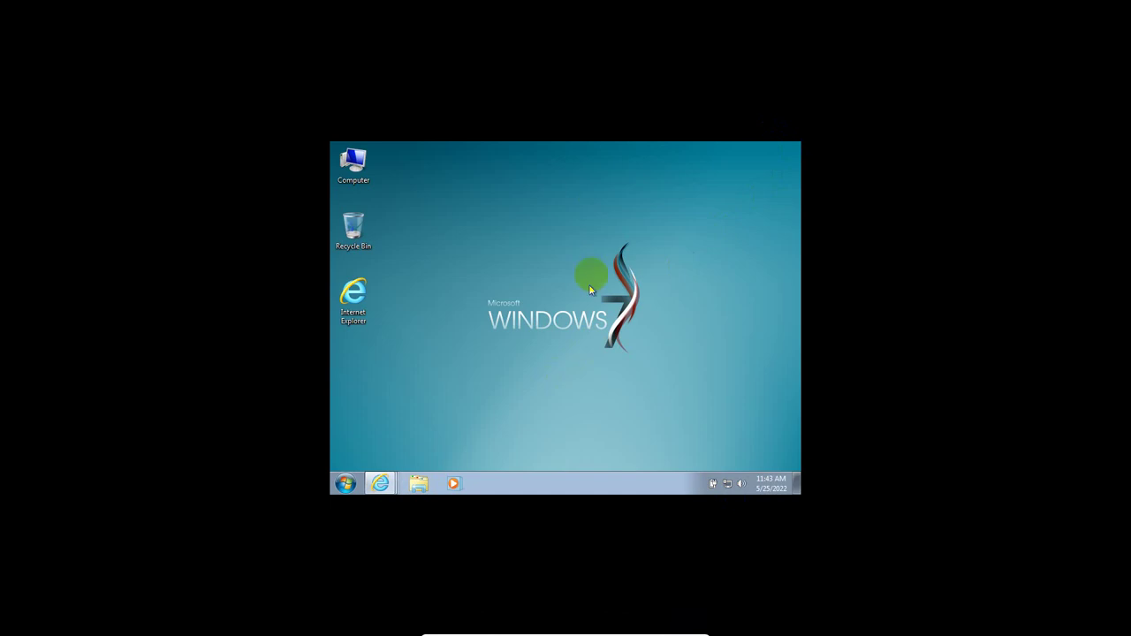
# Step: Set the guest's screen resolution to 1280 × 1024 and keep the changed display settings
pyautogui.rightClick(597, 199)
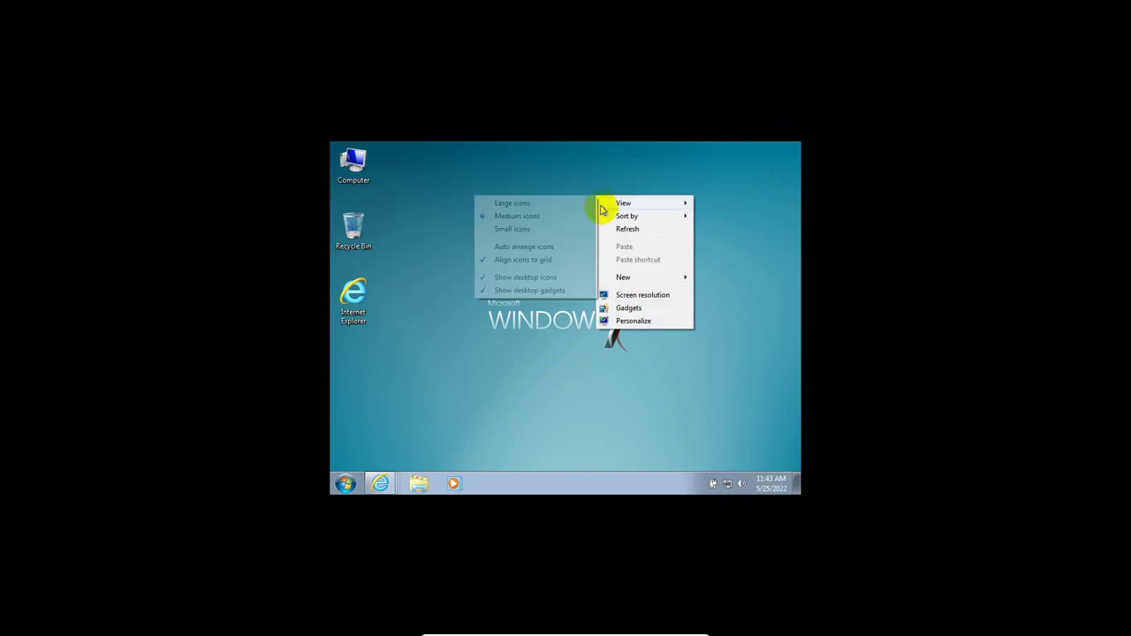
pyautogui.click(641, 296)
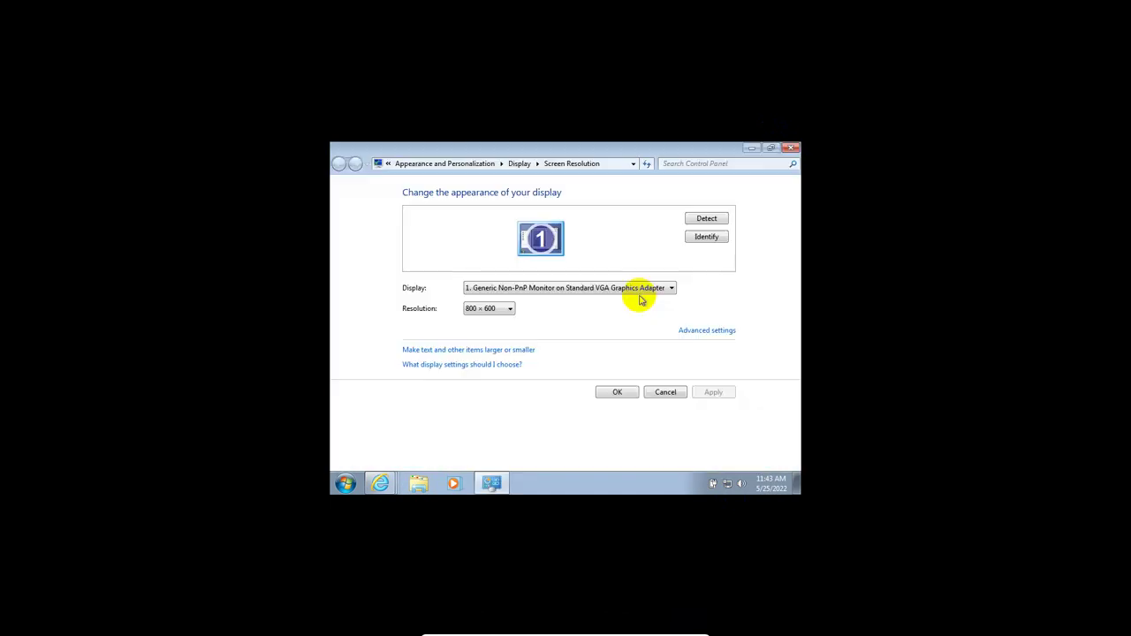
pyautogui.click(484, 310)
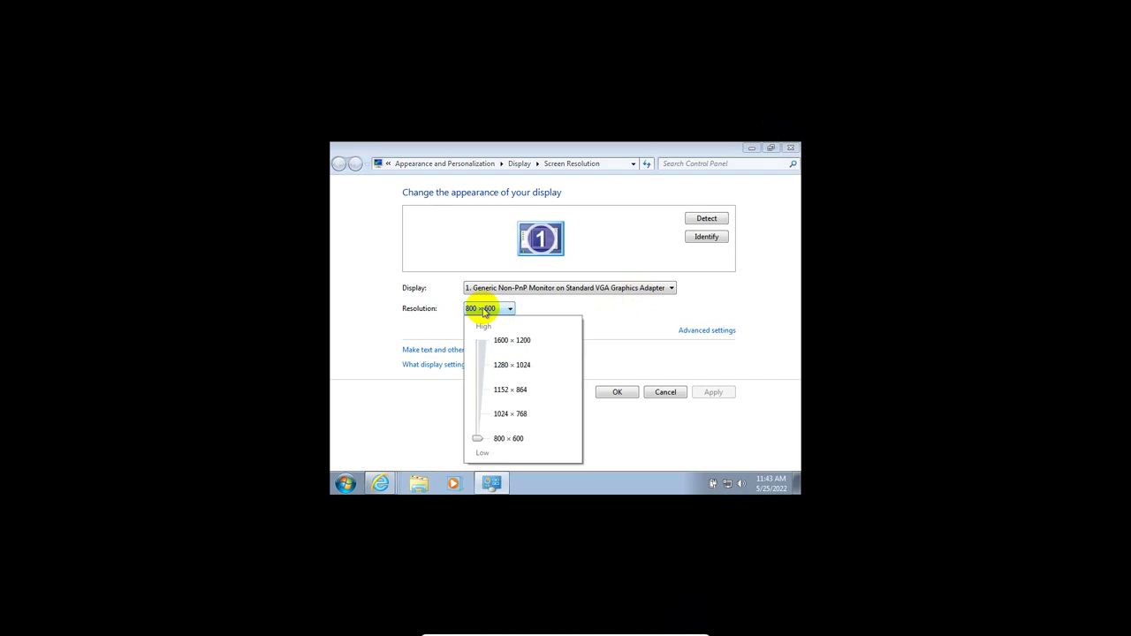
pyautogui.click(500, 366)
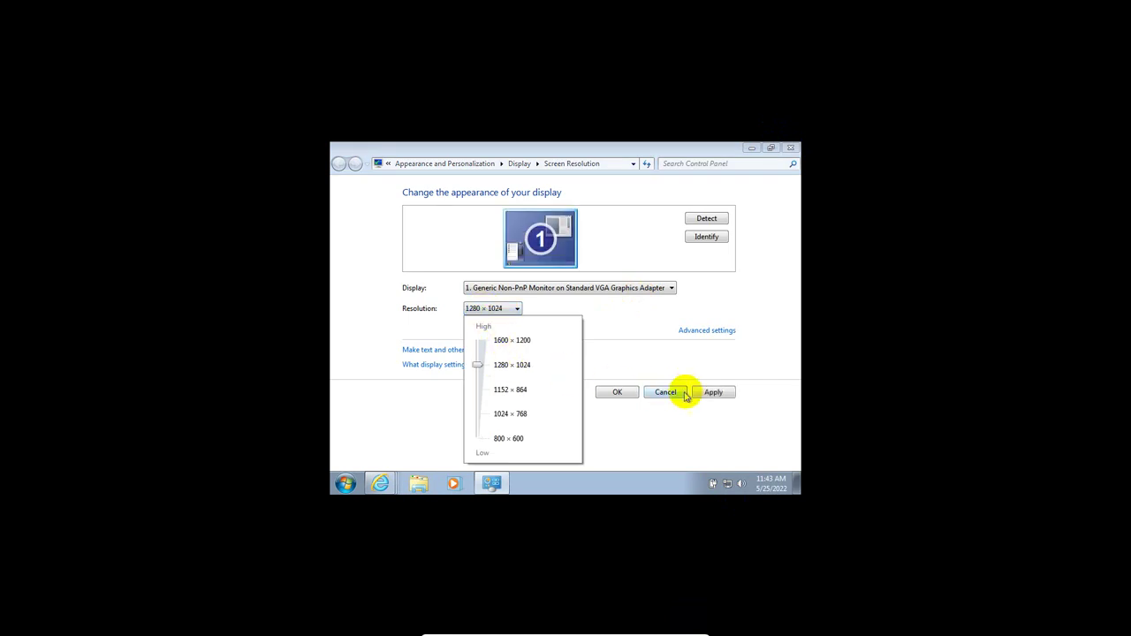
pyautogui.click(712, 393)
pyautogui.click(714, 393)
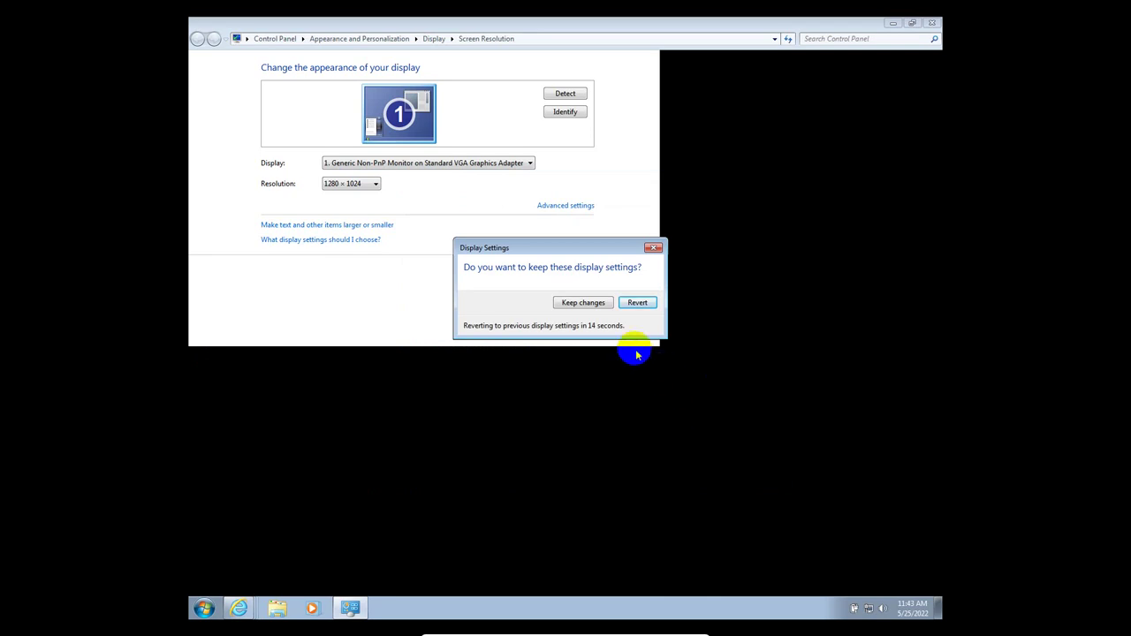
pyautogui.click(586, 303)
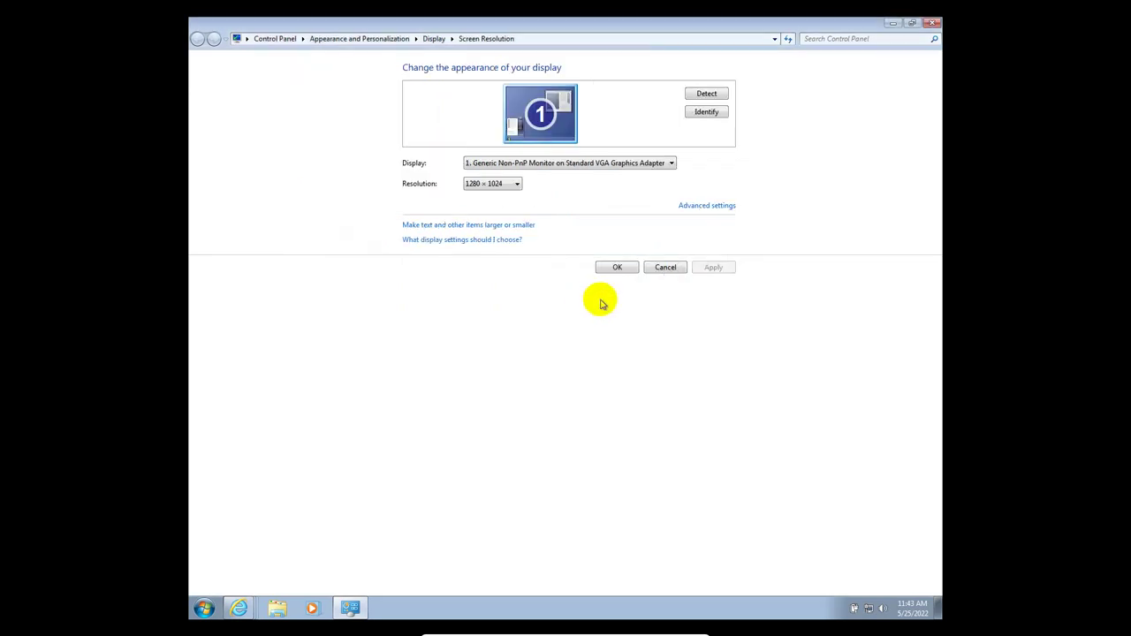
# Step: Raise the guest's screen resolution to 1600 × 1200, keep the changes, and close the display settings
pyautogui.click(515, 184)
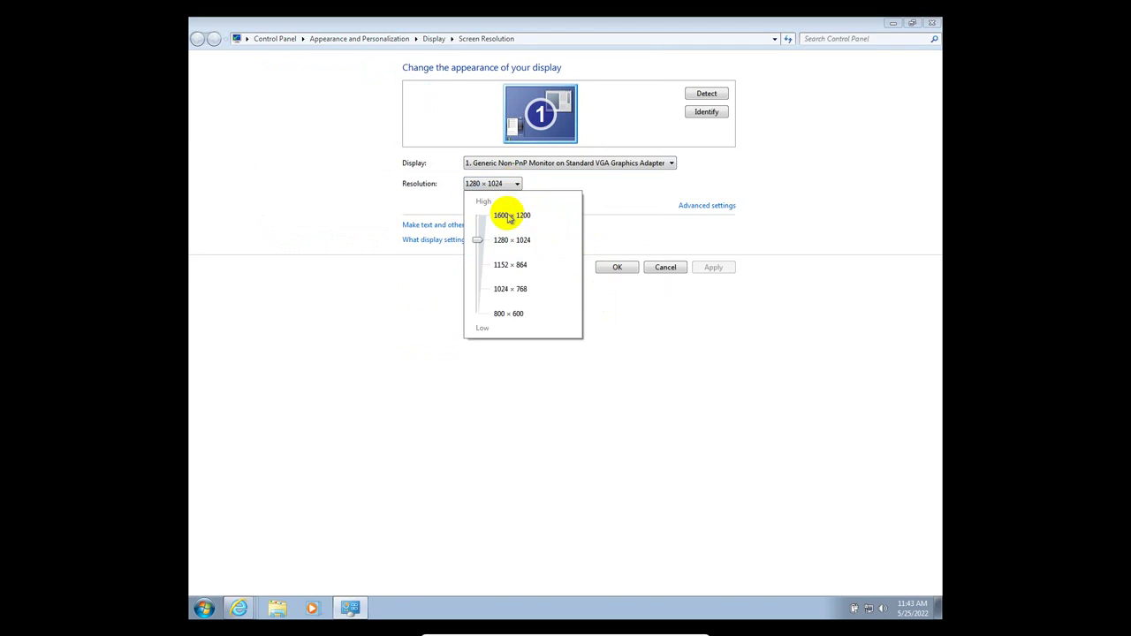
pyautogui.click(508, 213)
pyautogui.click(707, 268)
pyautogui.click(709, 268)
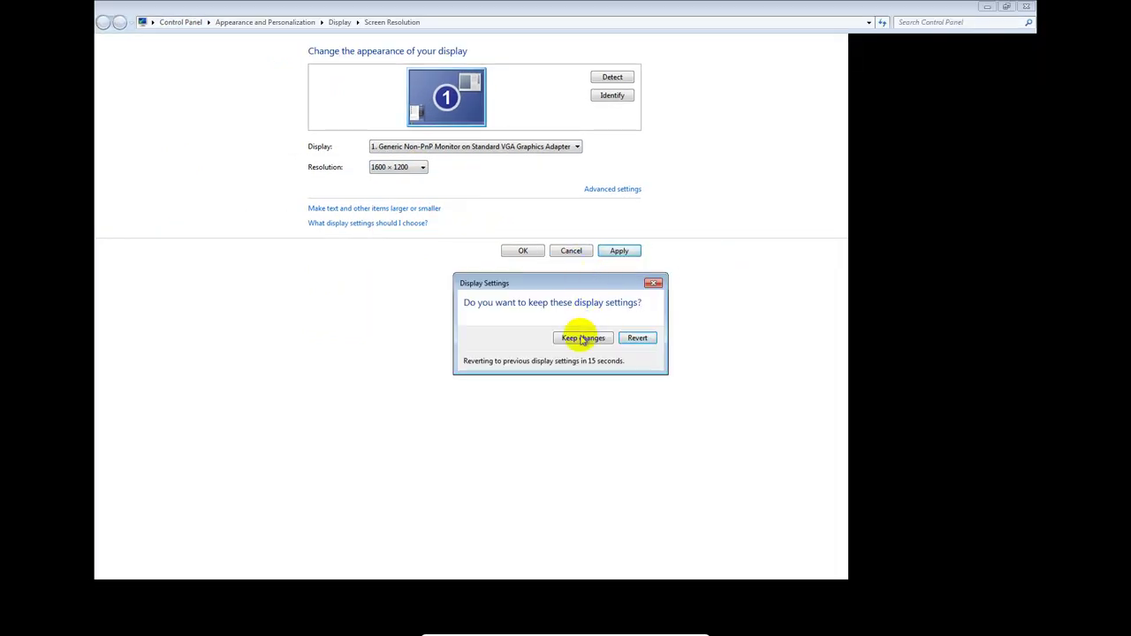
pyautogui.click(581, 338)
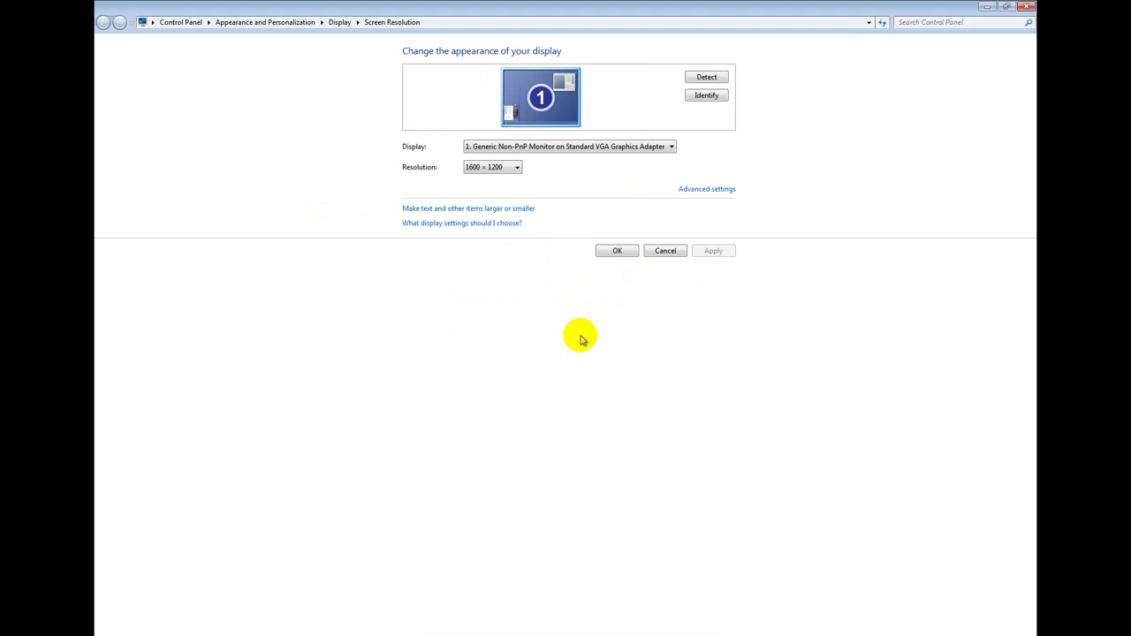
pyautogui.click(617, 251)
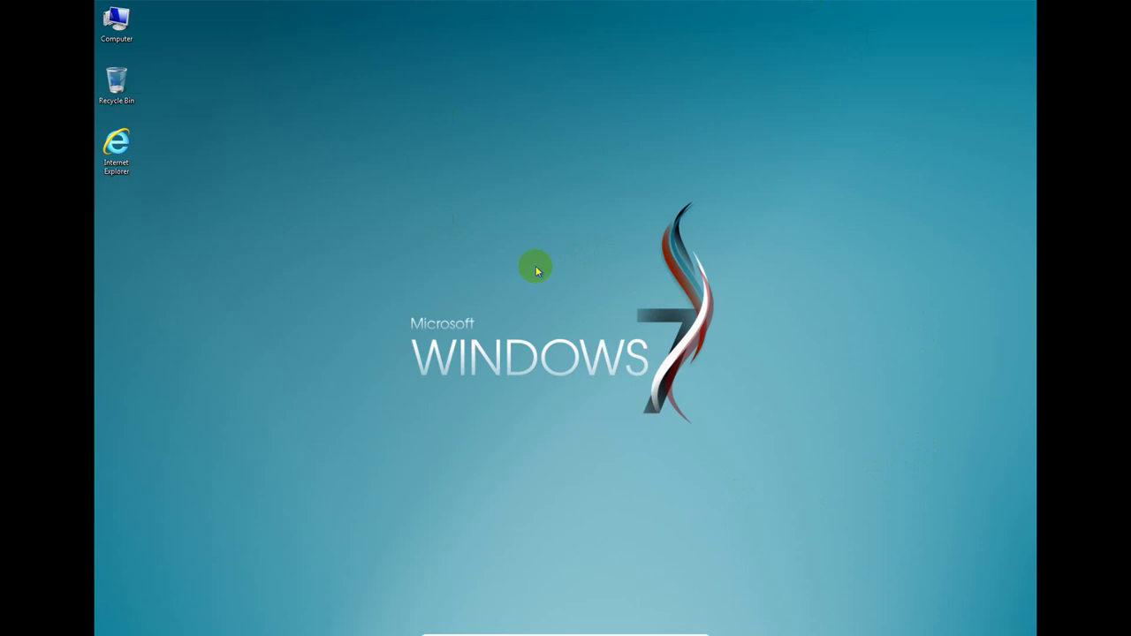
# Step: Take the Win7 virtual machine out of full-screen mode and return it to its window
pyautogui.hotkey('alt', 'f')
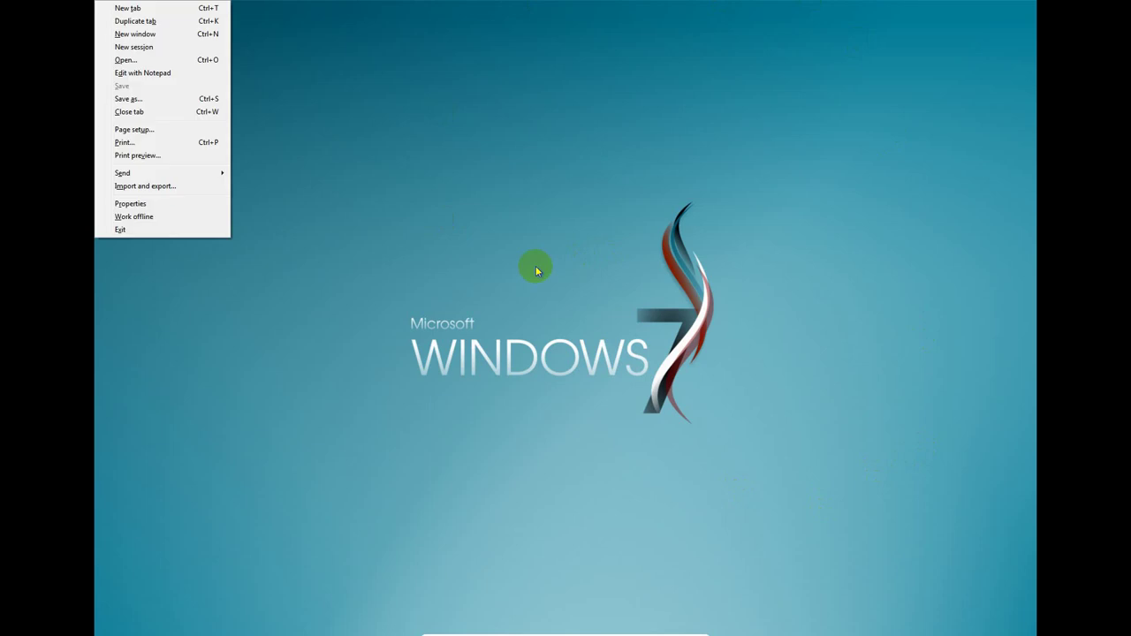
pyautogui.click(537, 270)
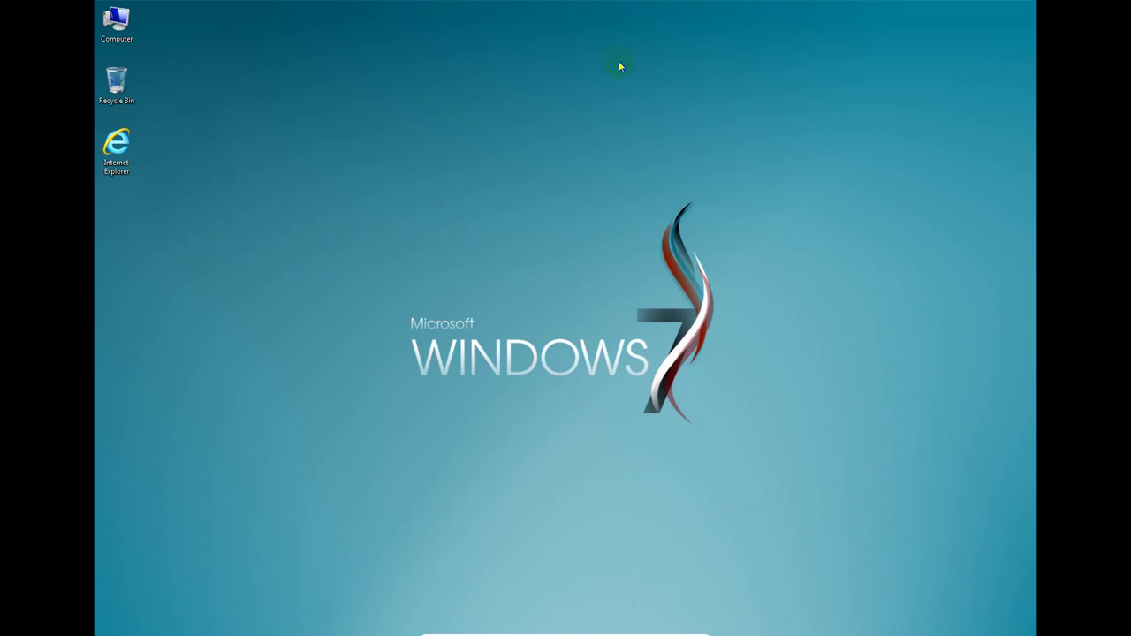
pyautogui.hotkey('ctrl', 'f')
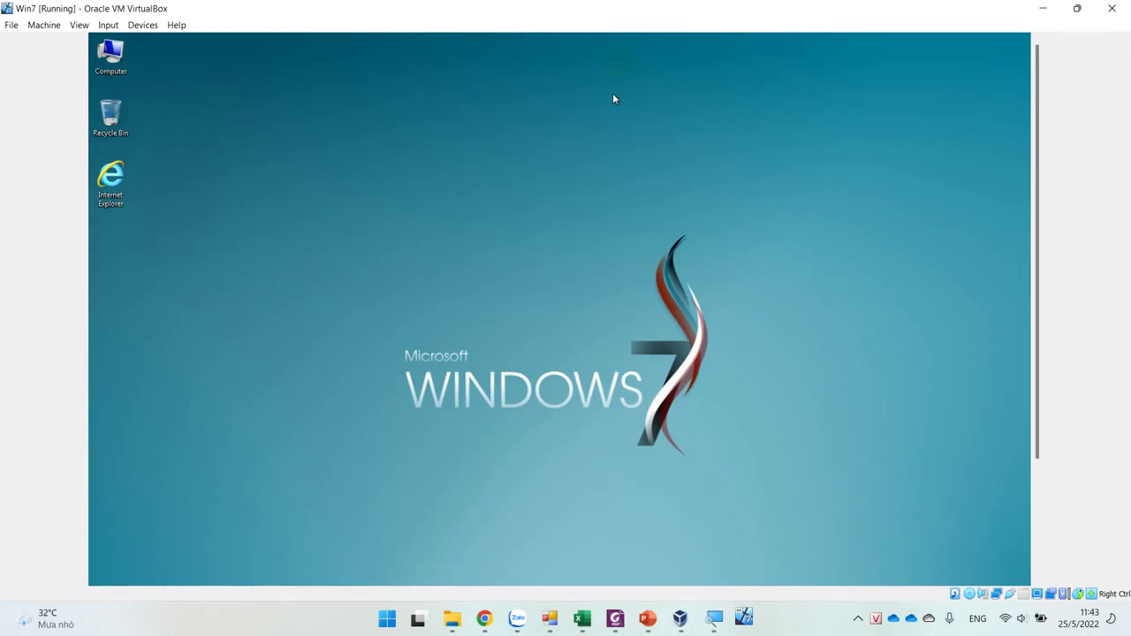
pyautogui.click(844, 72)
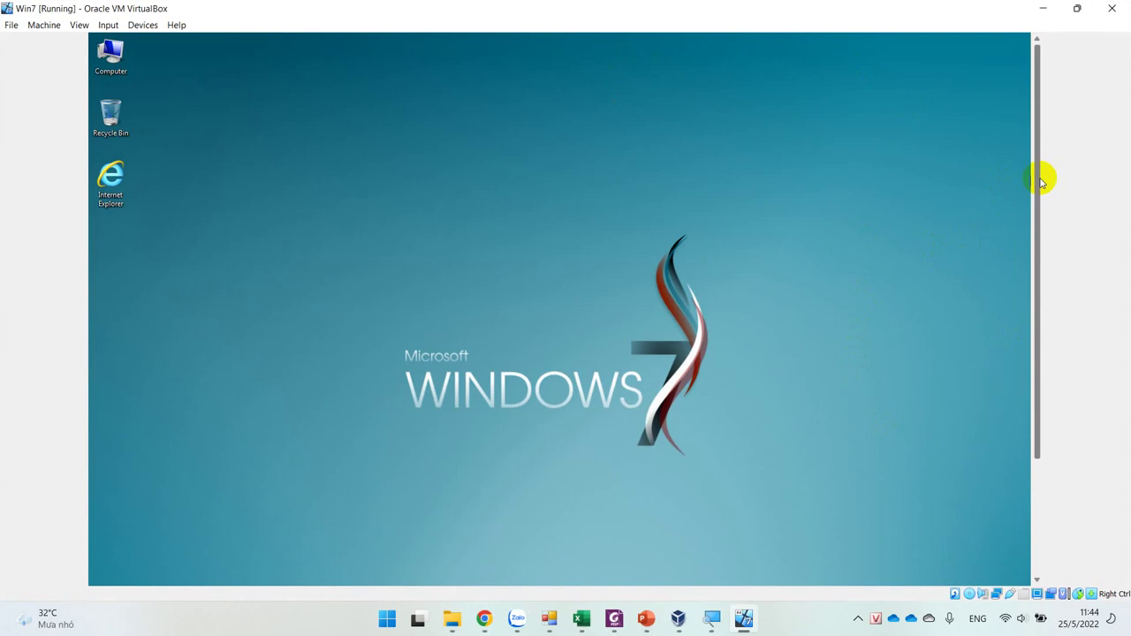
# Step: Reopen the guest desktop's screen resolution settings and apply 1280 × 1024
pyautogui.moveTo(1041, 181); pyautogui.dragTo(1063, 278)
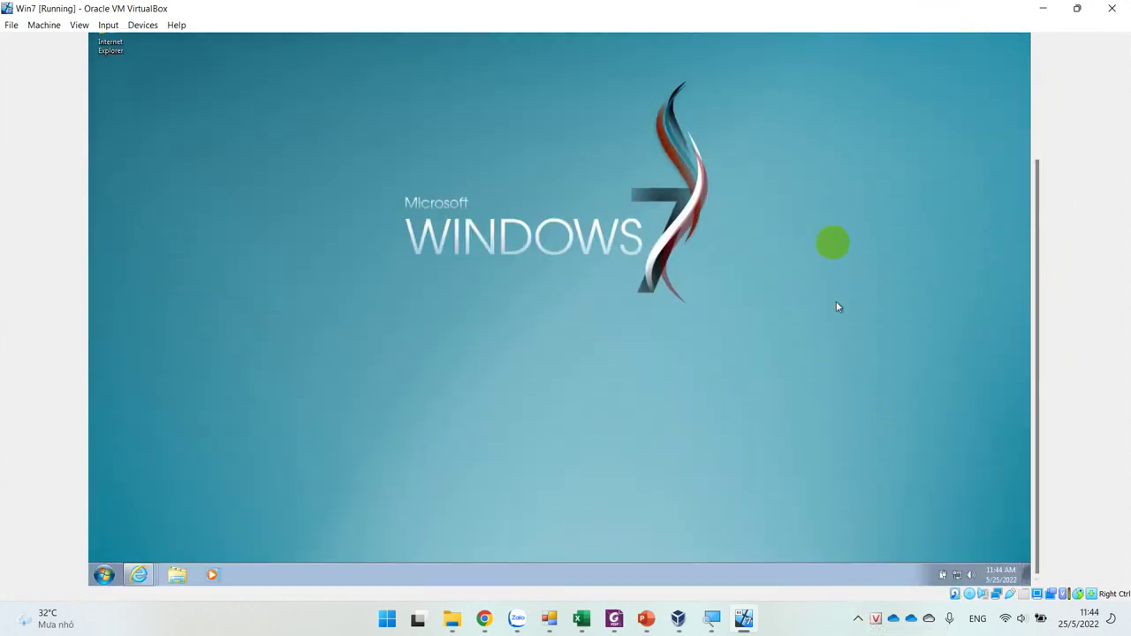
pyautogui.rightClick(834, 204)
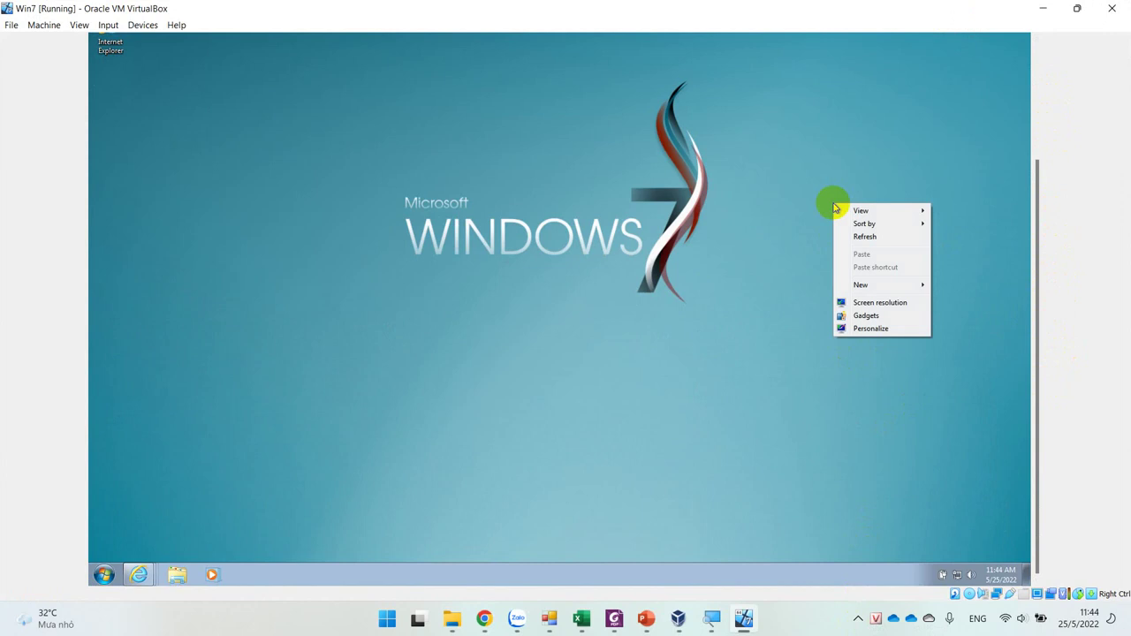
pyautogui.click(868, 303)
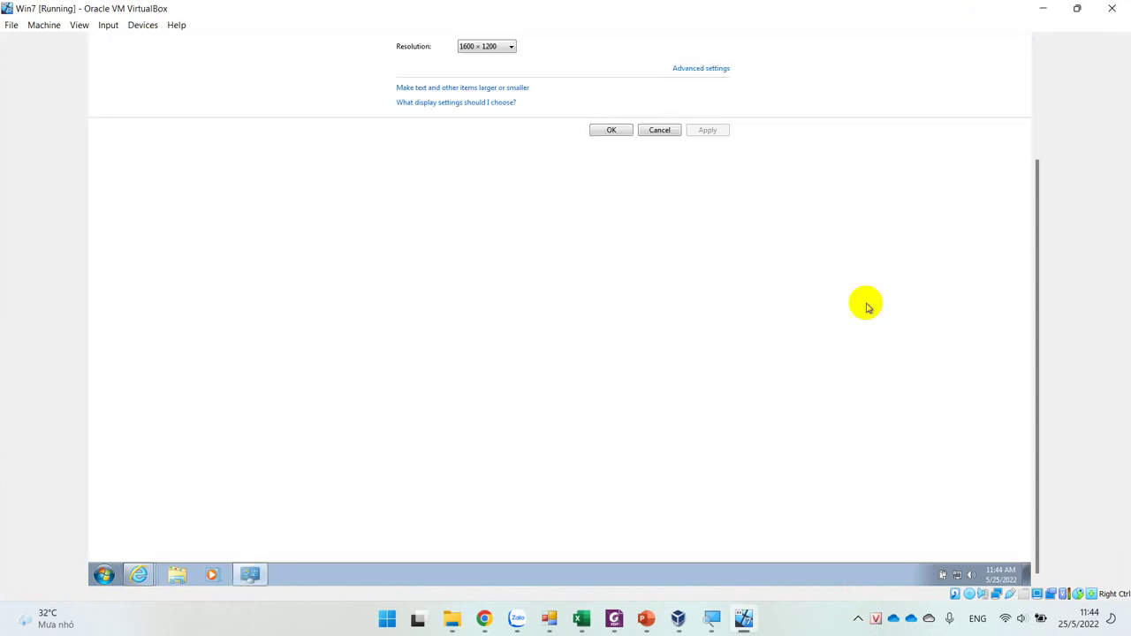
pyautogui.click(504, 46)
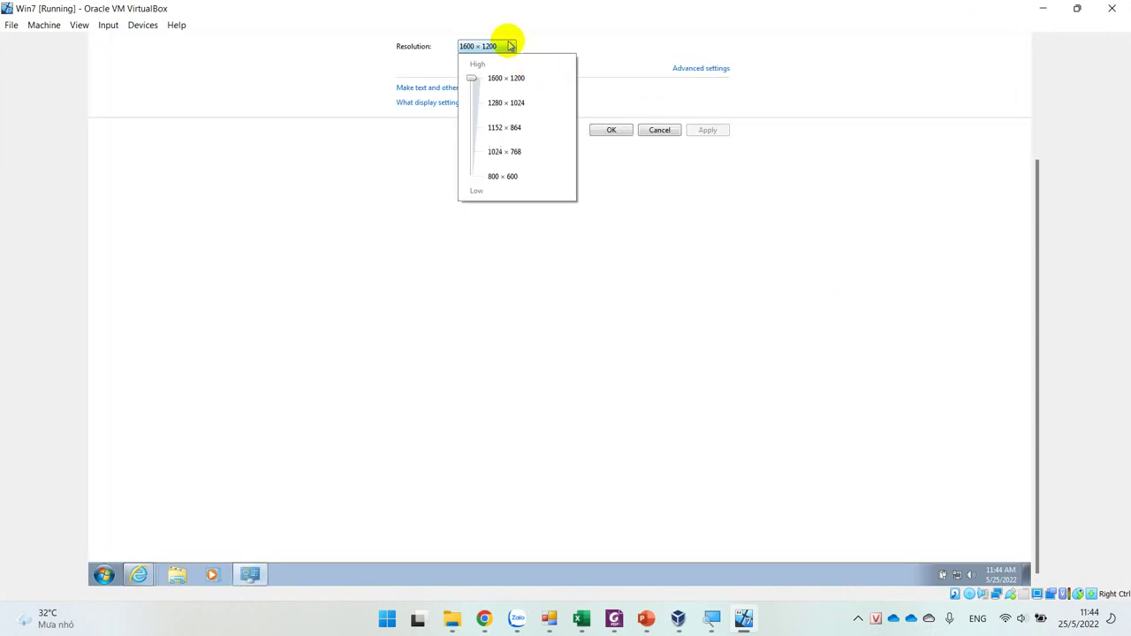
pyautogui.click(506, 102)
pyautogui.click(700, 130)
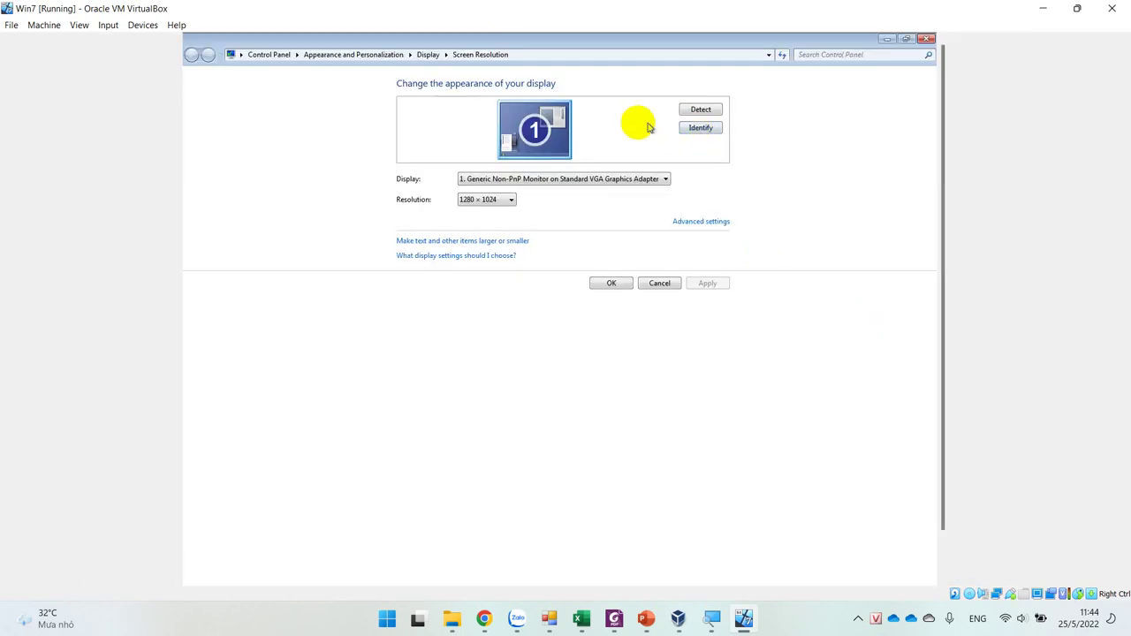
# Step: Lower the guest's resolution to 1152 × 864, keep the changes, and close the display settings
pyautogui.click(500, 199)
pyautogui.click(495, 280)
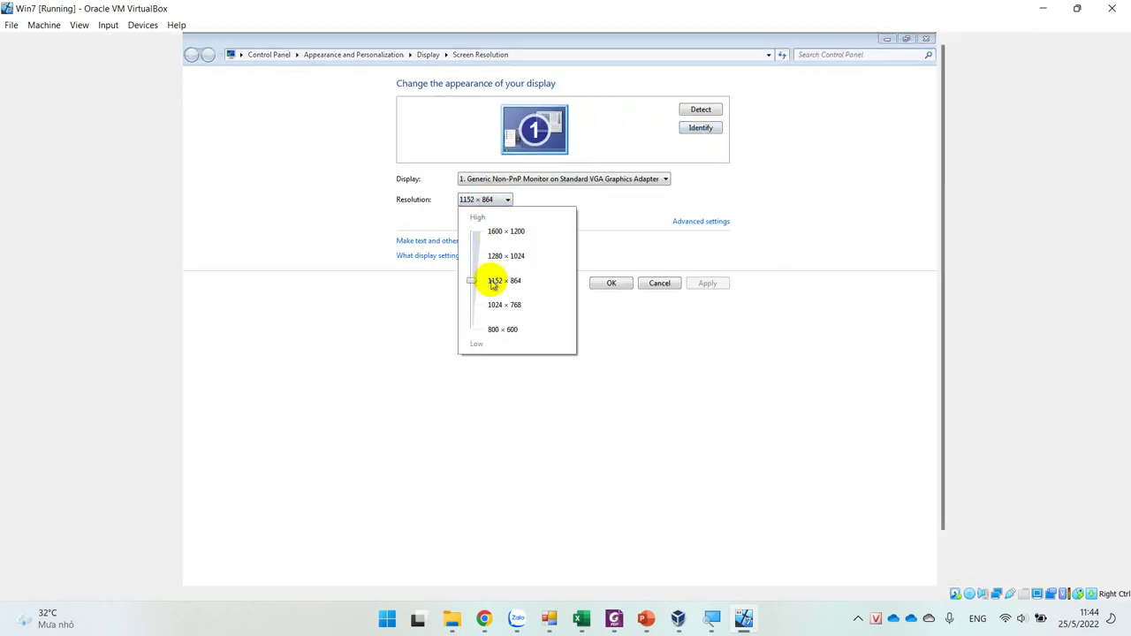
pyautogui.click(709, 284)
pyautogui.click(709, 283)
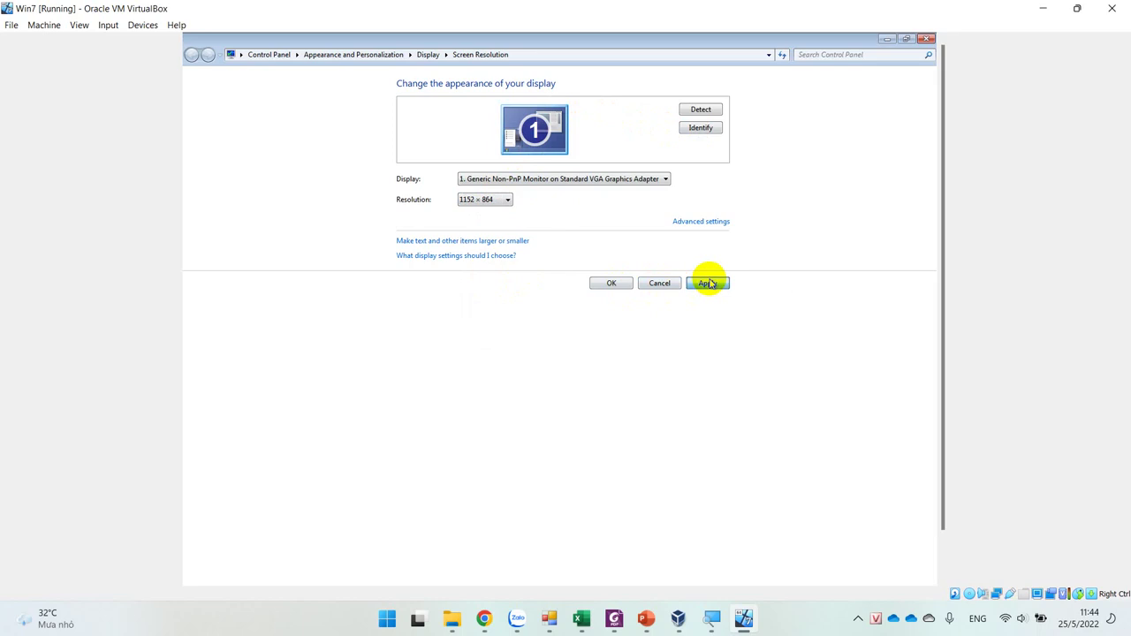
pyautogui.click(591, 293)
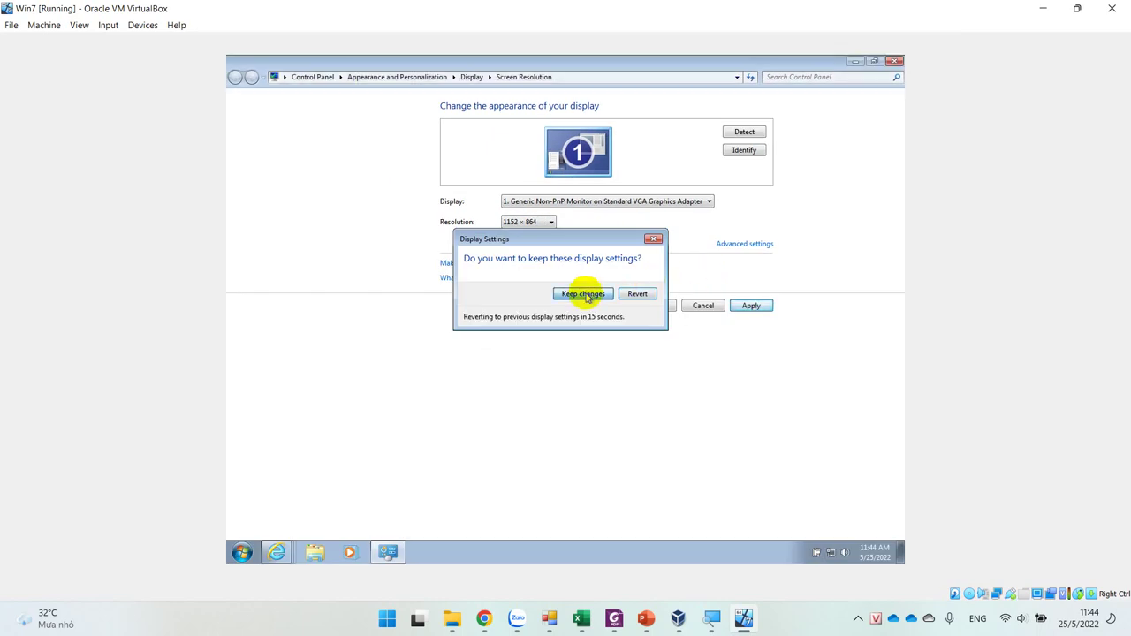
pyautogui.click(619, 305)
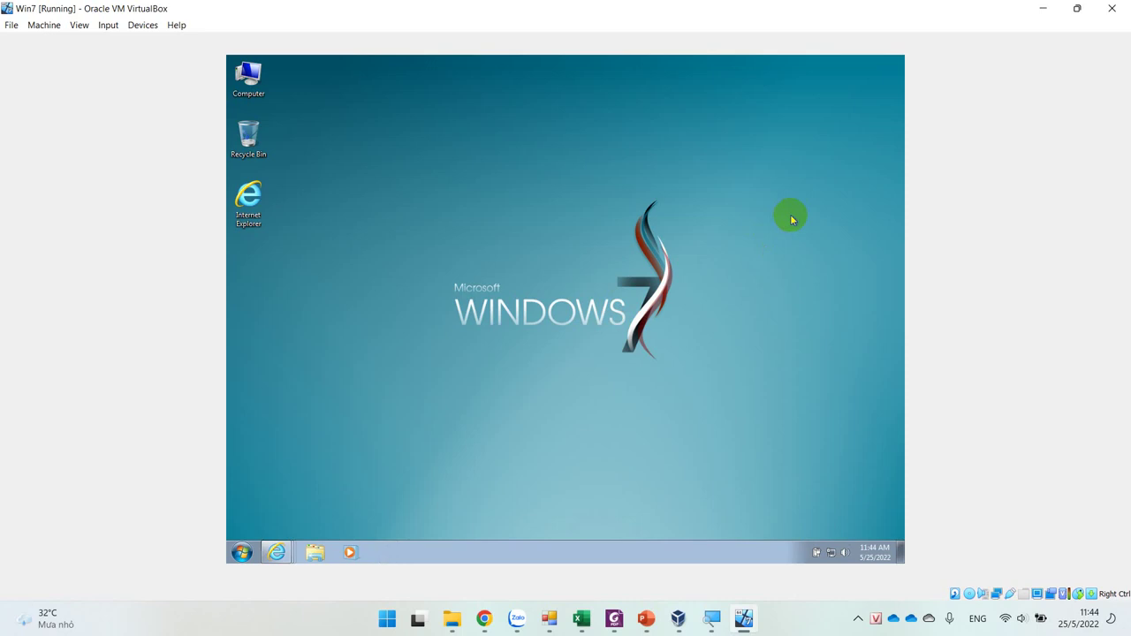
# Step: Preview the Win7 virtual machine in full-screen mode and return to the windowed view
pyautogui.press('Control_R+f')
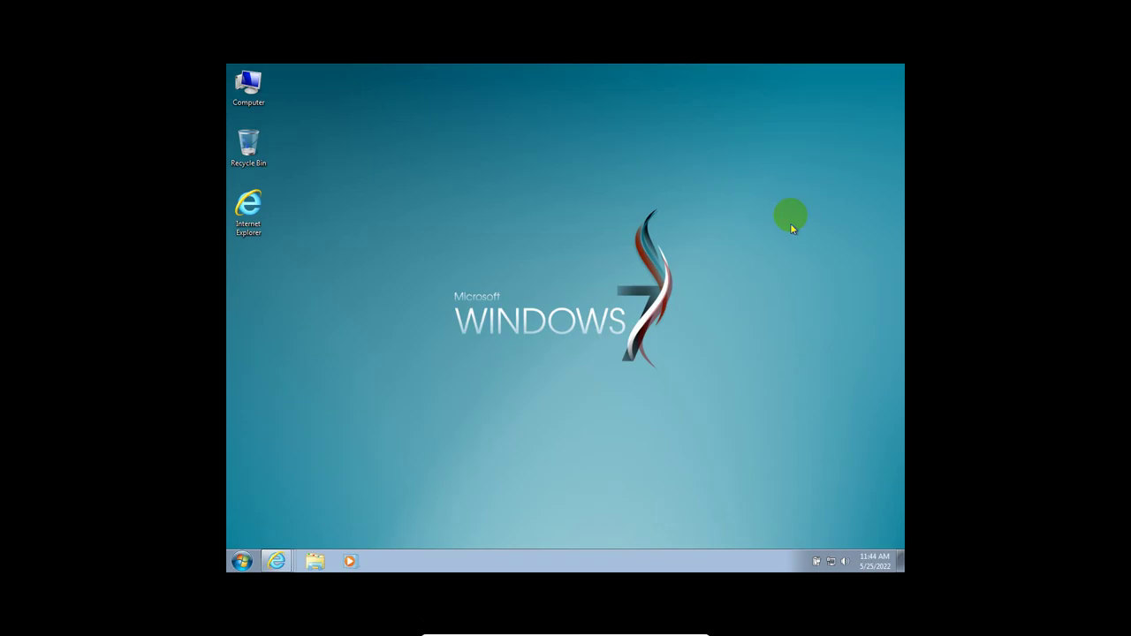
pyautogui.press('Control_R+f')
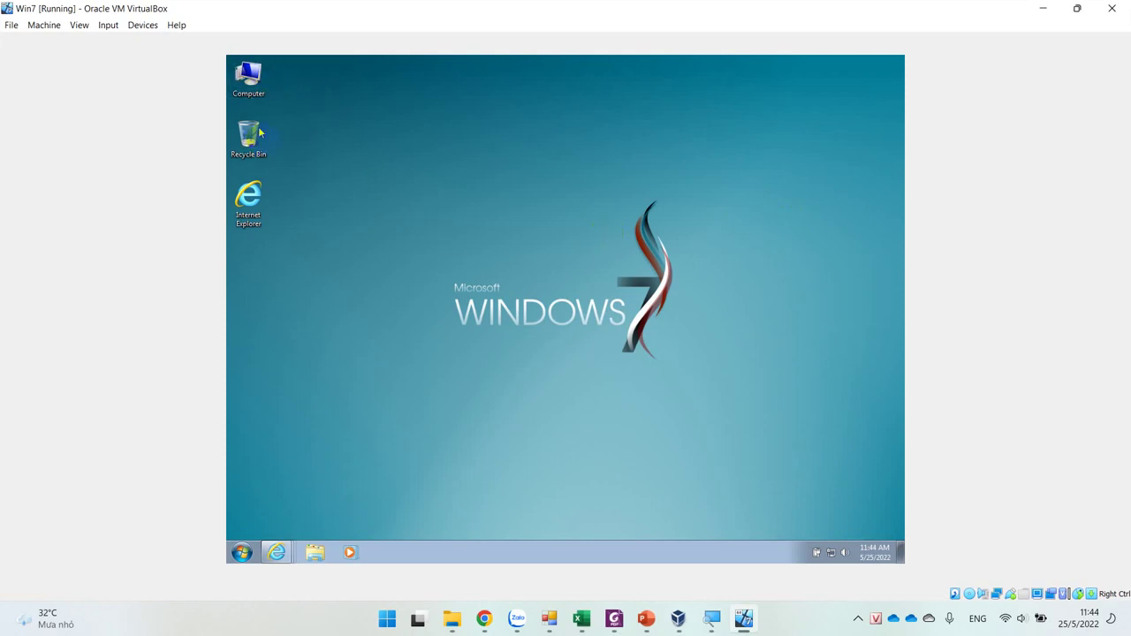
# Step: Shut down the Windows 7 guest from within its desktop
pyautogui.click(242, 552)
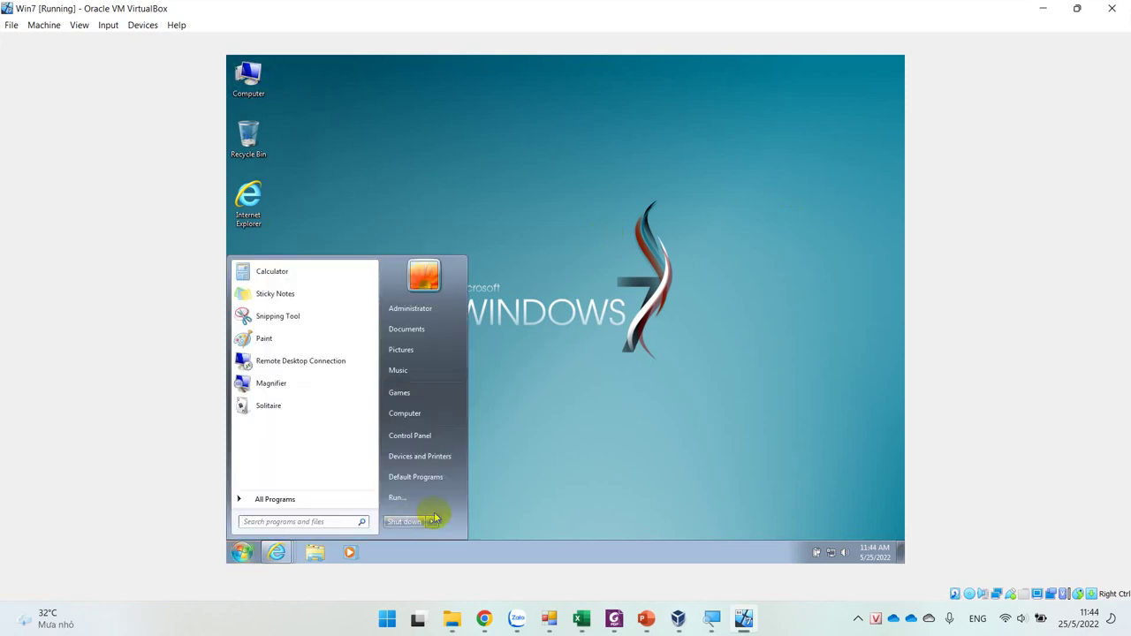
pyautogui.click(400, 523)
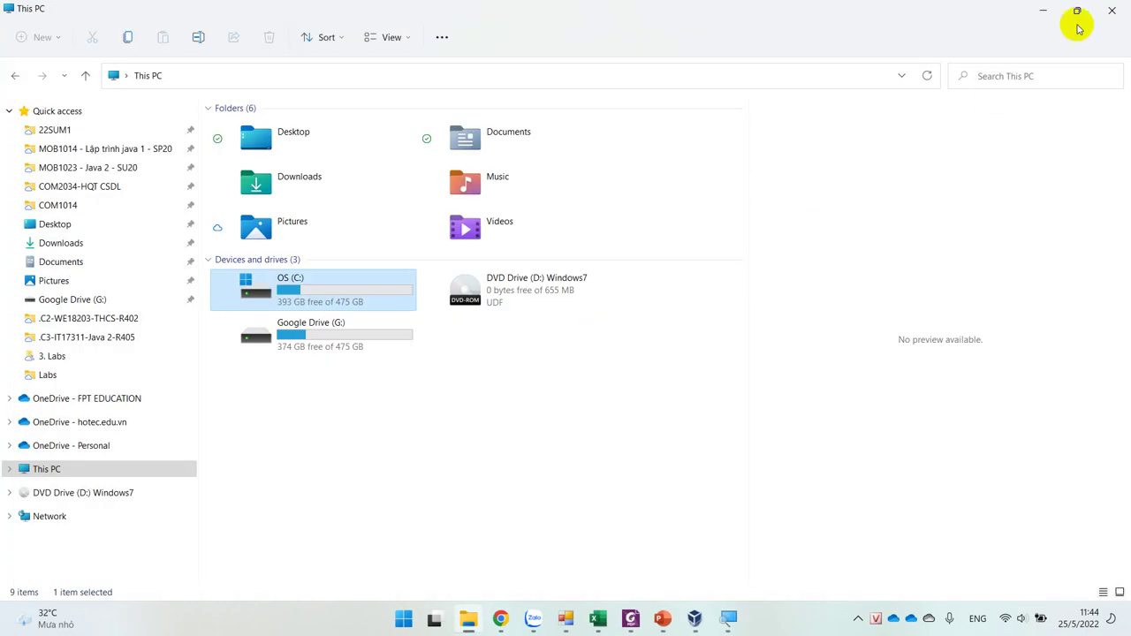
pyautogui.click(857, 620)
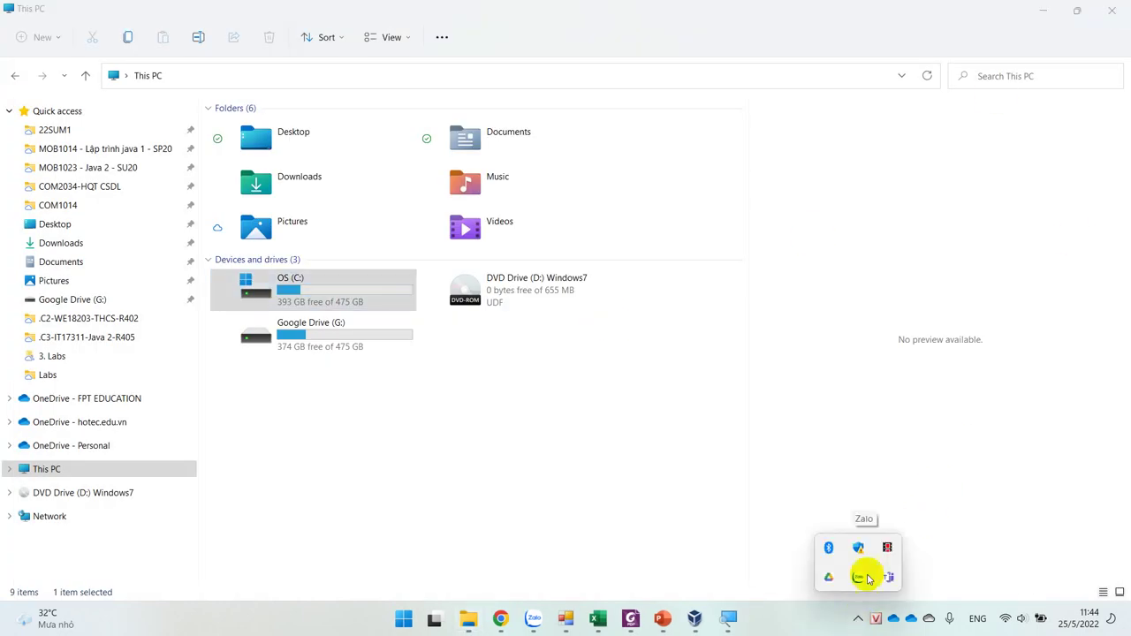